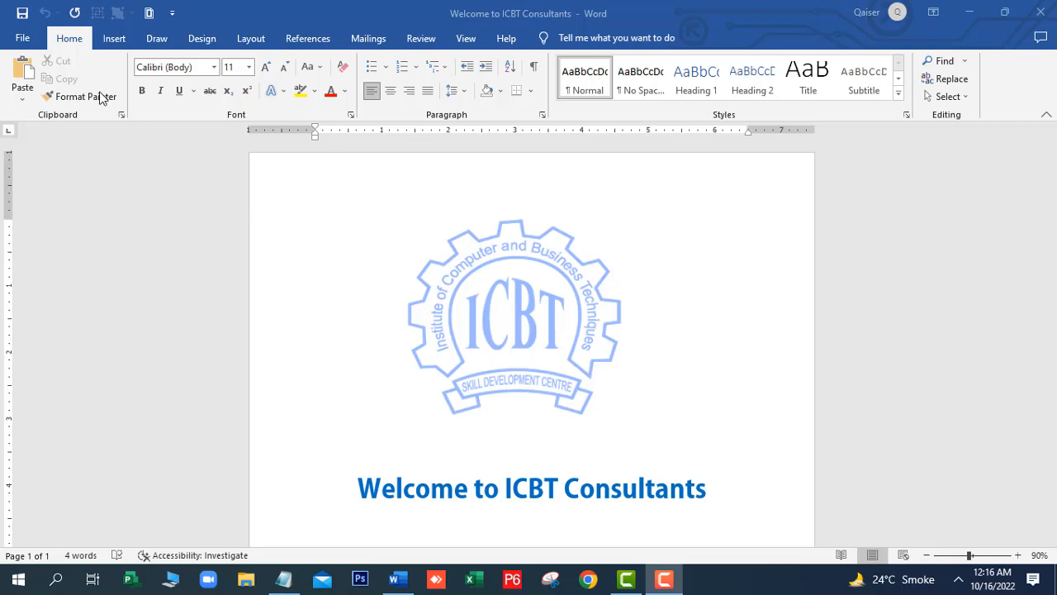
Create a new empty blank document, Document4, from the File menu
click(24, 42)
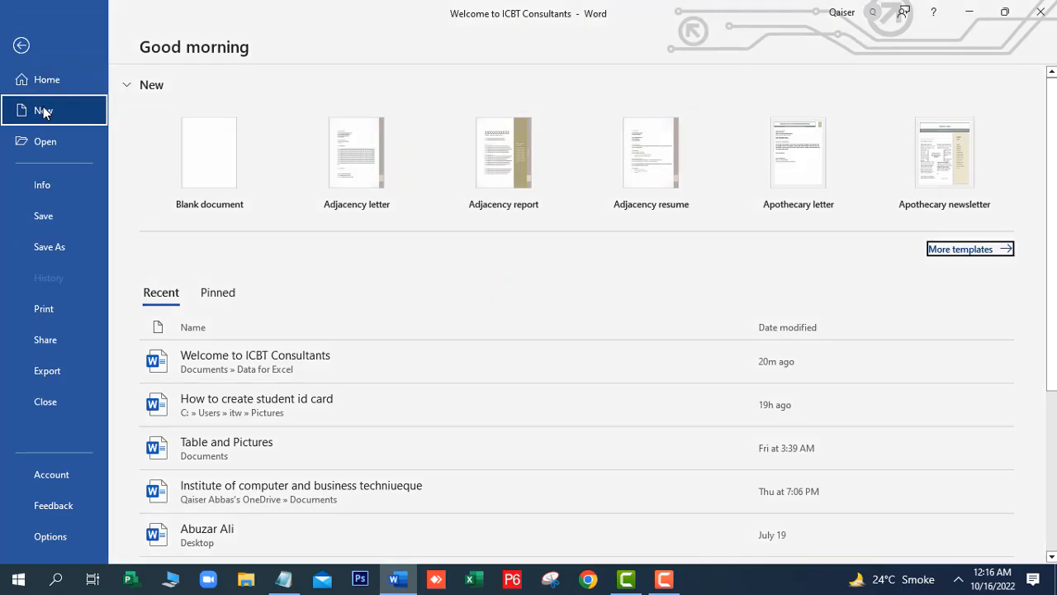
click(43, 110)
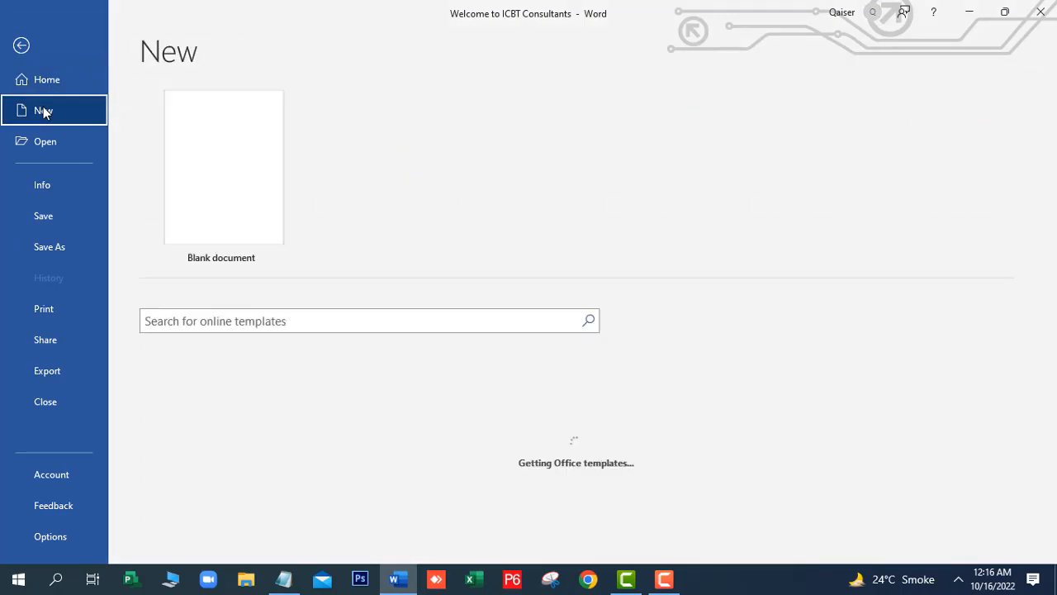
click(237, 190)
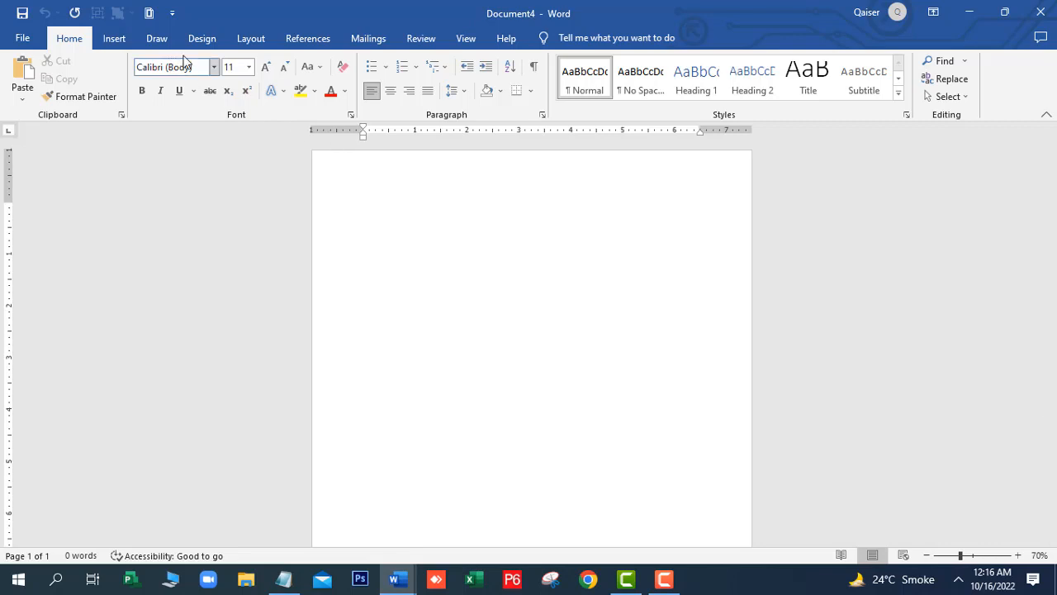
Set a custom paper size of 9.75" wide by 6.75" high
click(253, 39)
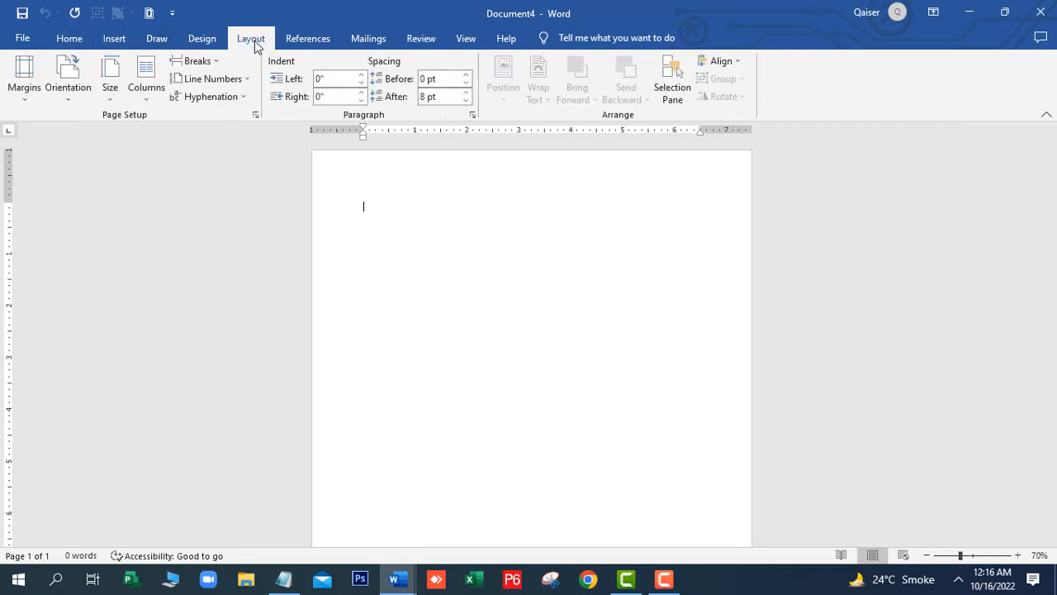
click(115, 105)
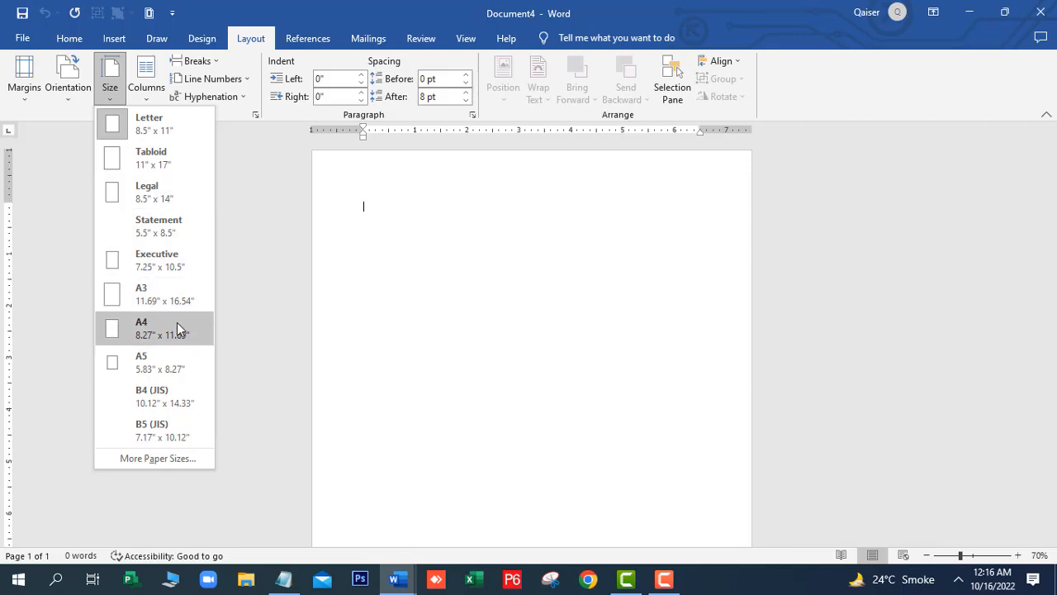
click(152, 462)
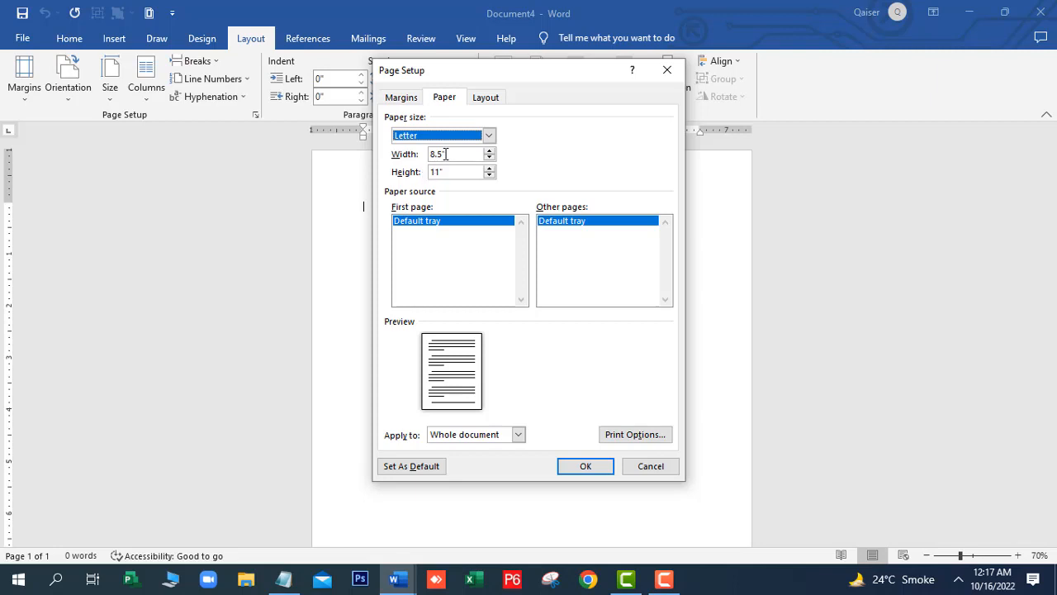
click(436, 152)
key(BackSpace)
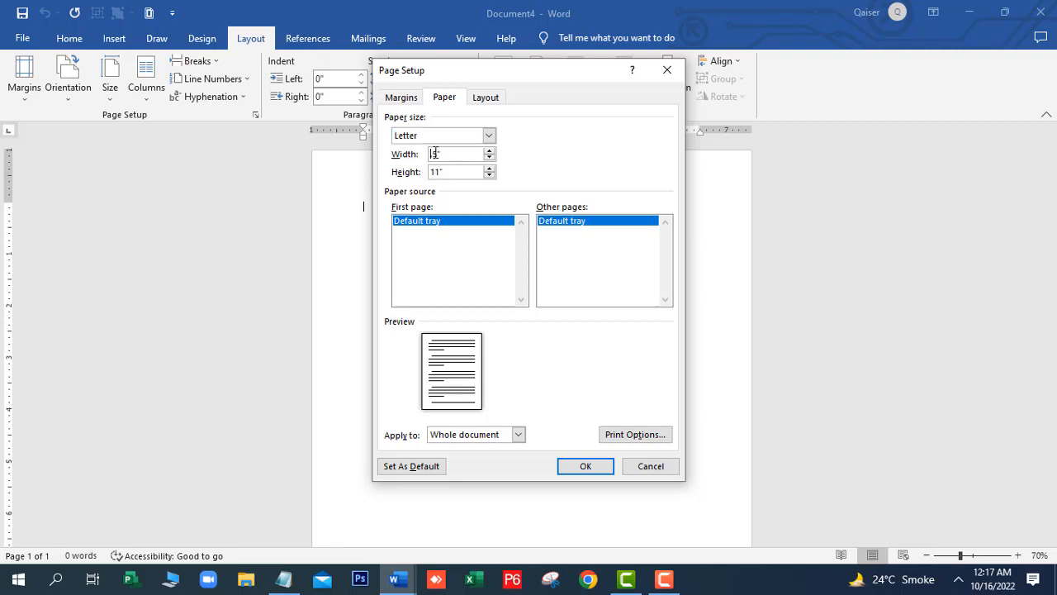
text(9)
click(438, 153)
text(7)
click(440, 171)
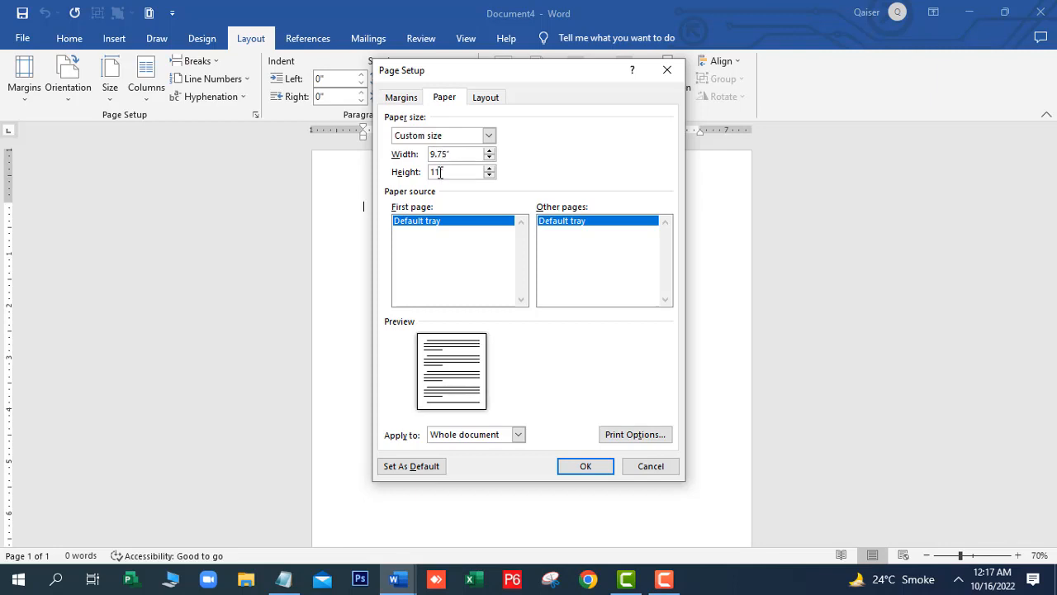
key(BackSpace)
key(BackSpace)
key(BackSpace)
text(6.75)
click(578, 467)
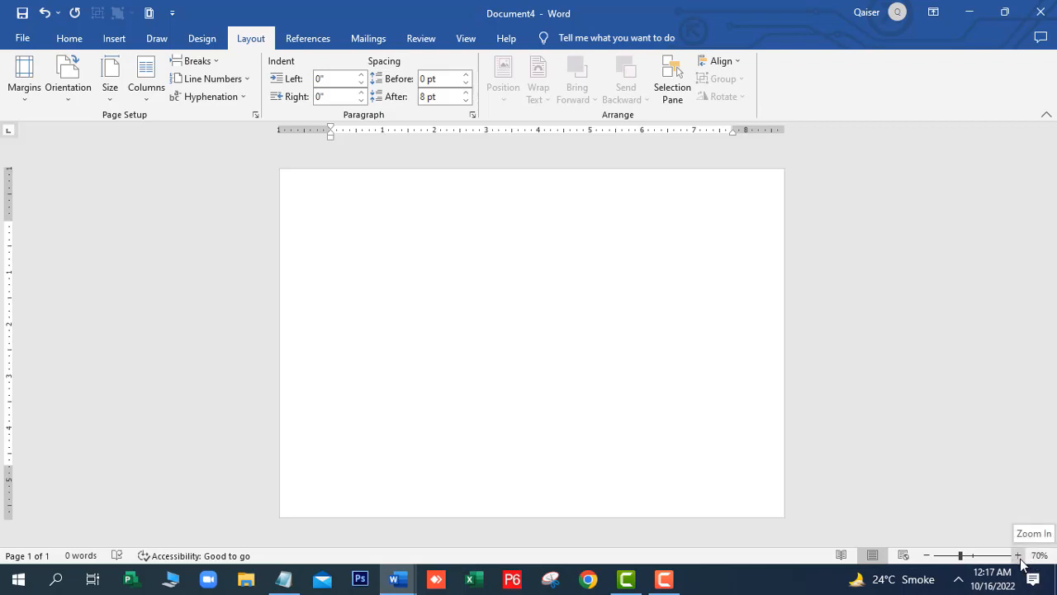
Drag the left and right indents out to -1" and the top and bottom margins toward the page edges
click(1021, 559)
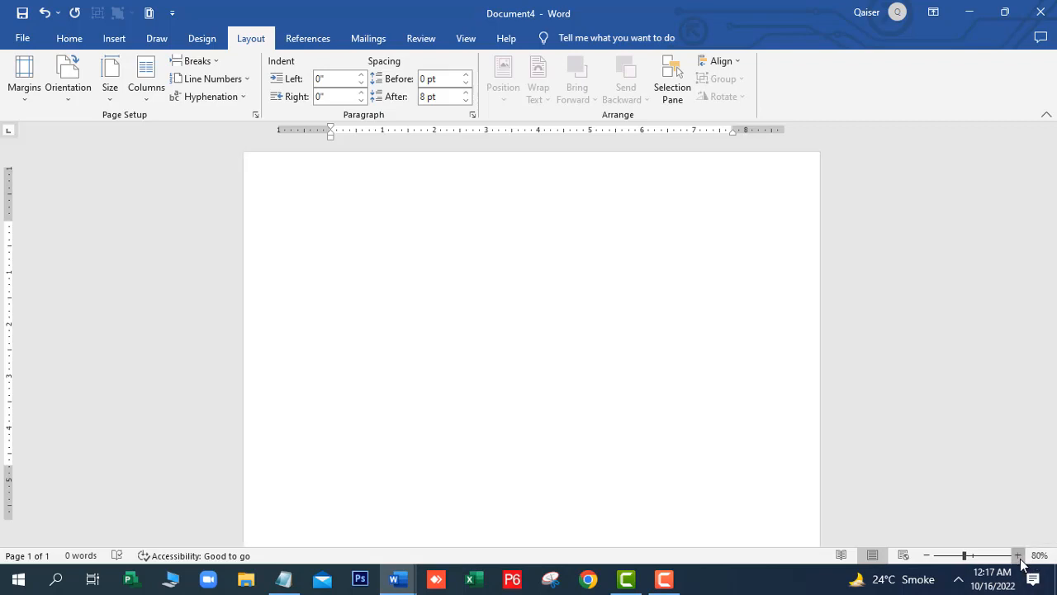
click(928, 557)
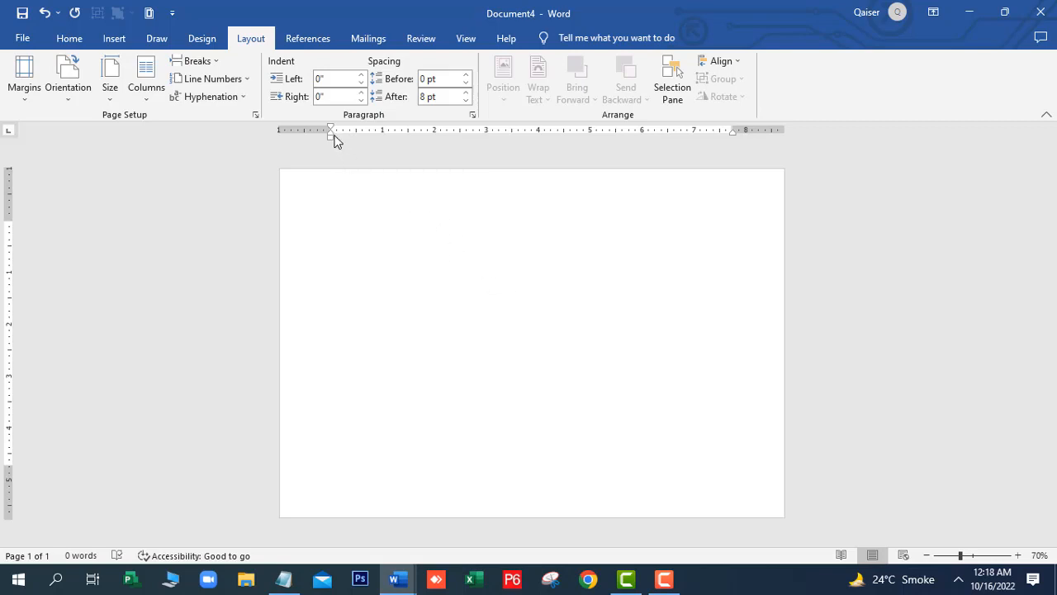
drag(334, 139, 277, 159)
drag(731, 132, 793, 166)
drag(734, 134, 783, 152)
drag(10, 219, 28, 170)
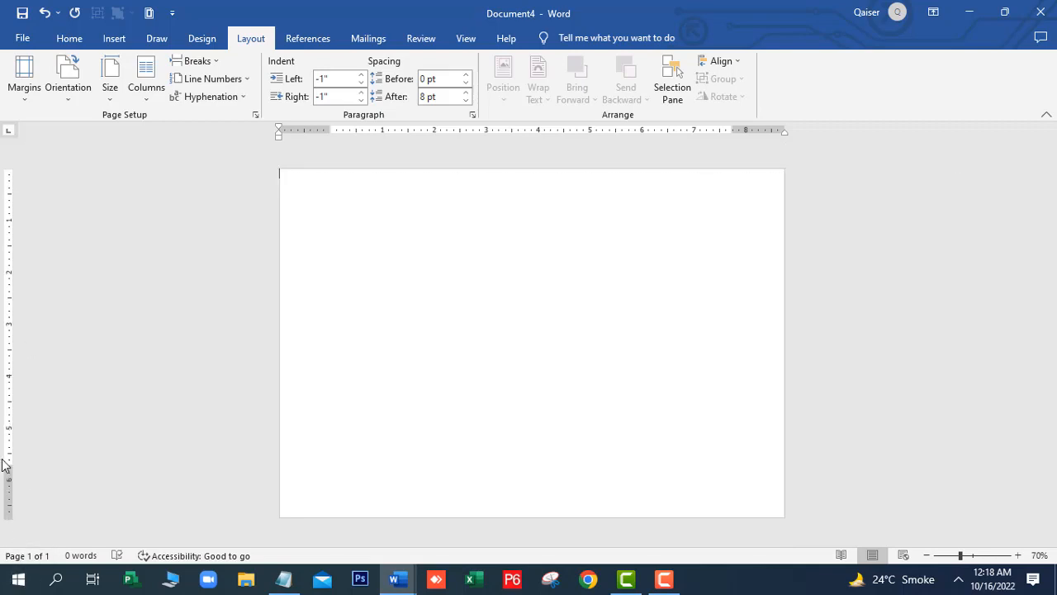
drag(9, 468, 14, 526)
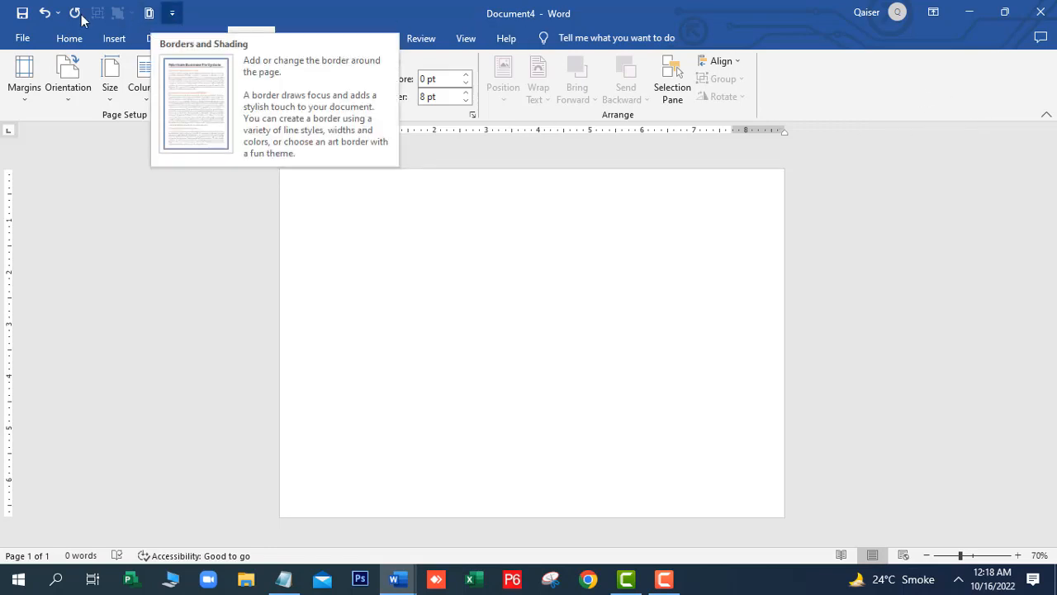
Add the Page Borders command to the Quick Access Toolbar
click(173, 15)
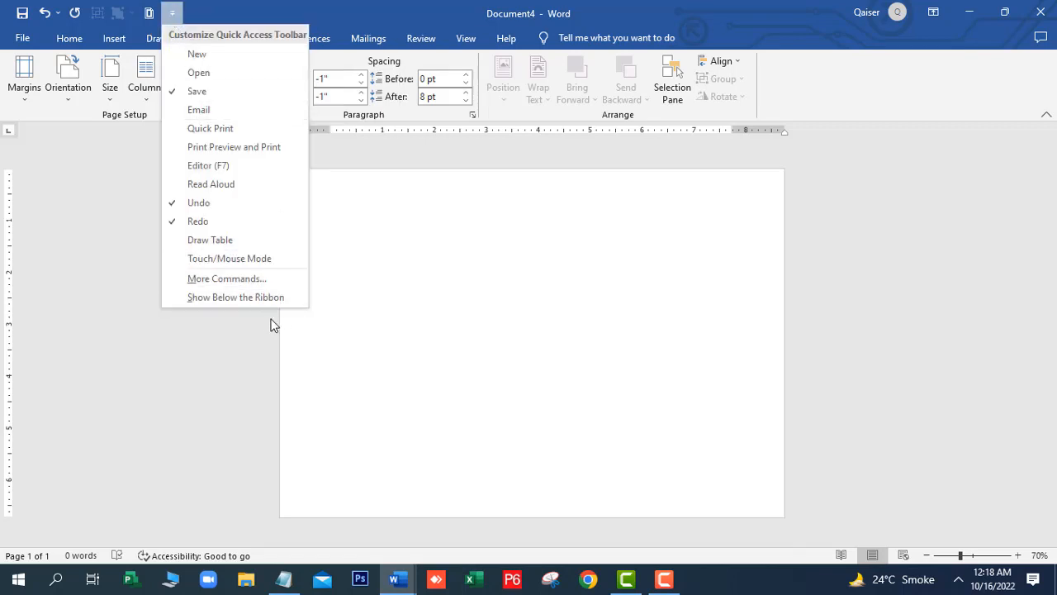
click(250, 283)
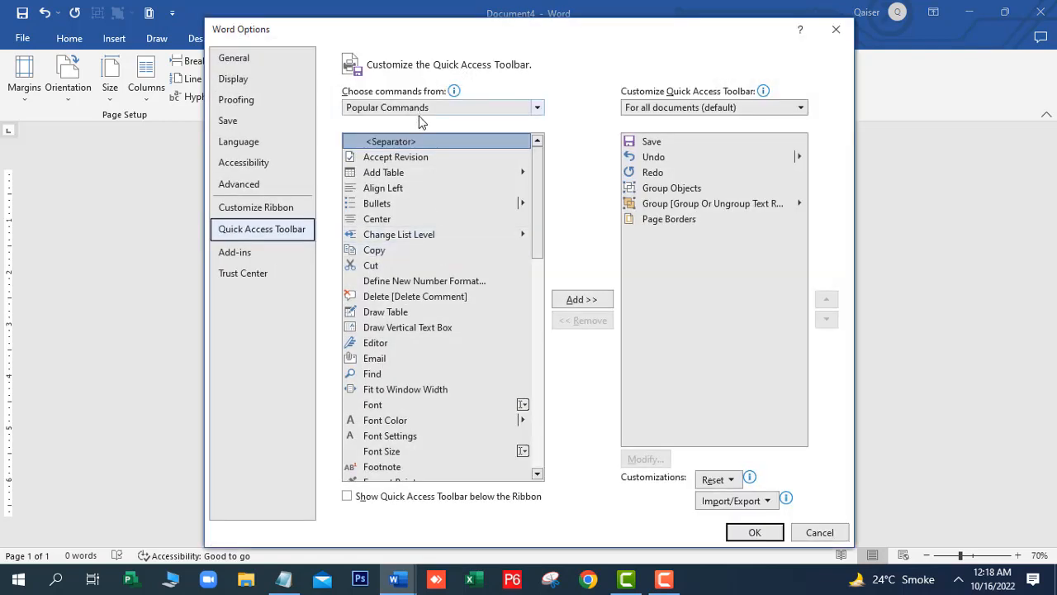
click(660, 225)
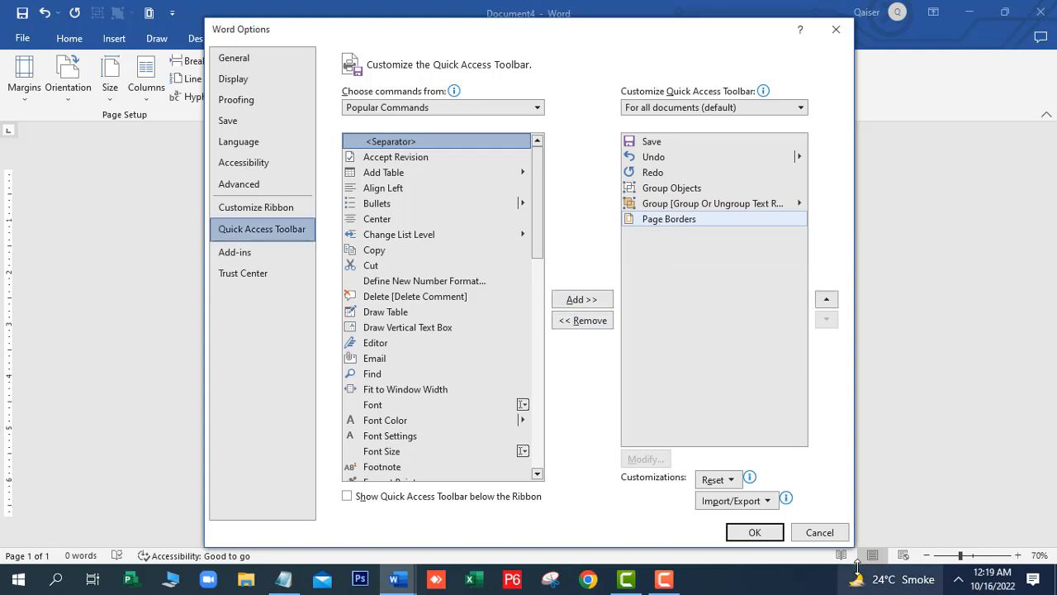
click(775, 535)
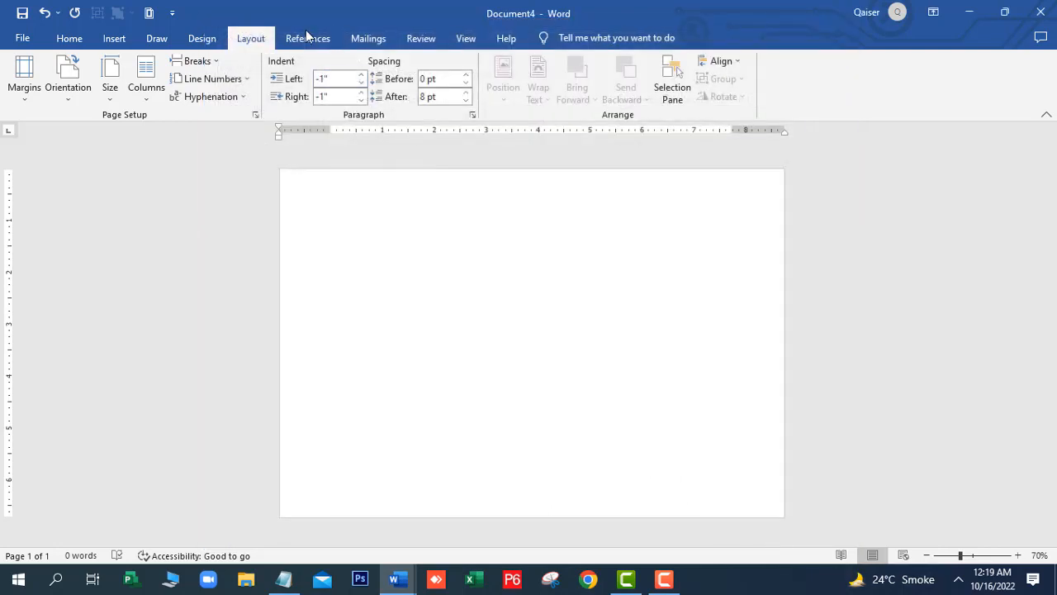
Apply a plain Box border around the whole page
click(149, 12)
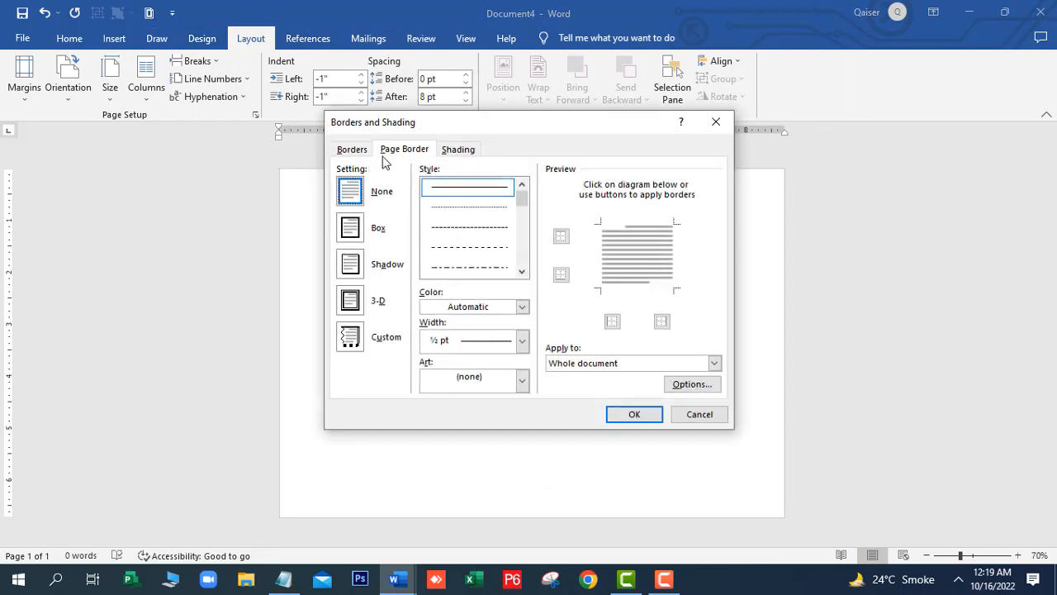
click(356, 234)
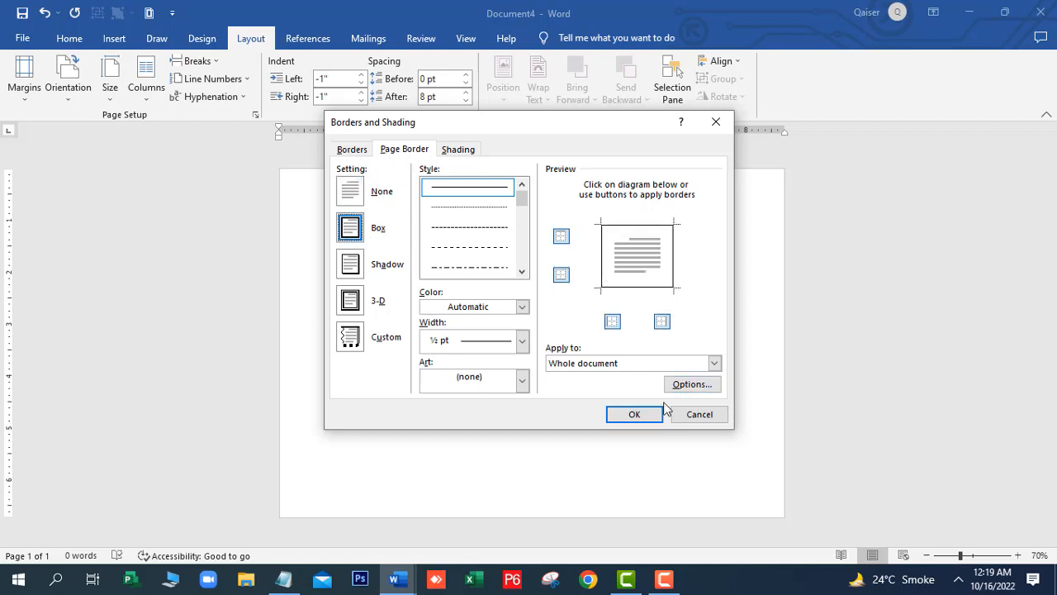
click(634, 414)
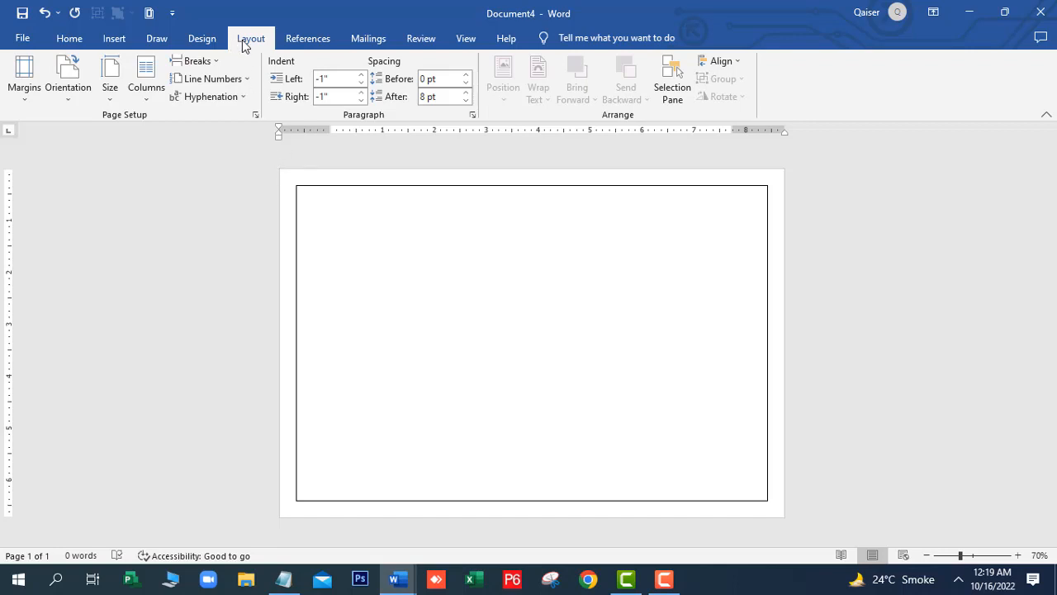
Check the paragraph border spacing options, then return to the Page Border settings
click(150, 14)
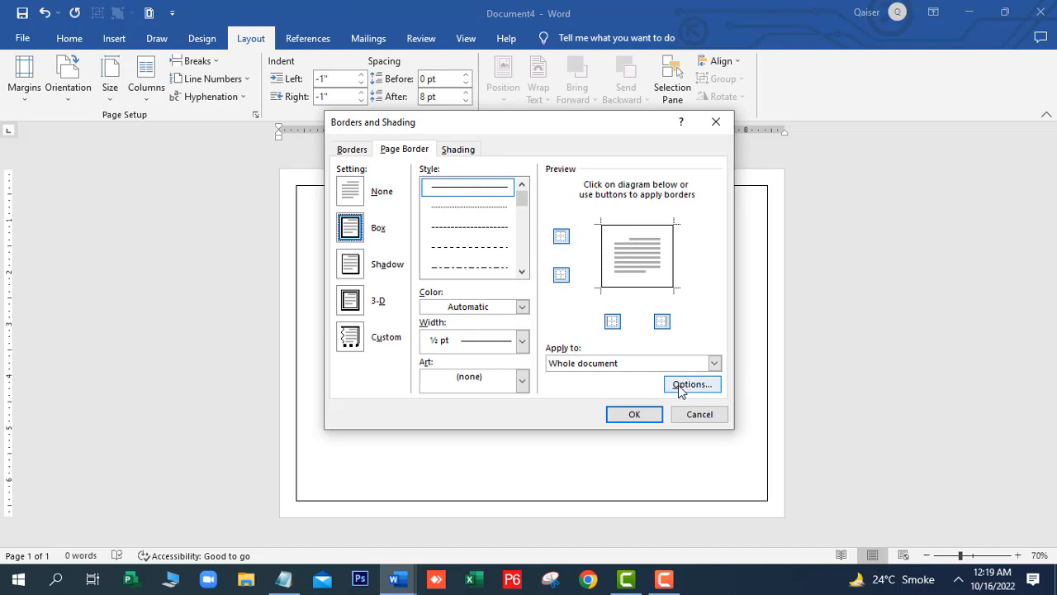
click(353, 150)
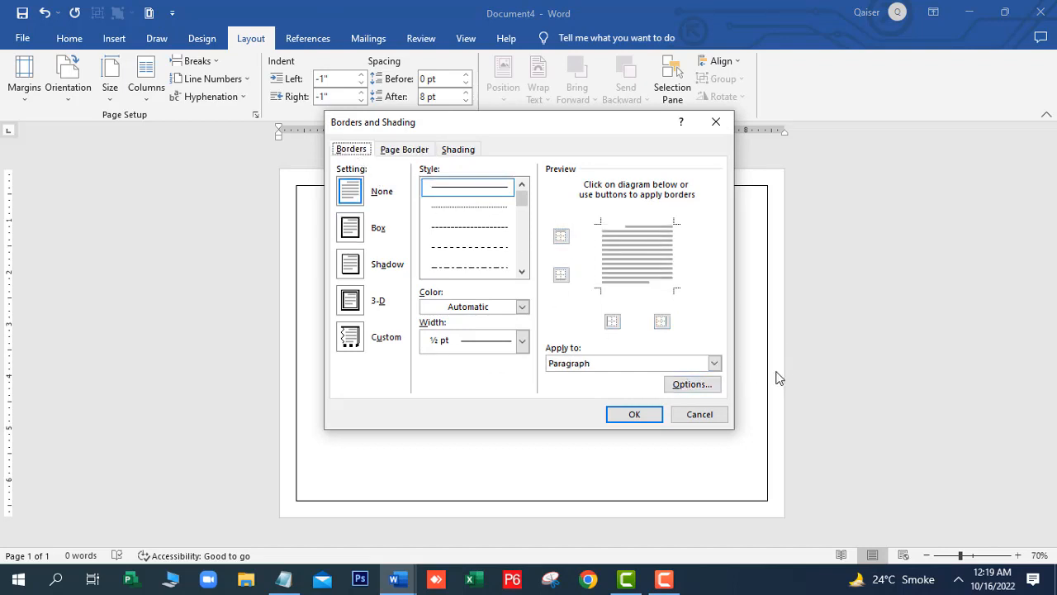
click(690, 384)
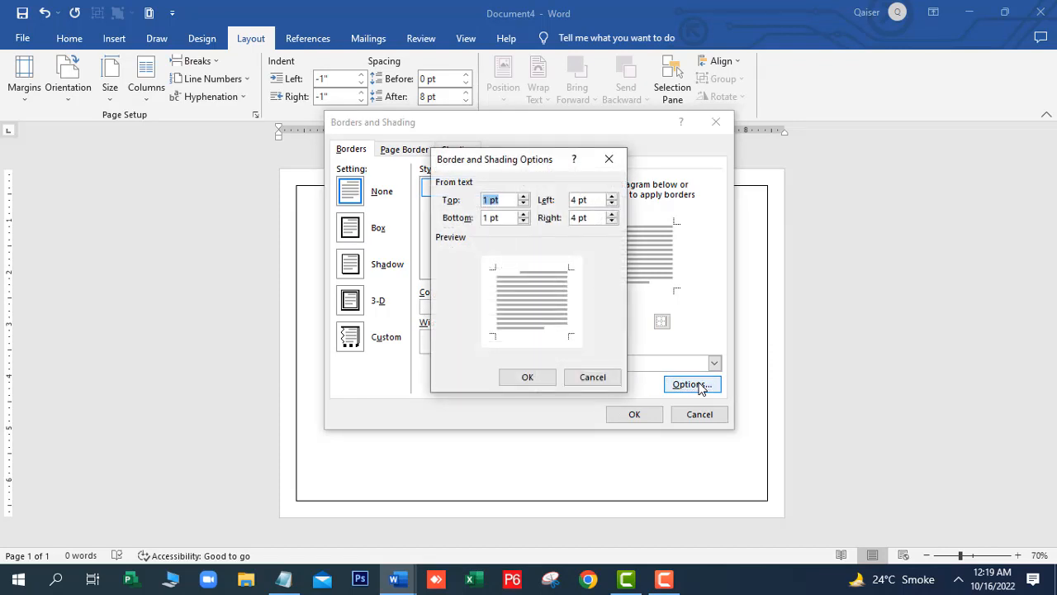
click(592, 377)
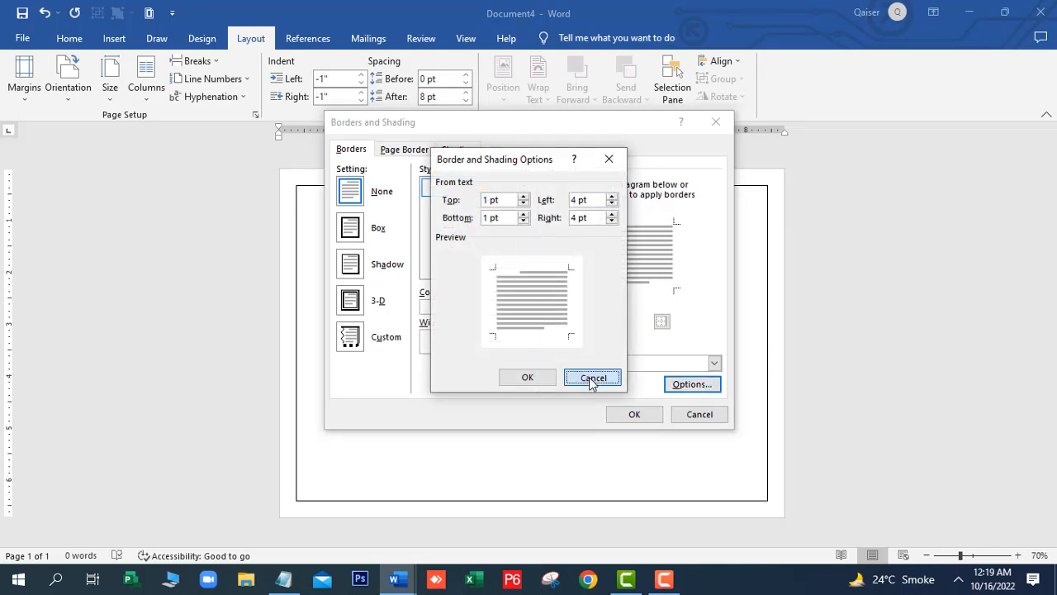
click(398, 152)
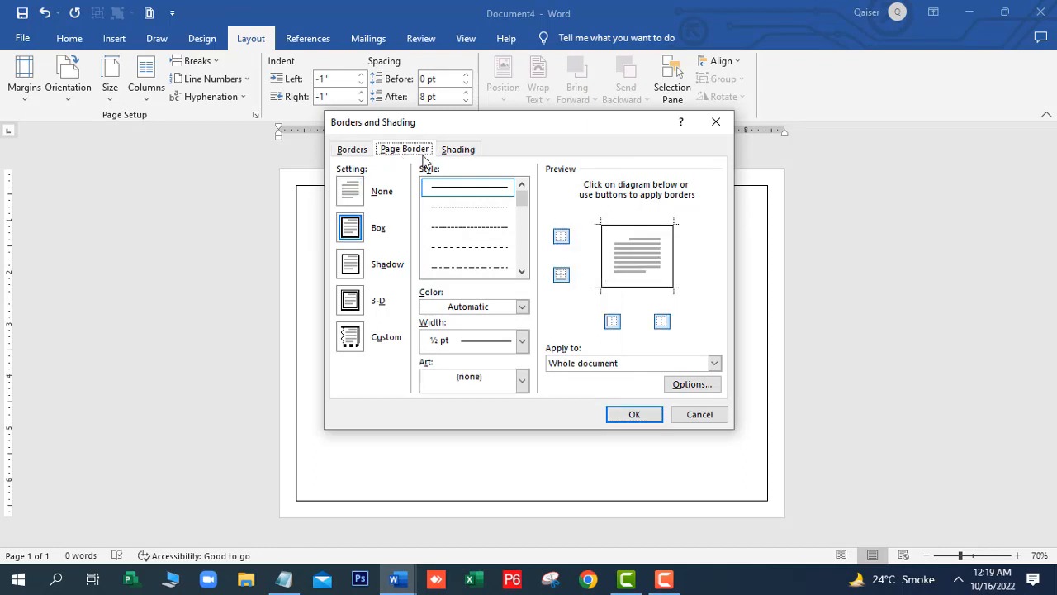
Set all four page border margins to 4 pt measured from the page edge
click(684, 389)
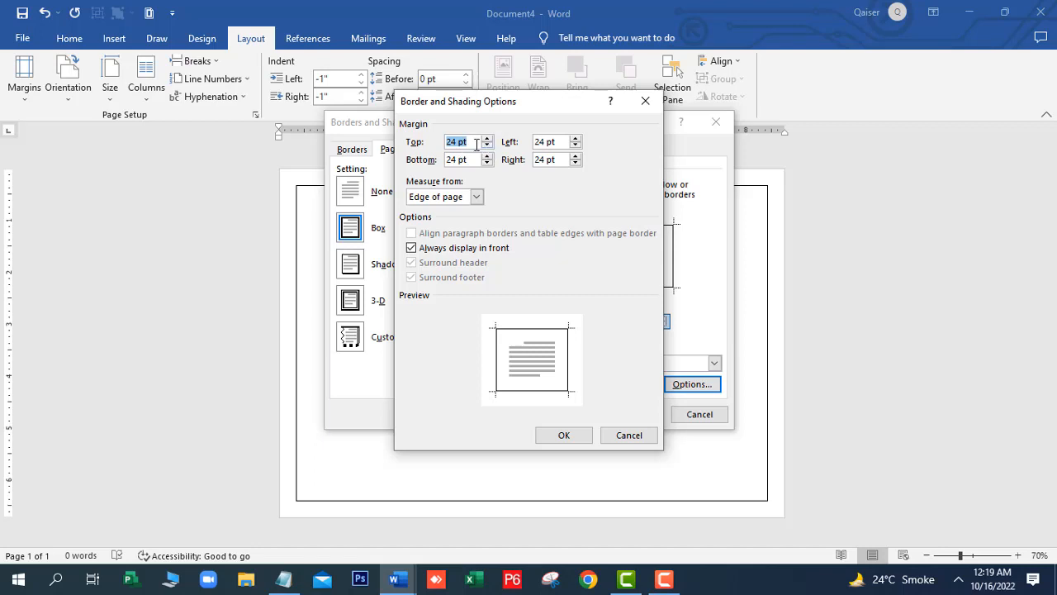
text(4)
drag(473, 160, 410, 173)
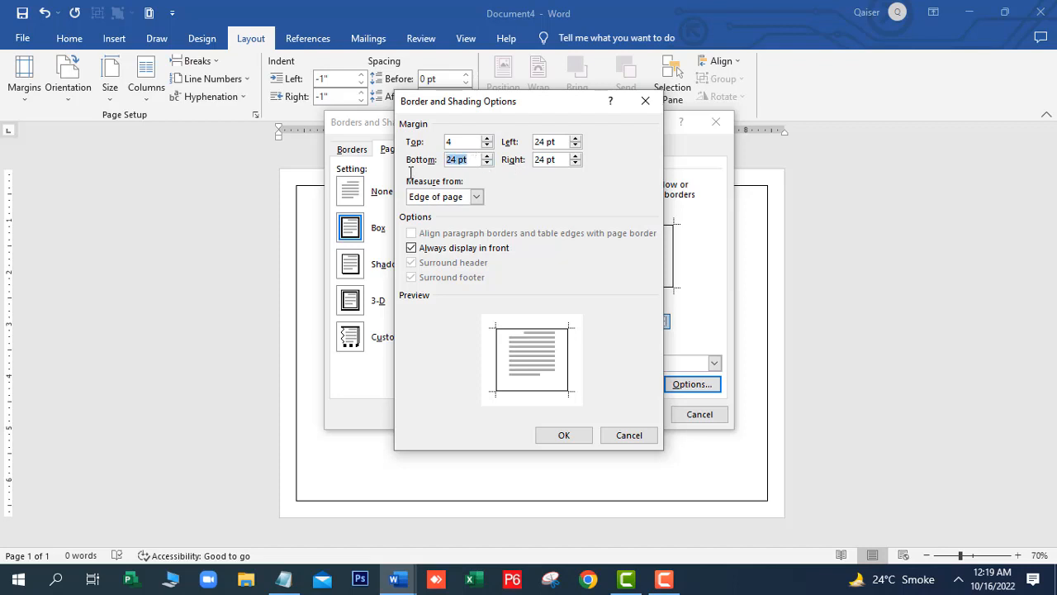
text(4)
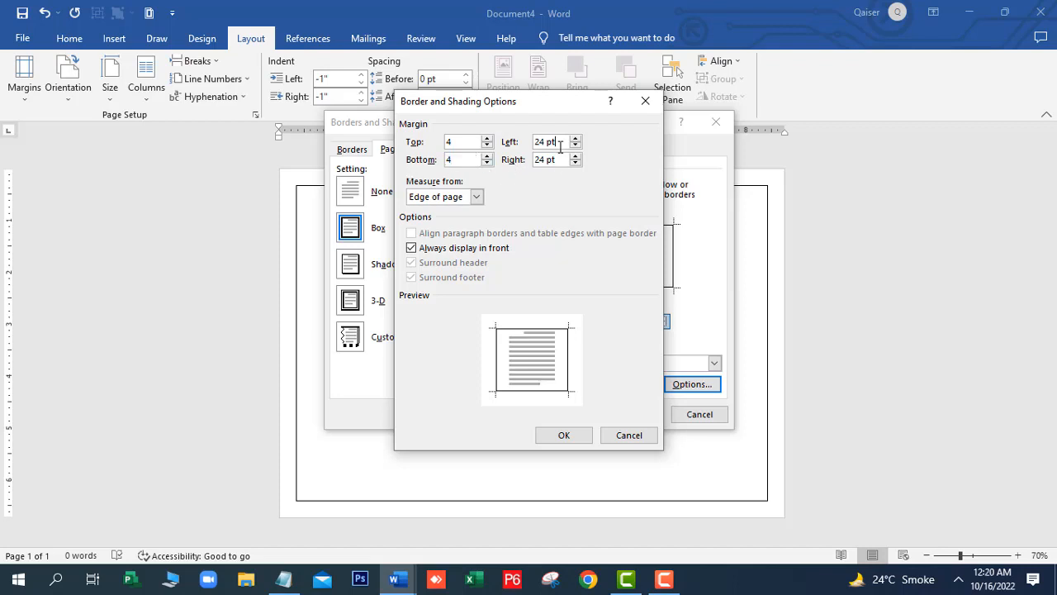
drag(564, 142, 535, 145)
text(4)
key(Tab)
text(4)
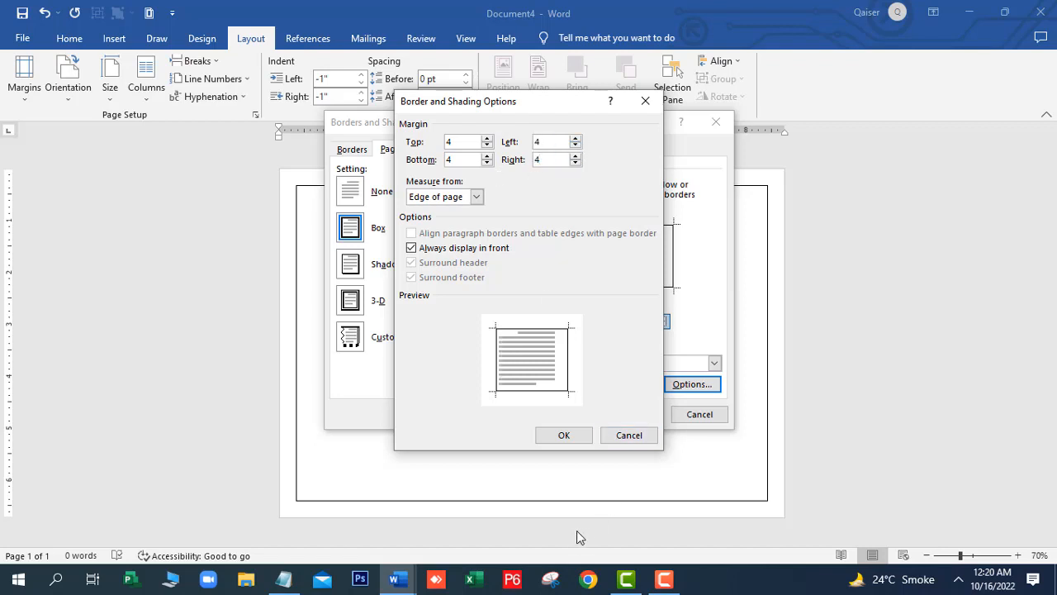
click(565, 437)
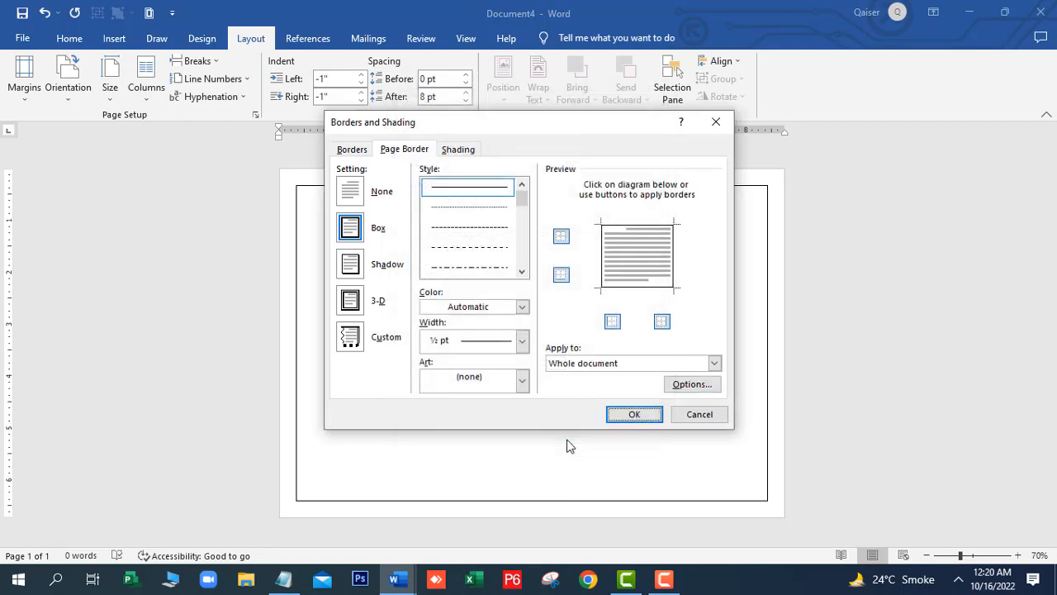
click(628, 416)
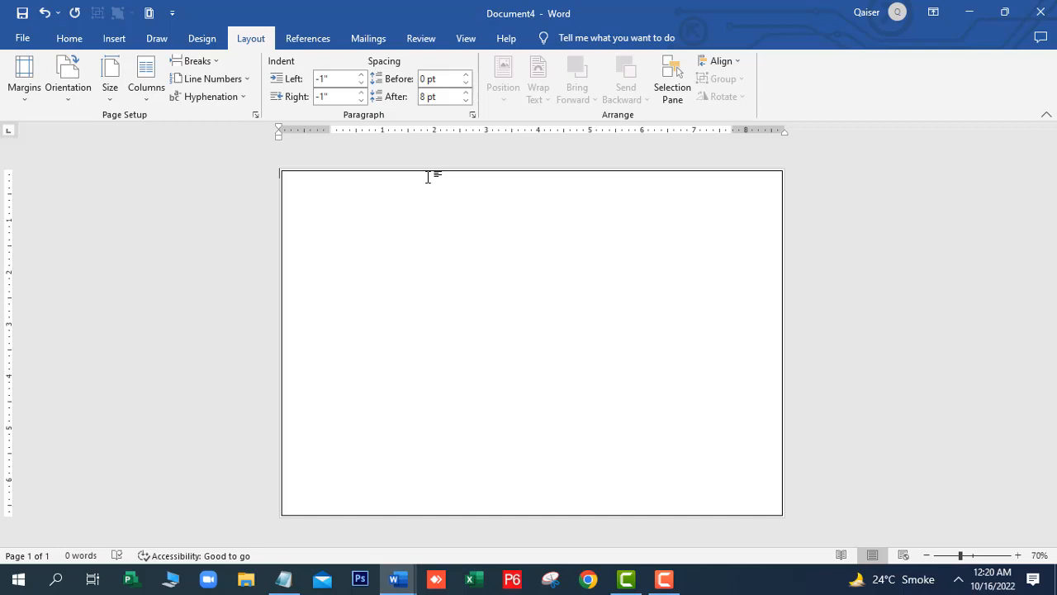
Change the page border to the thick 3 pt line style
click(150, 13)
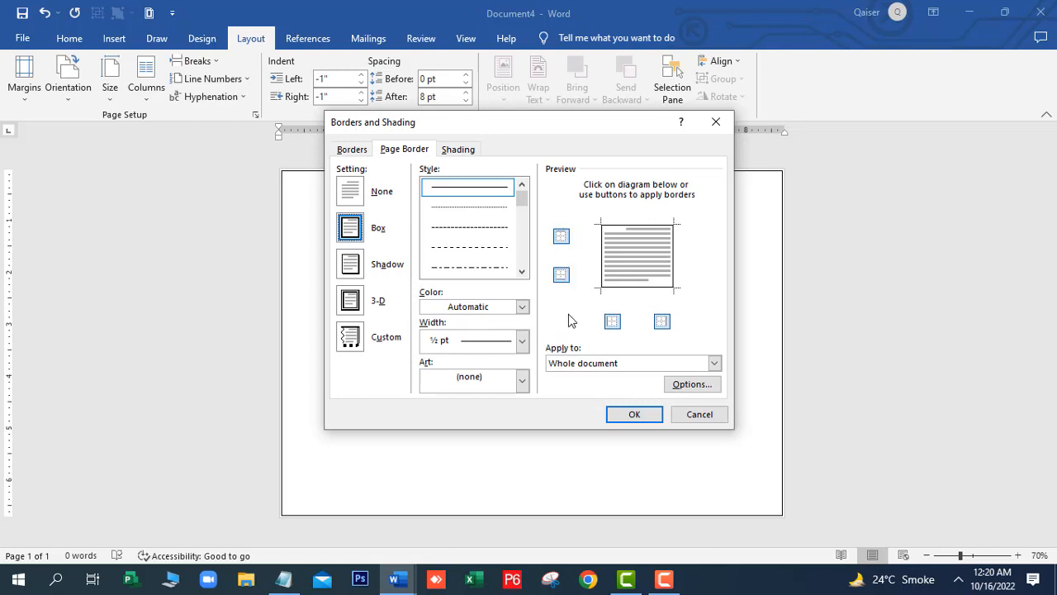
click(521, 270)
click(522, 270)
click(522, 270)
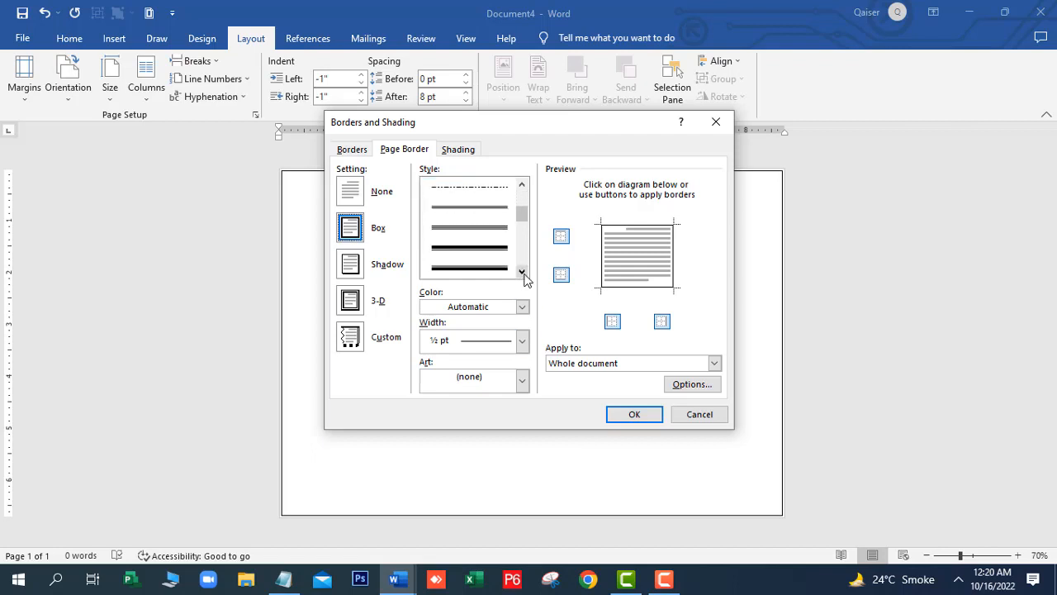
click(503, 246)
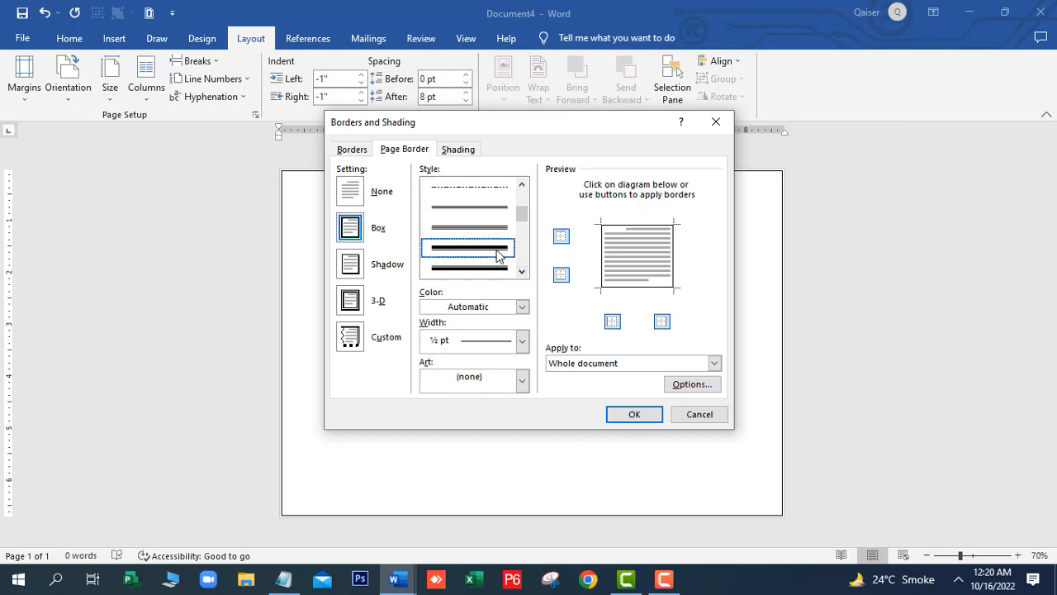
click(635, 417)
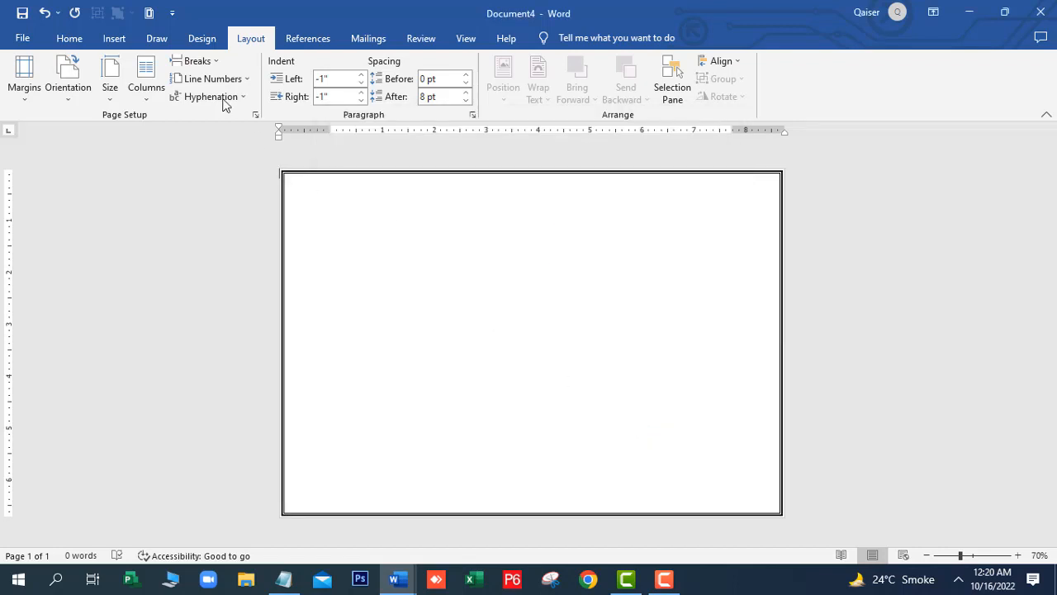
click(110, 38)
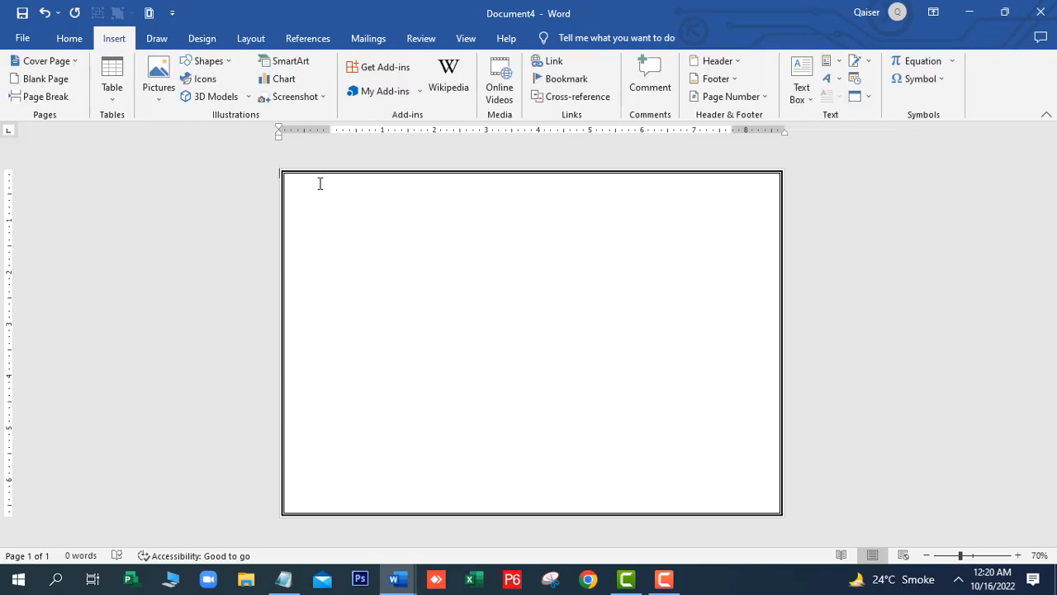
Draw a full-width blue rectangle across the page top and copy it to the bottom
click(228, 61)
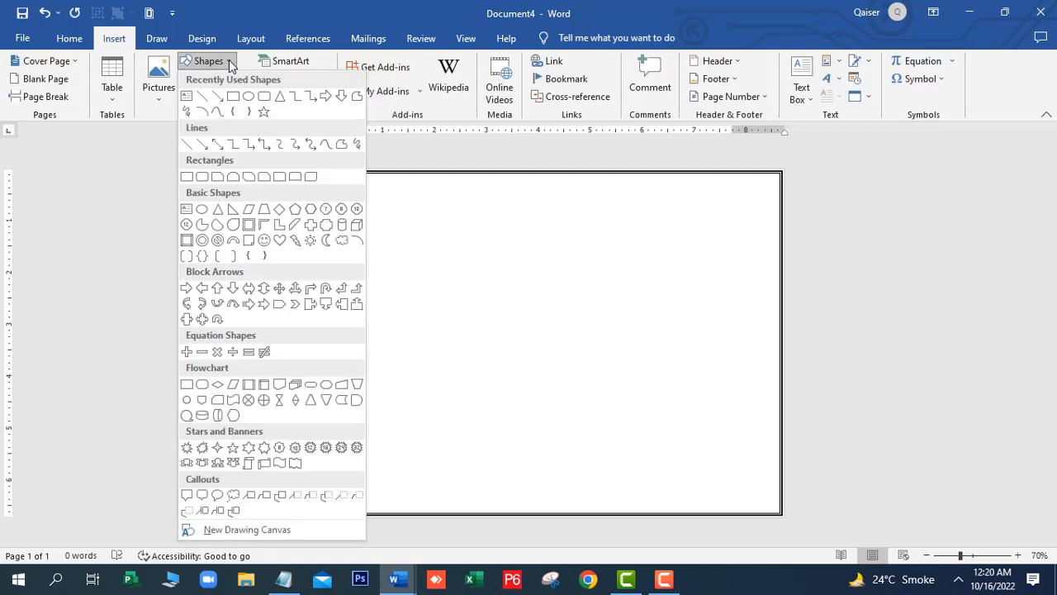
click(187, 178)
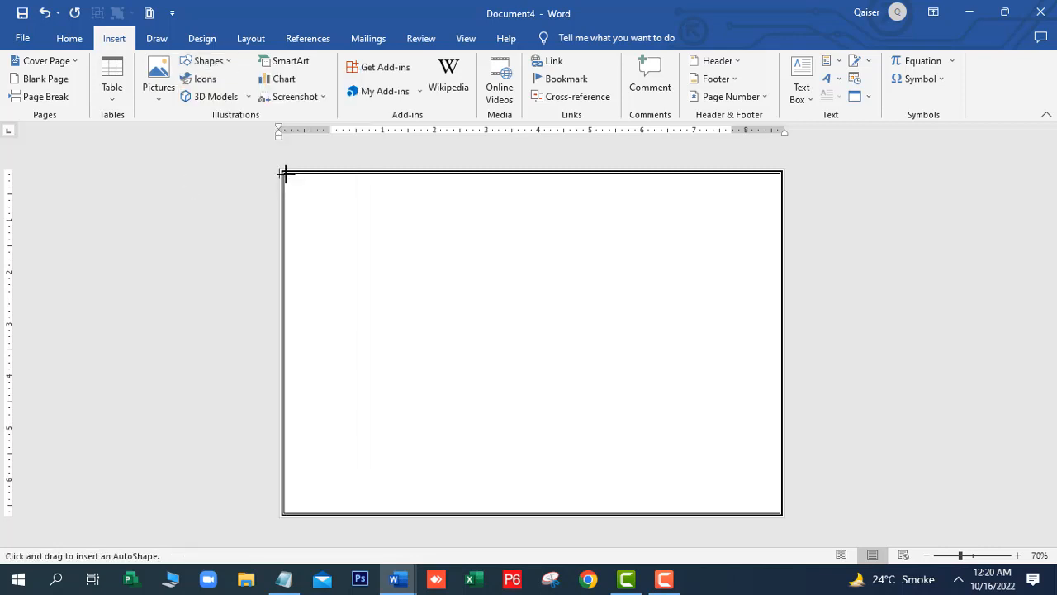
drag(284, 173, 781, 244)
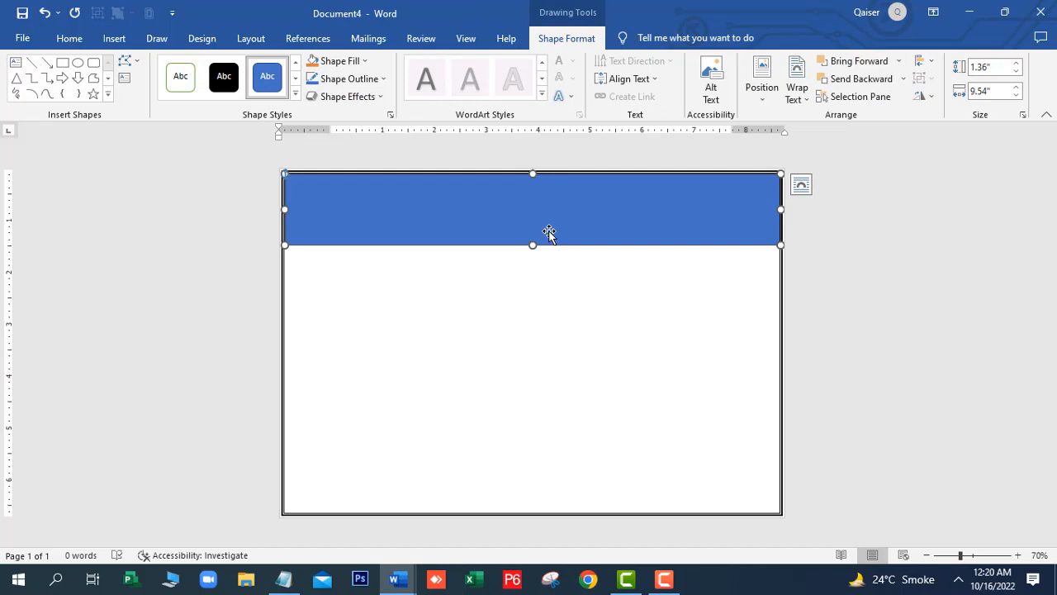
drag(550, 234, 553, 429)
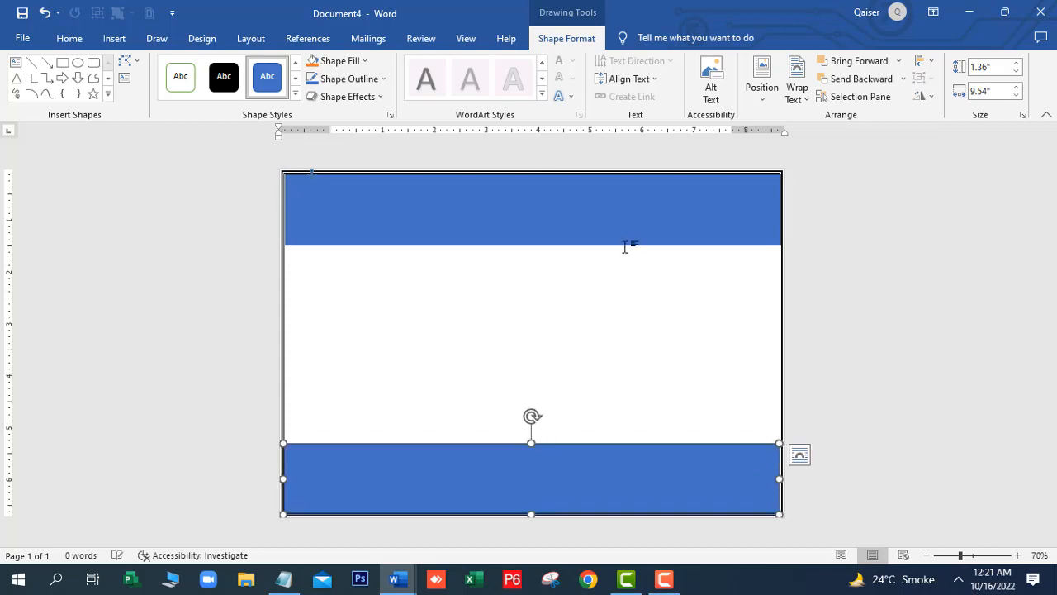
click(544, 219)
right_click(544, 219)
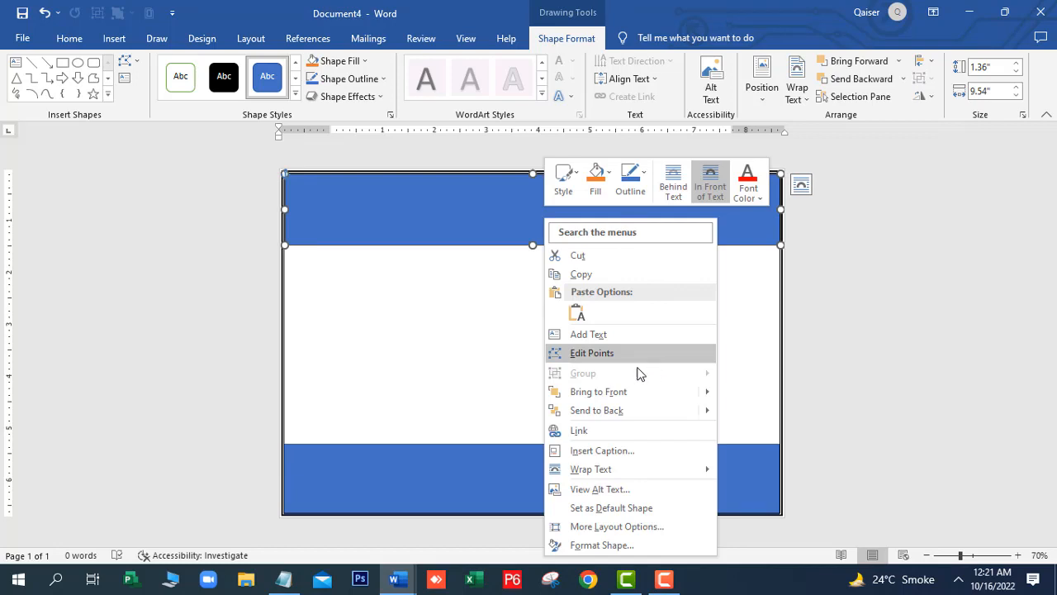
click(437, 234)
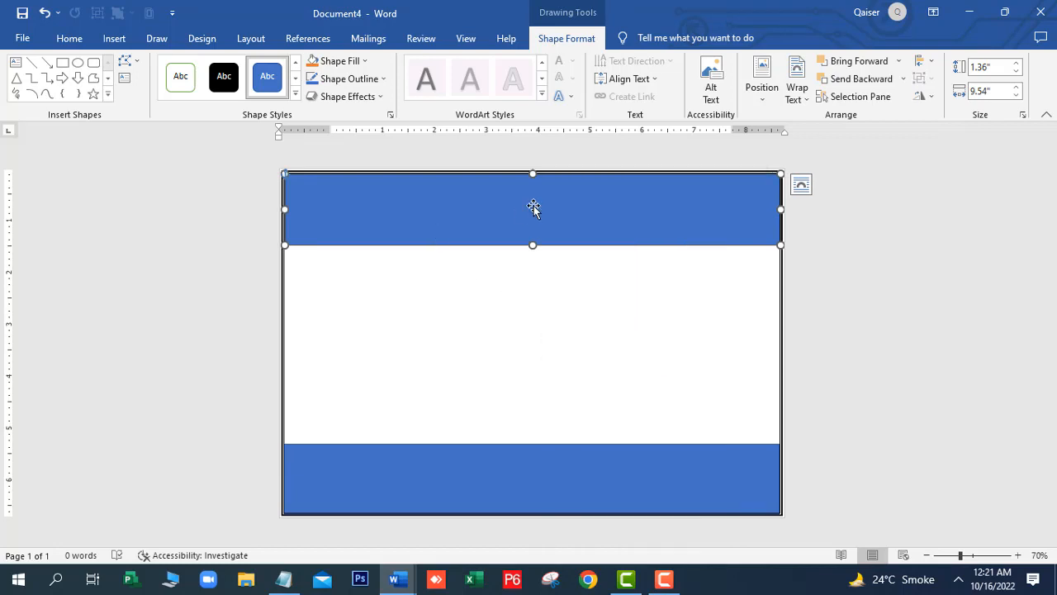
Type 'Student Identity Card' inside the top blue band
right_click(476, 216)
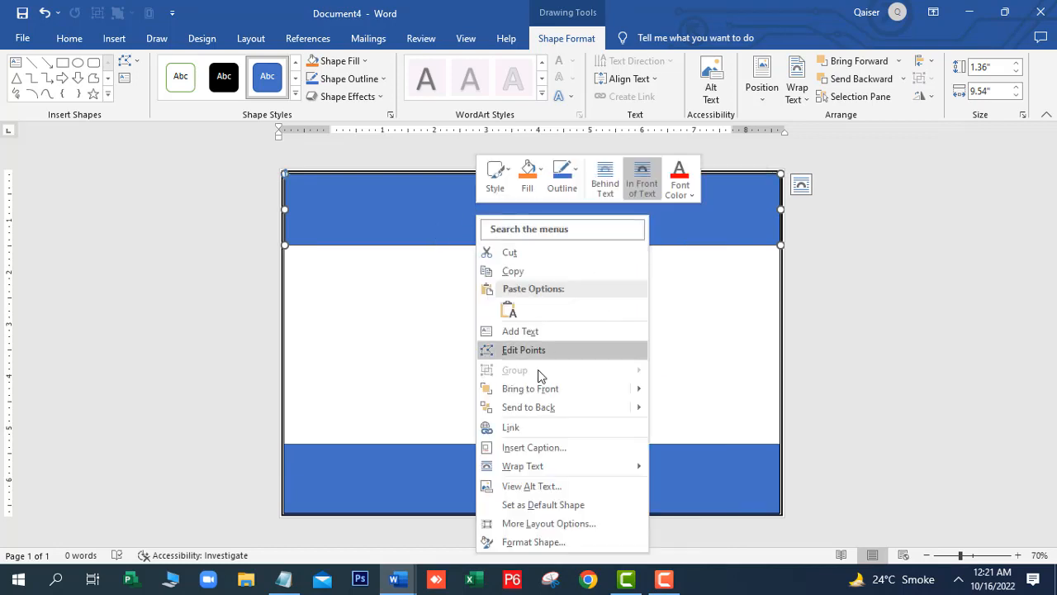
click(530, 334)
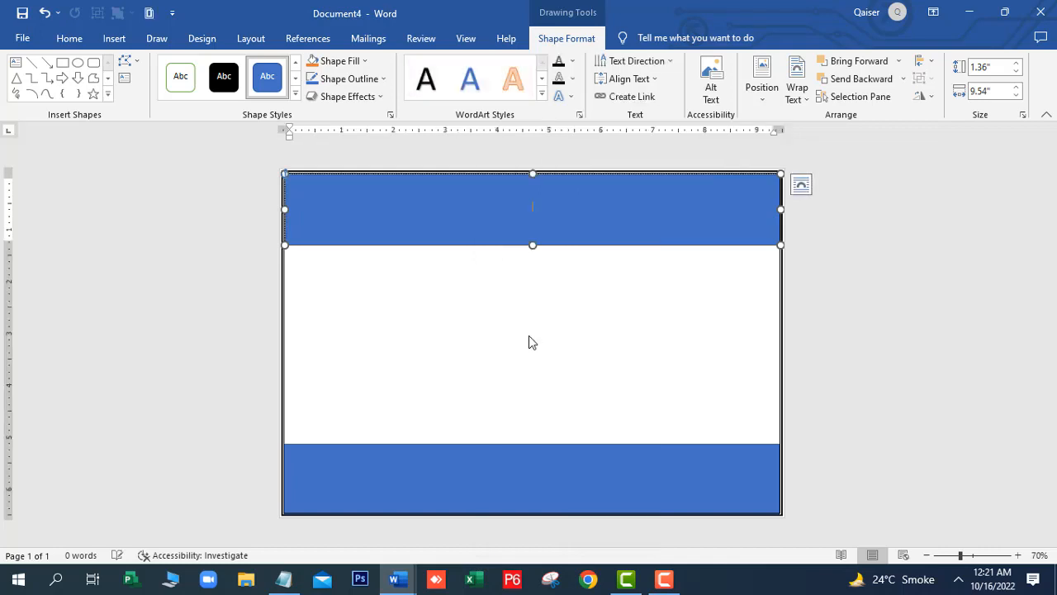
text(Stu)
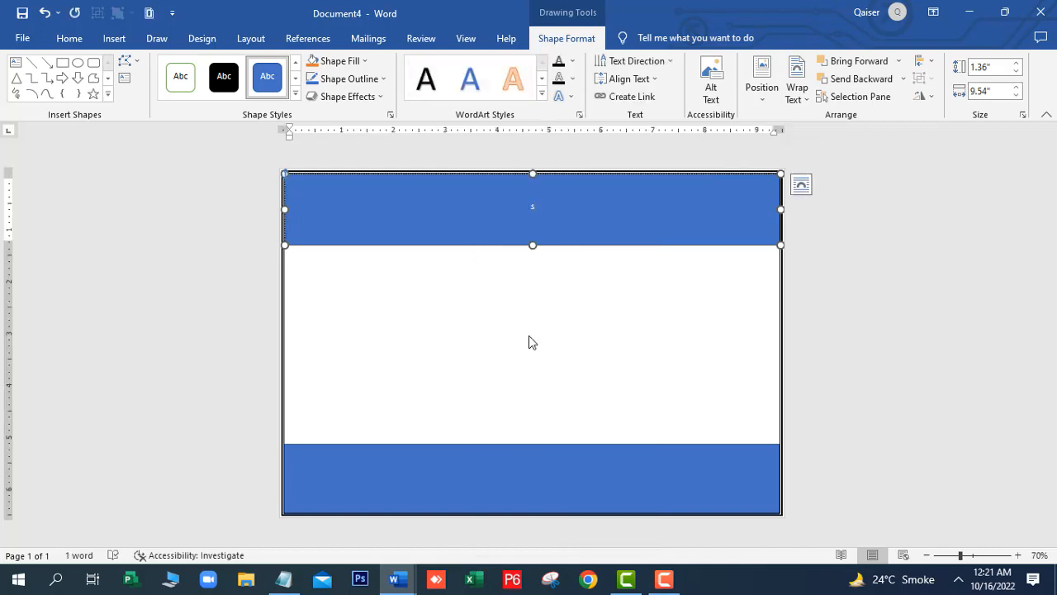
text(dent Ident)
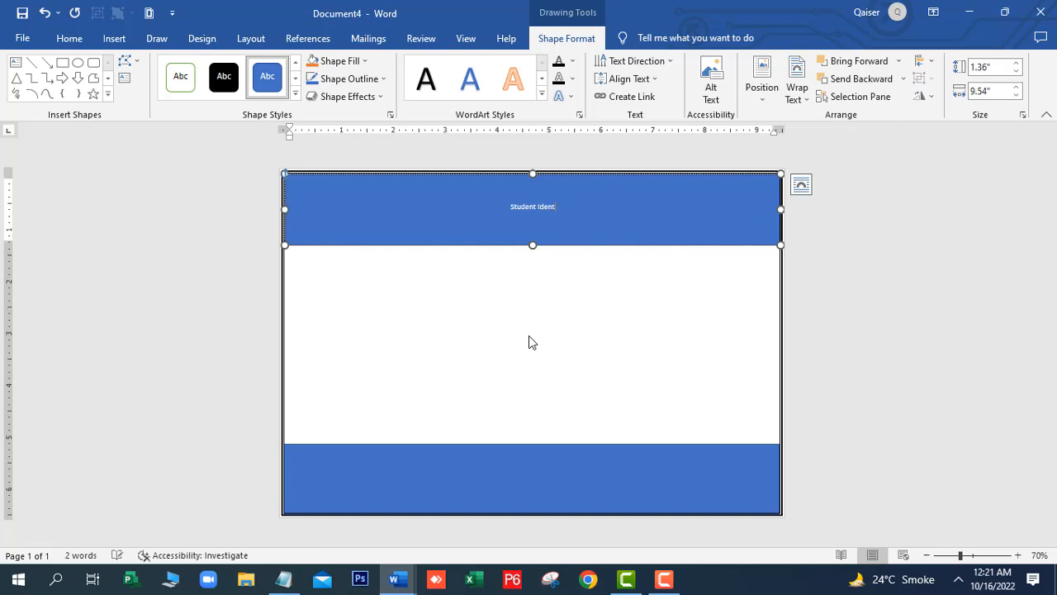
text(ity Card)
Enlarge the title text to 72 pt
click(69, 38)
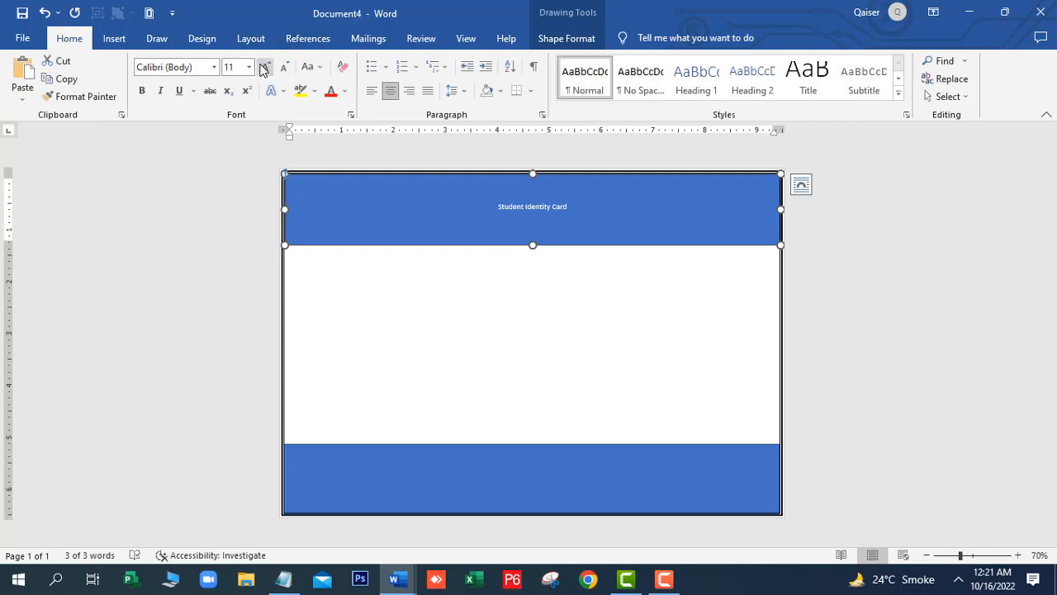
click(265, 70)
click(265, 70)
click(265, 69)
click(266, 70)
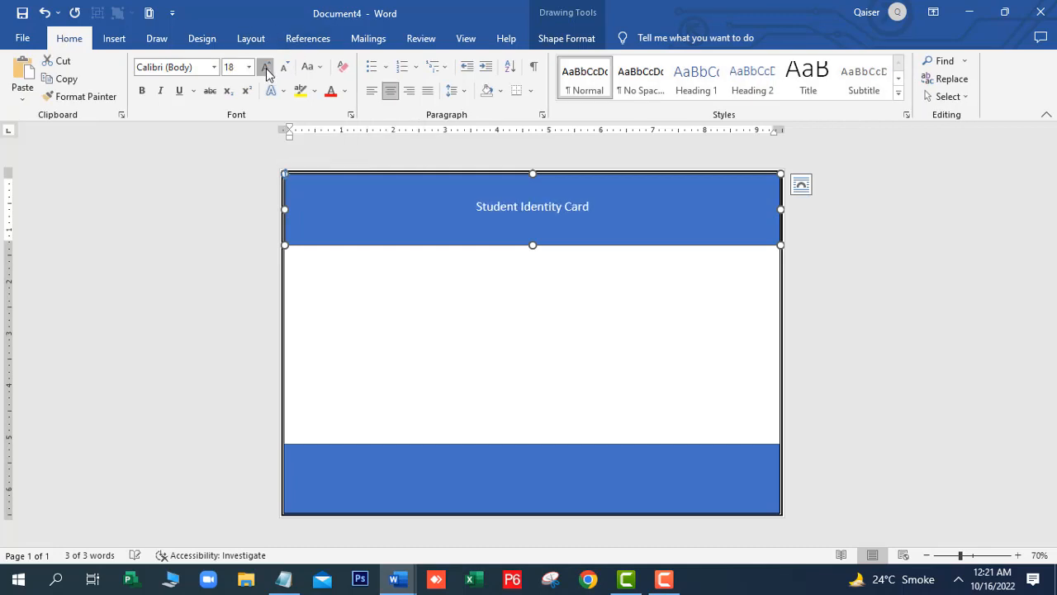
click(265, 69)
click(265, 70)
click(265, 70)
click(265, 69)
click(265, 69)
click(266, 69)
click(265, 69)
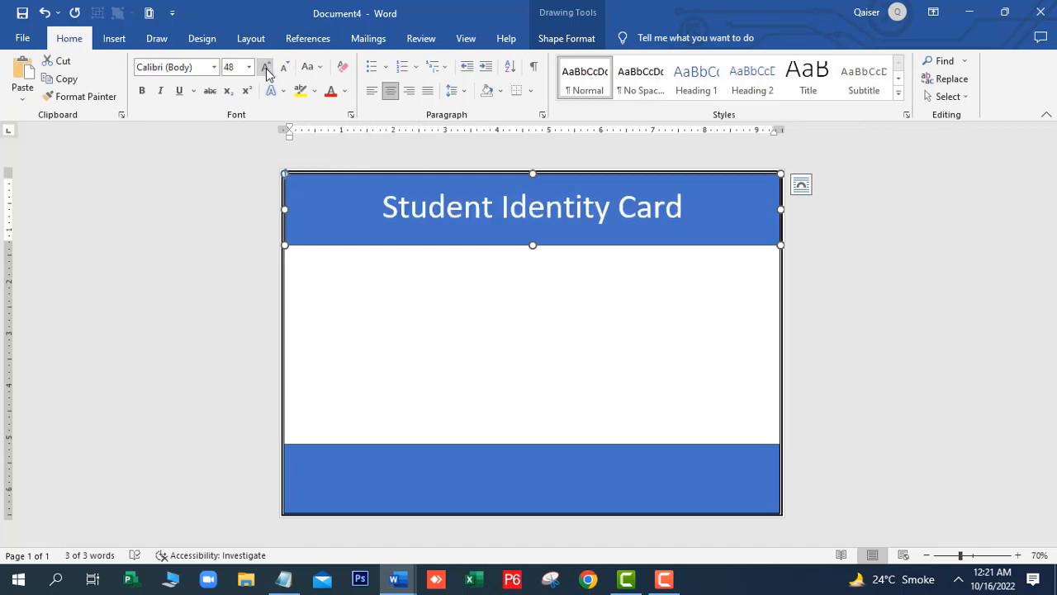
click(265, 69)
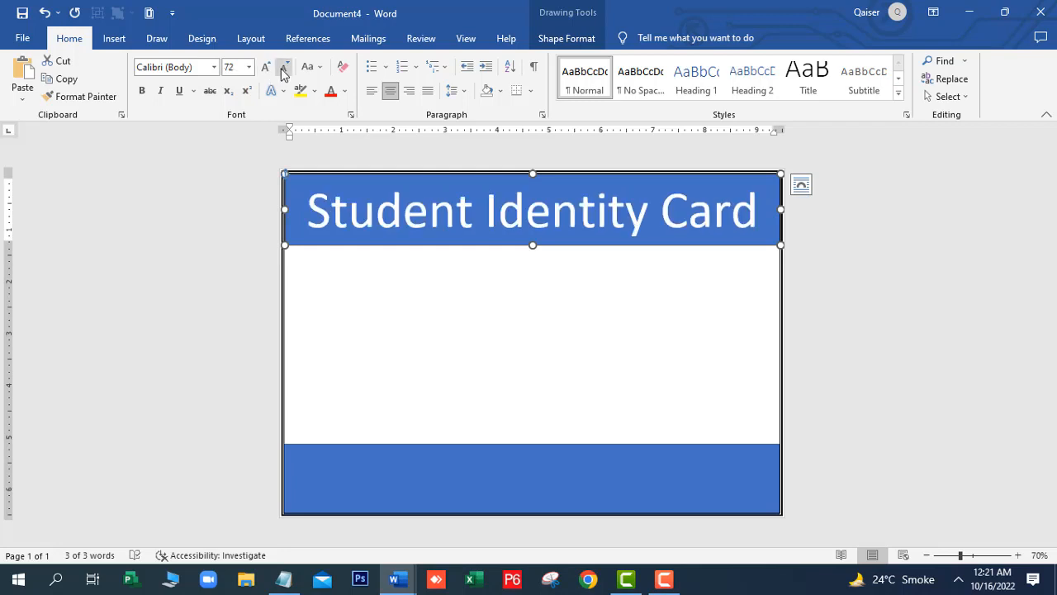
click(283, 69)
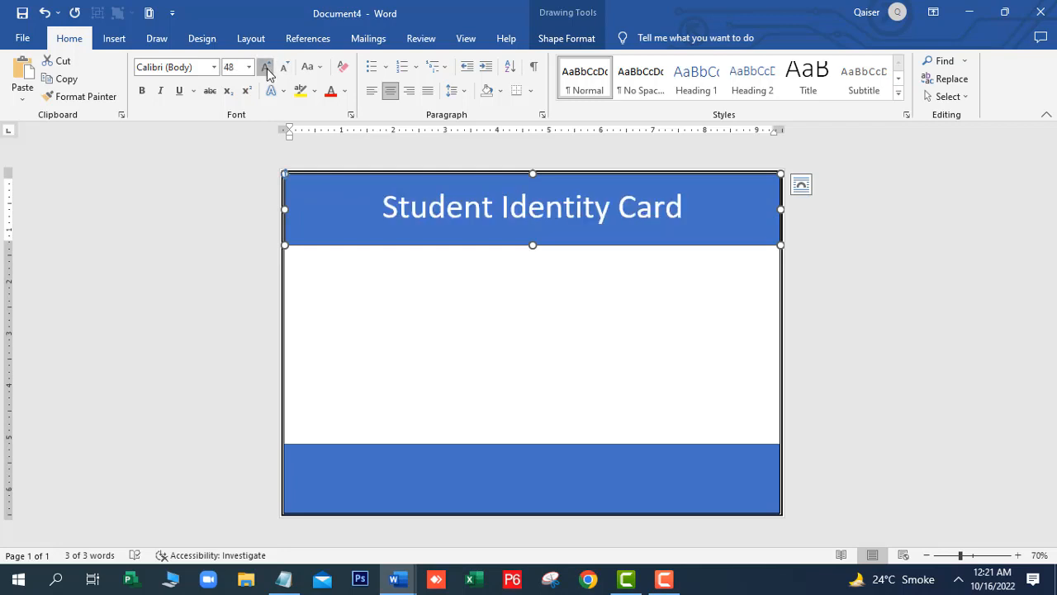
click(265, 67)
click(465, 293)
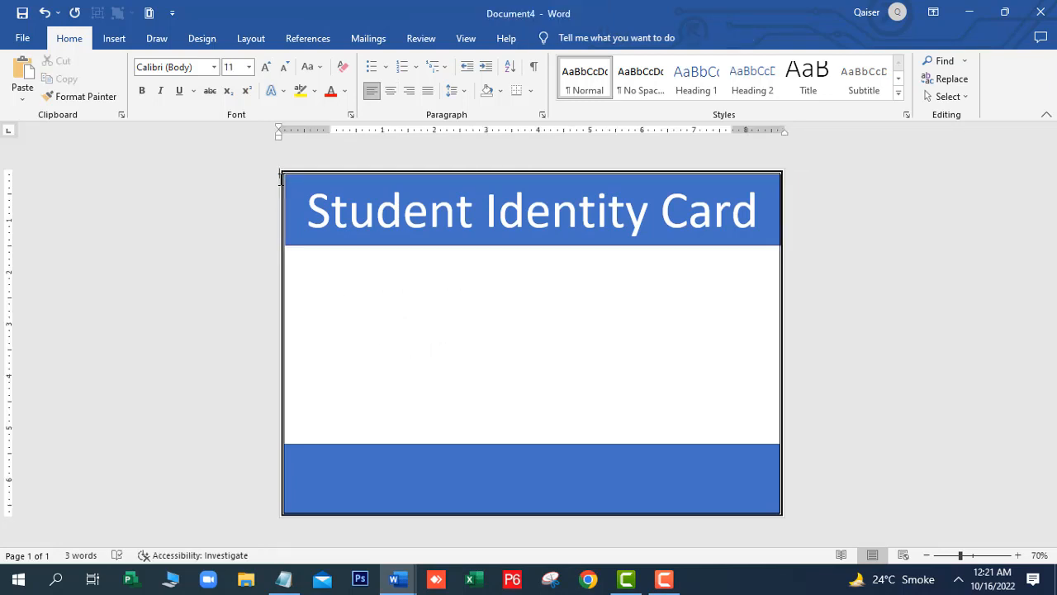
Draw a 2.9" by 3.3" rounded rectangle photo frame on the left below the title
click(116, 38)
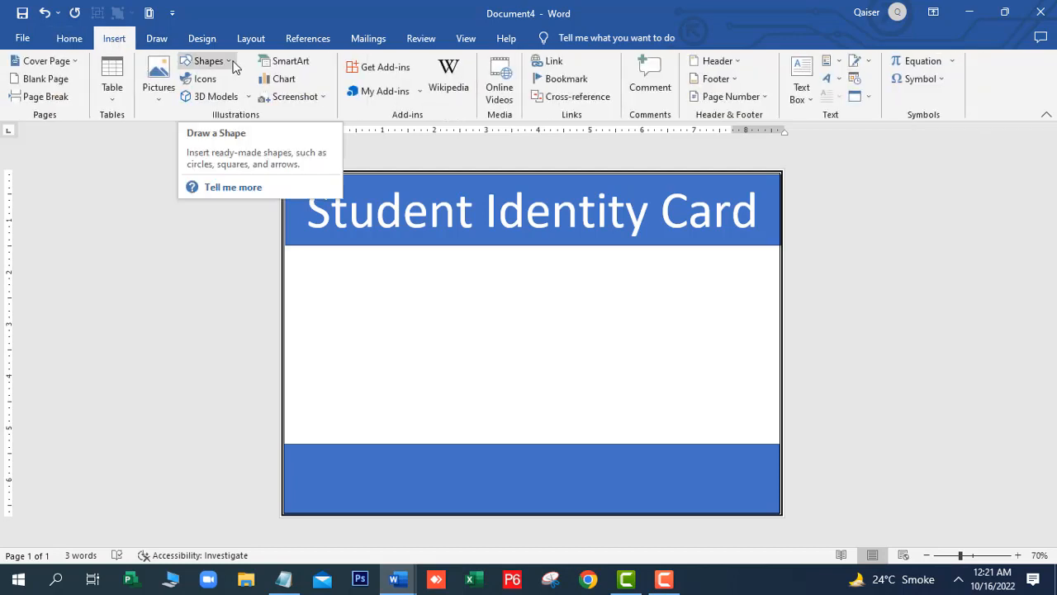
click(231, 64)
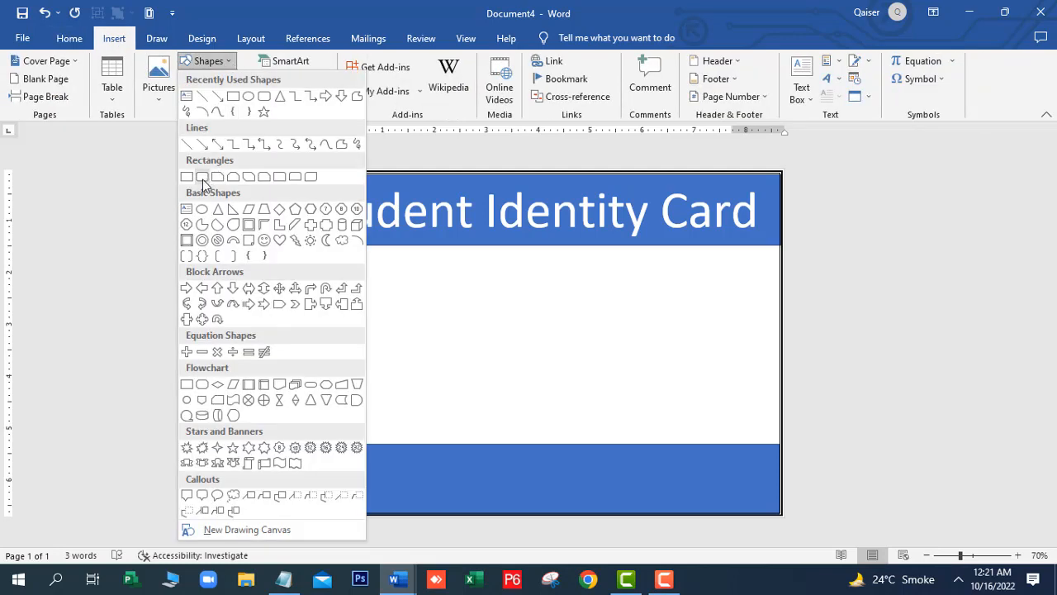
click(203, 177)
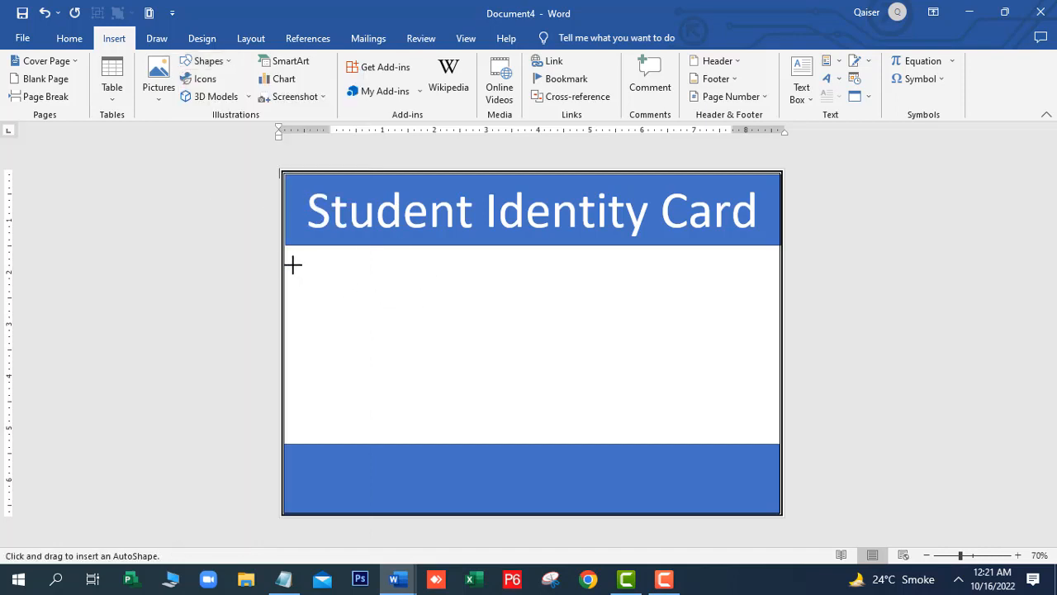
drag(293, 265, 339, 343)
mouse_move(368, 404)
mouse_down()
mouse_move(411, 432)
mouse_move(442, 435)
mouse_up()
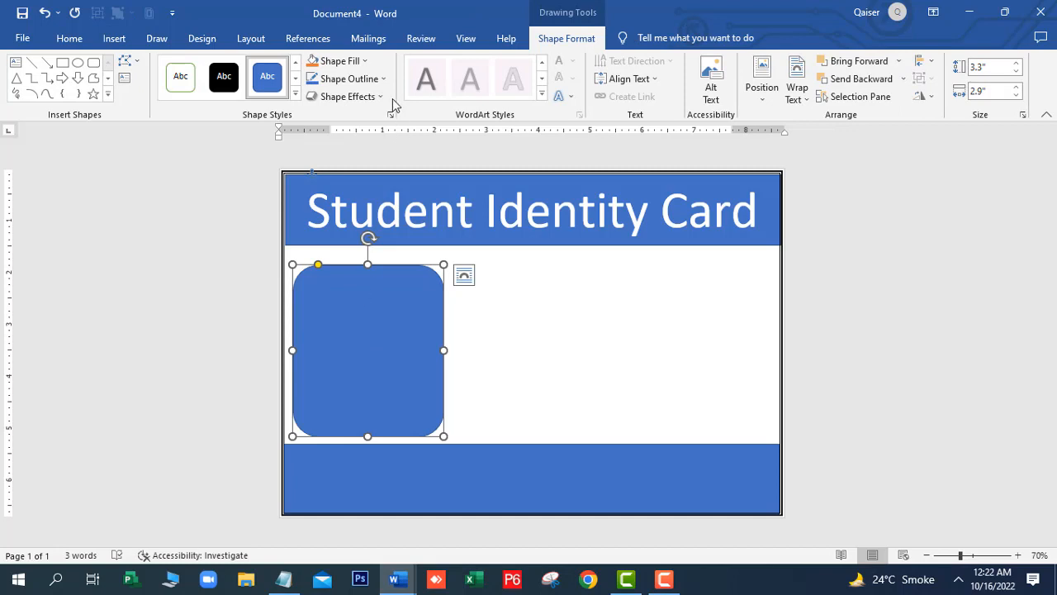
click(365, 61)
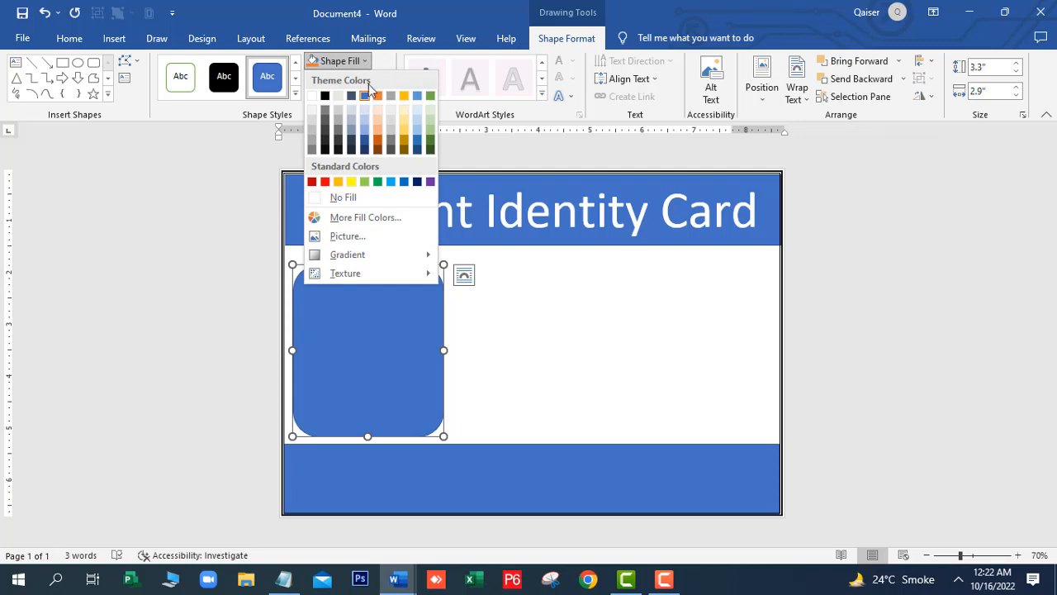
Fill the rounded frame on the card's left with the kk-80330 photo from Downloads
click(365, 235)
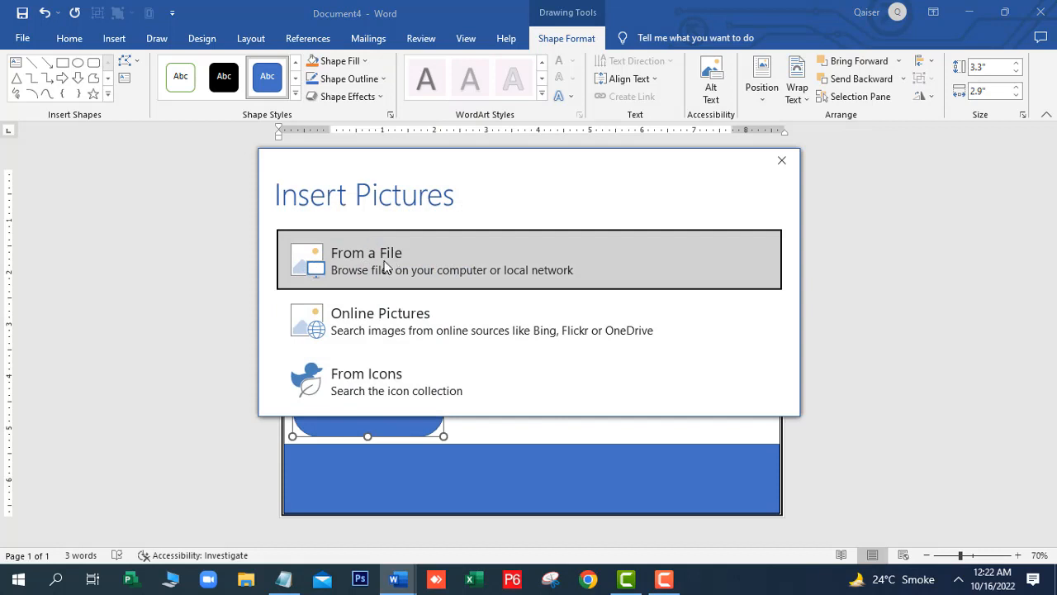
click(384, 265)
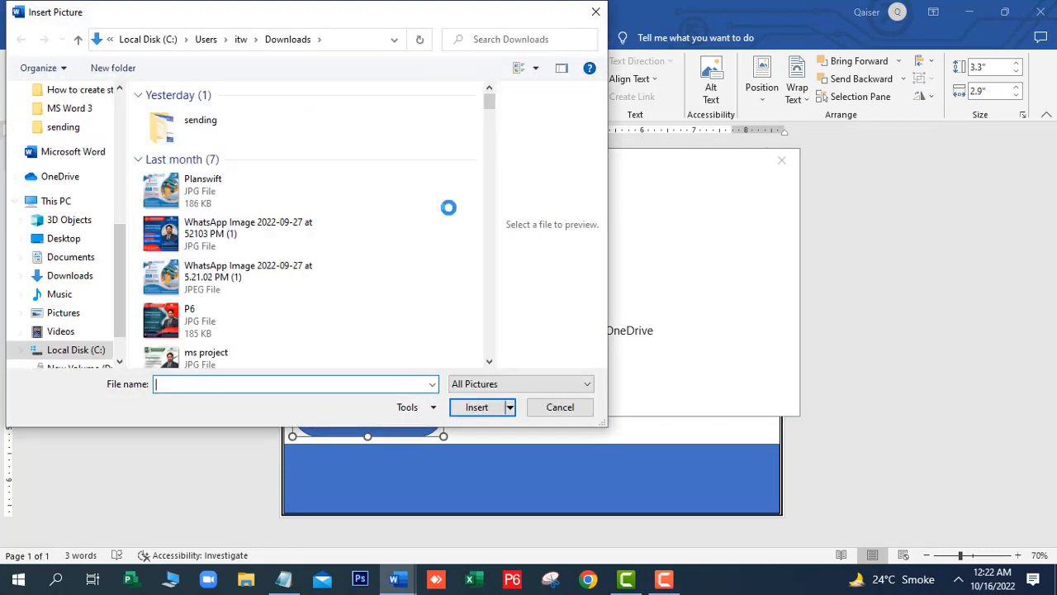
drag(490, 103, 491, 276)
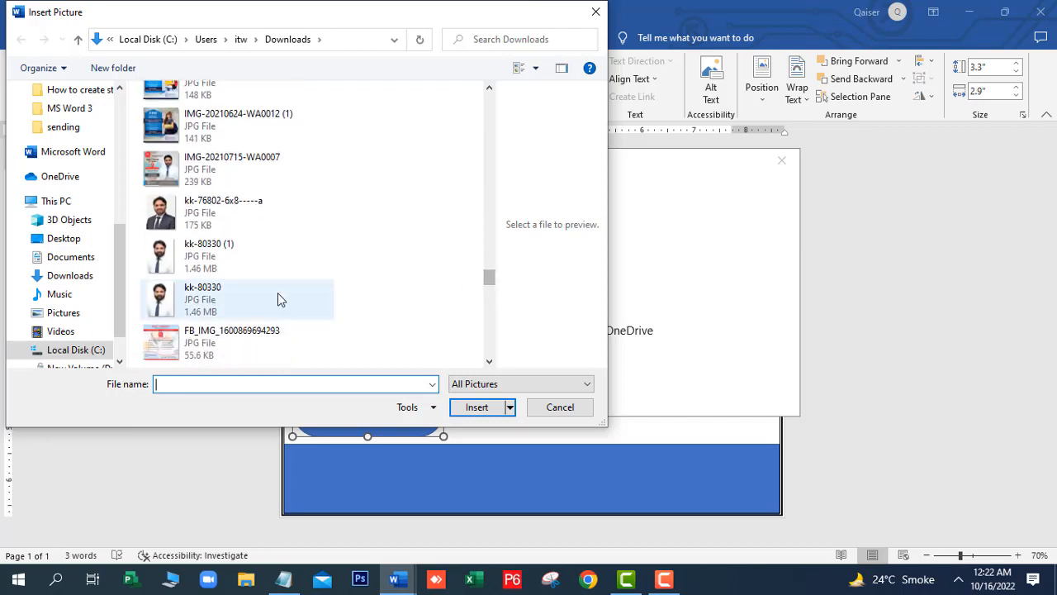
click(206, 306)
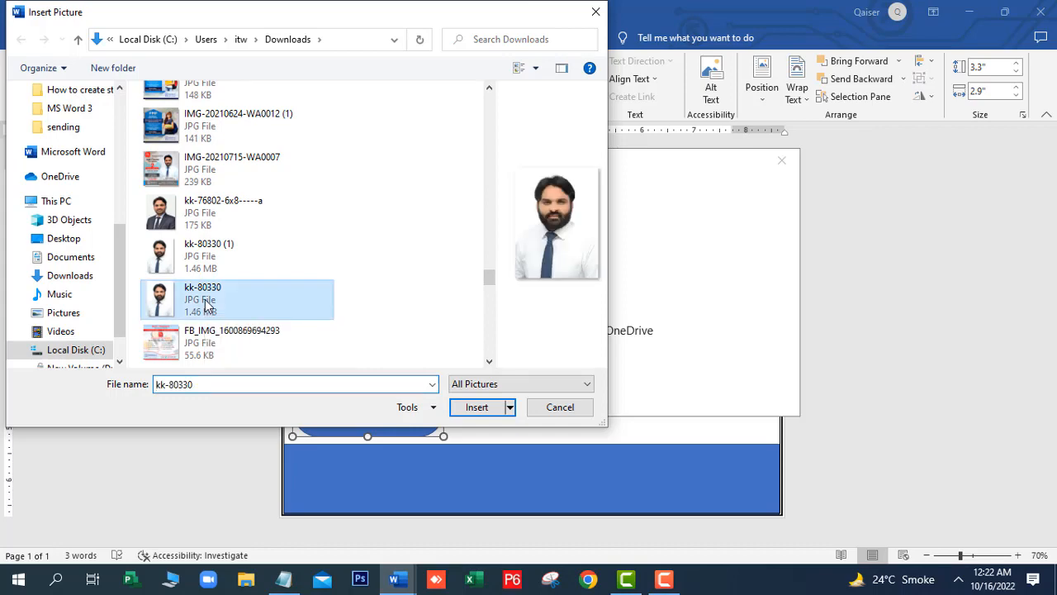
click(479, 408)
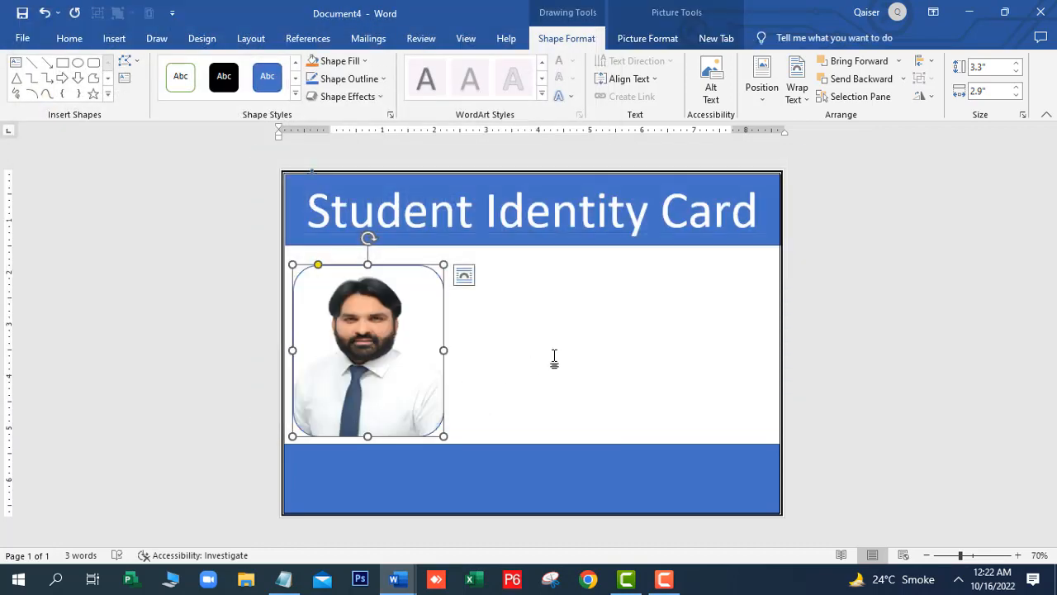
click(554, 359)
Remove the outline from the blue title banner
click(394, 312)
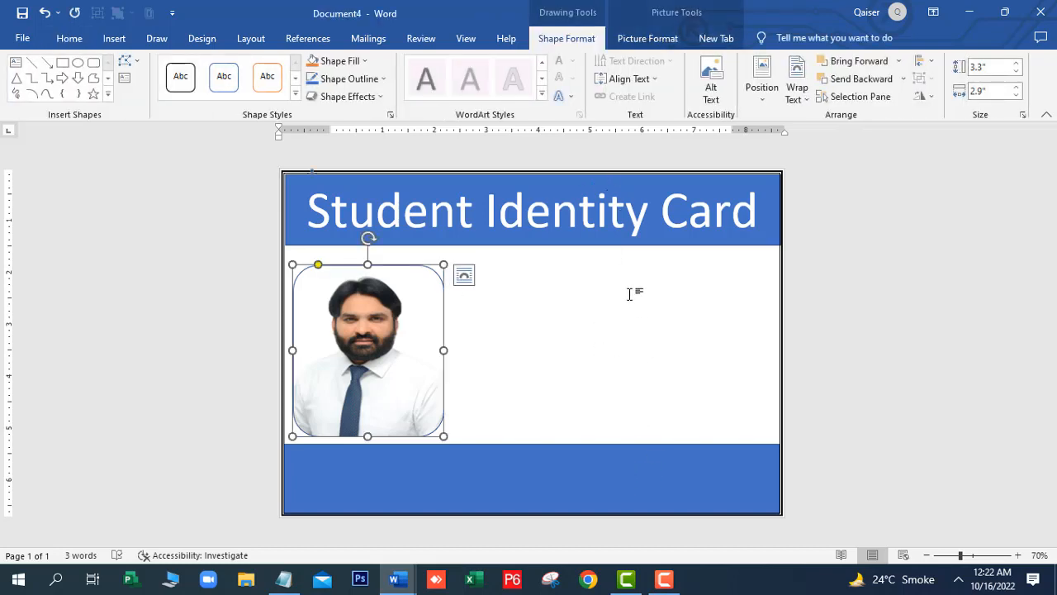
click(592, 242)
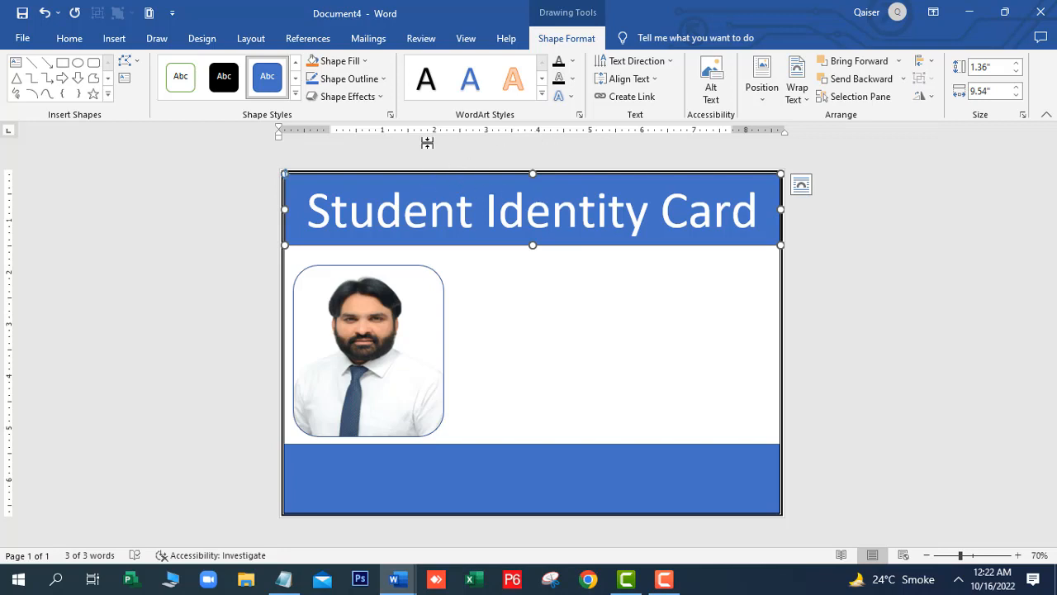
click(385, 80)
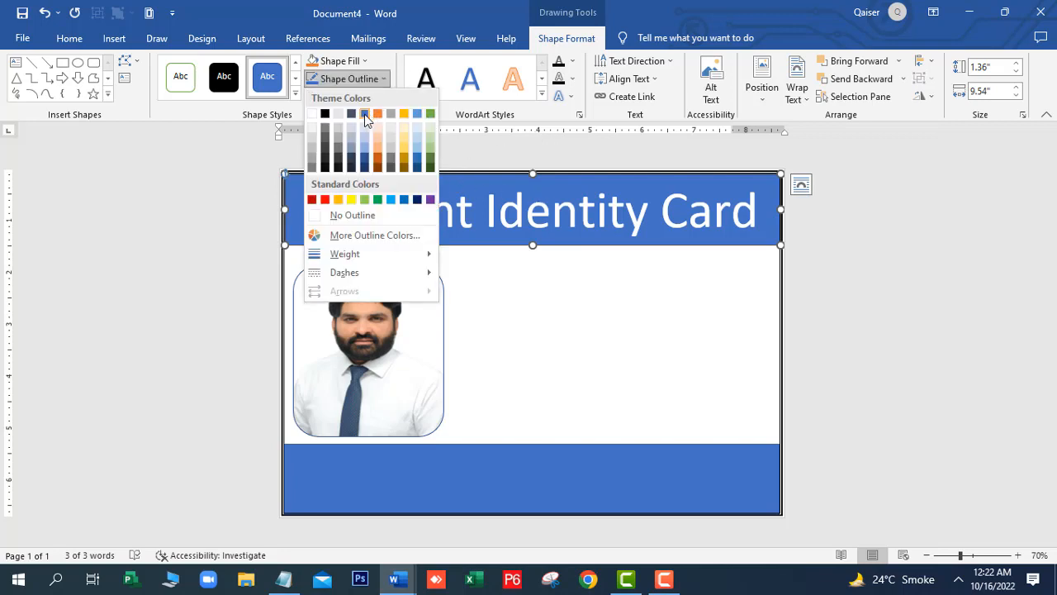
click(338, 216)
click(508, 330)
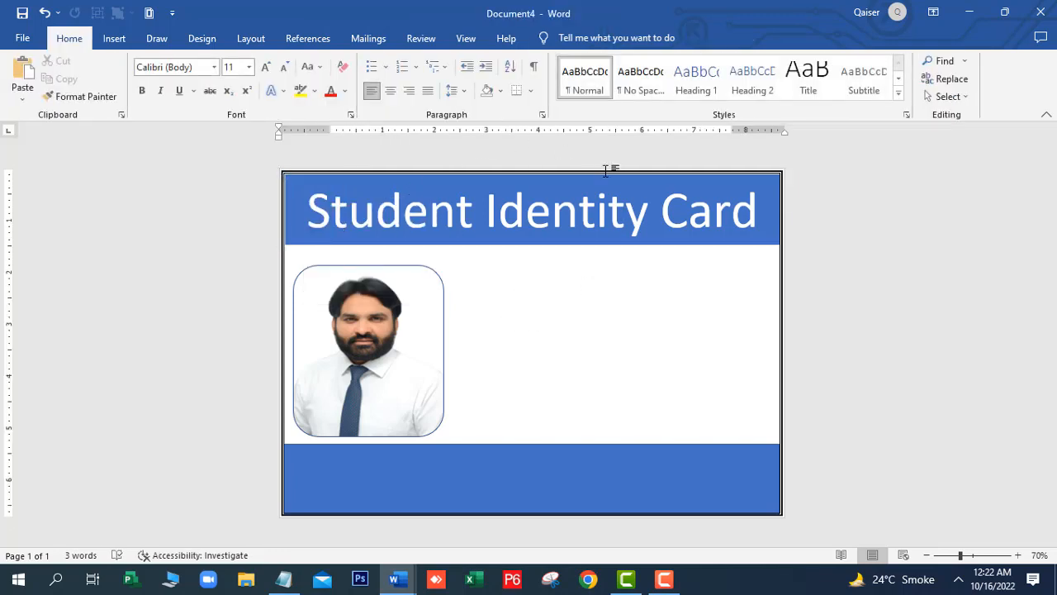
Remove the outline from the bottom blue band
click(600, 488)
click(567, 38)
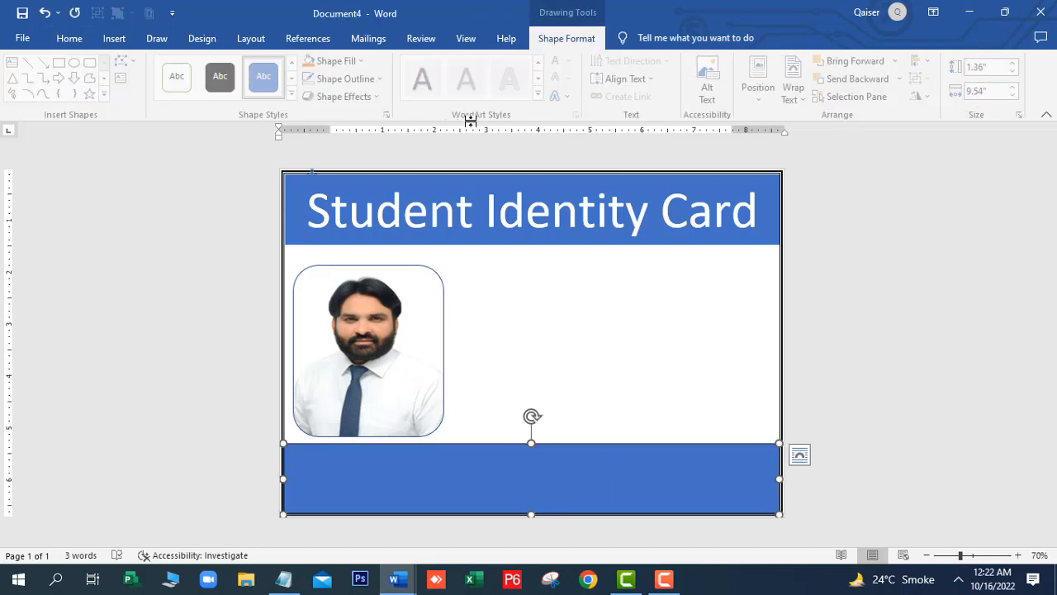
click(383, 77)
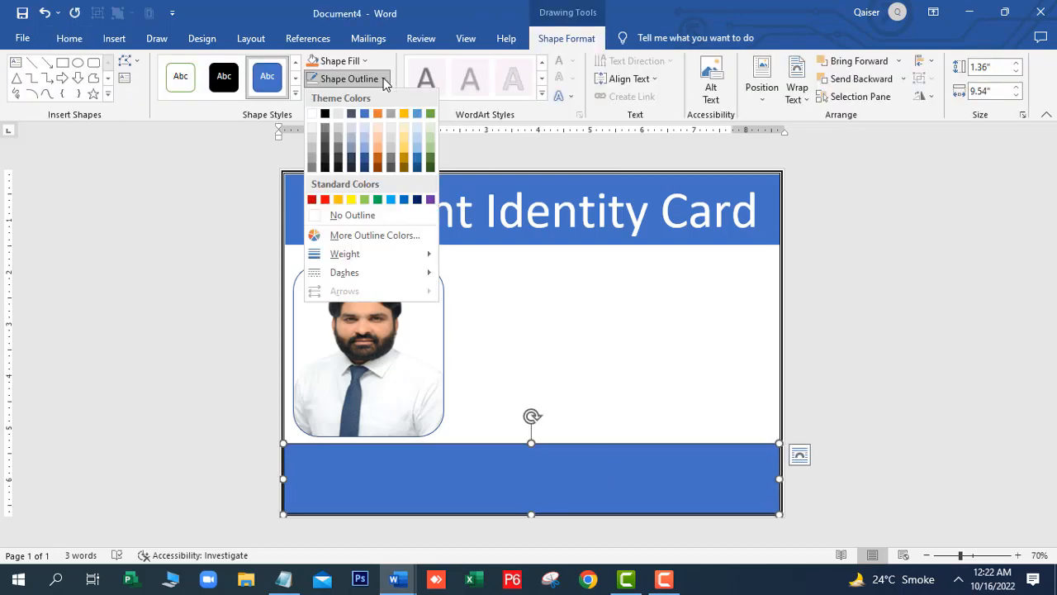
click(343, 219)
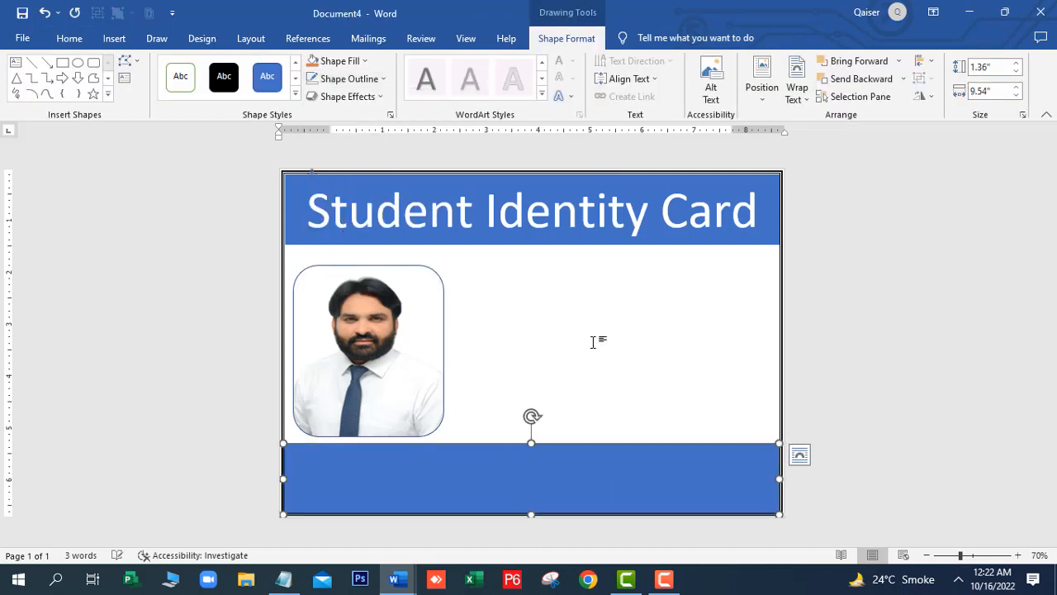
click(592, 340)
Try No Outline on the photo frame, then undo it to keep the rounded border
double_click(435, 284)
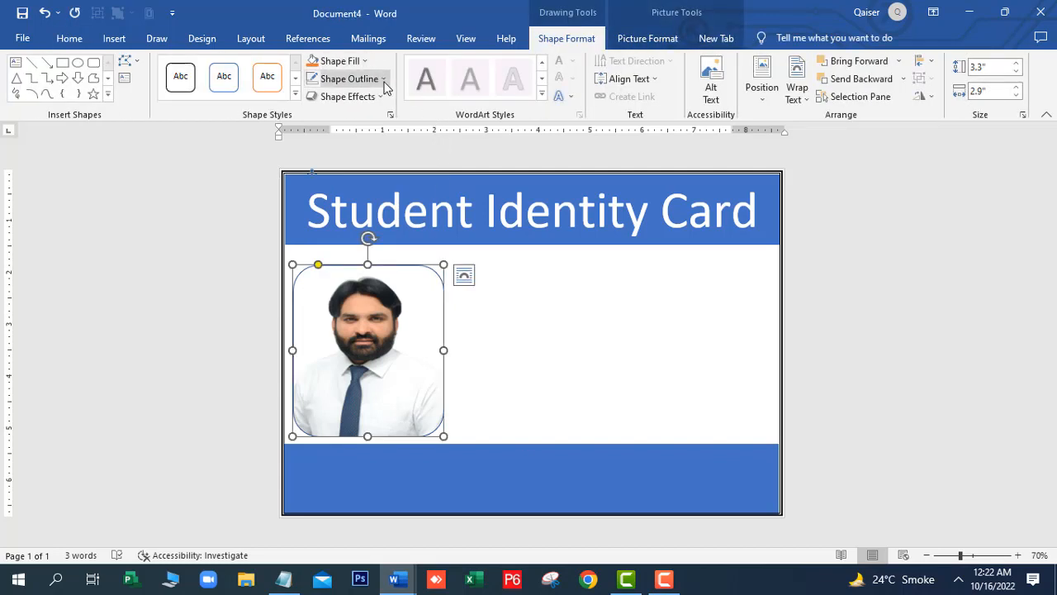
click(382, 79)
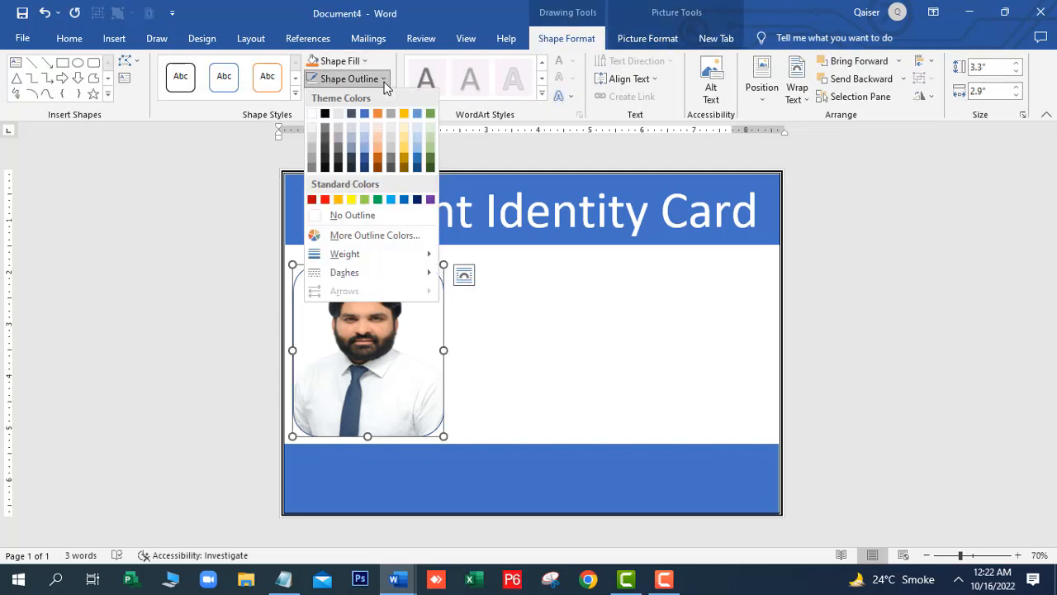
click(365, 218)
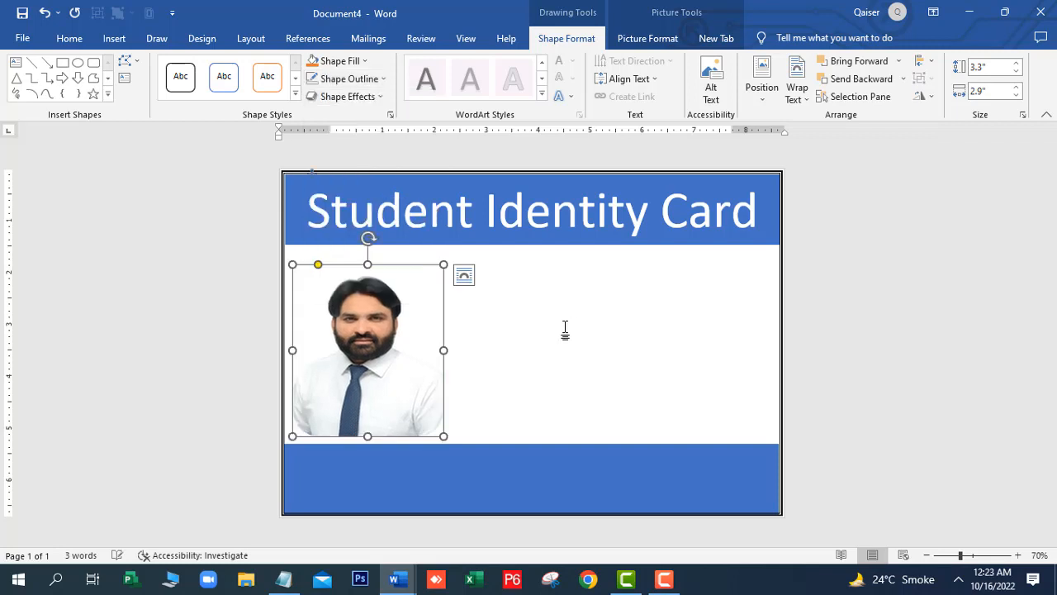
click(564, 330)
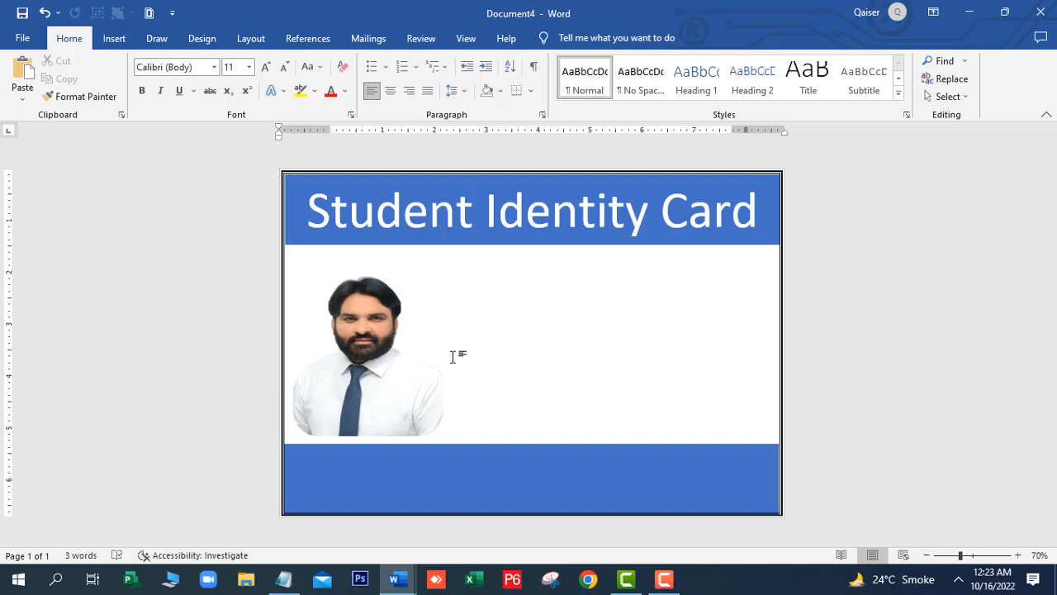
key(ctrl+z)
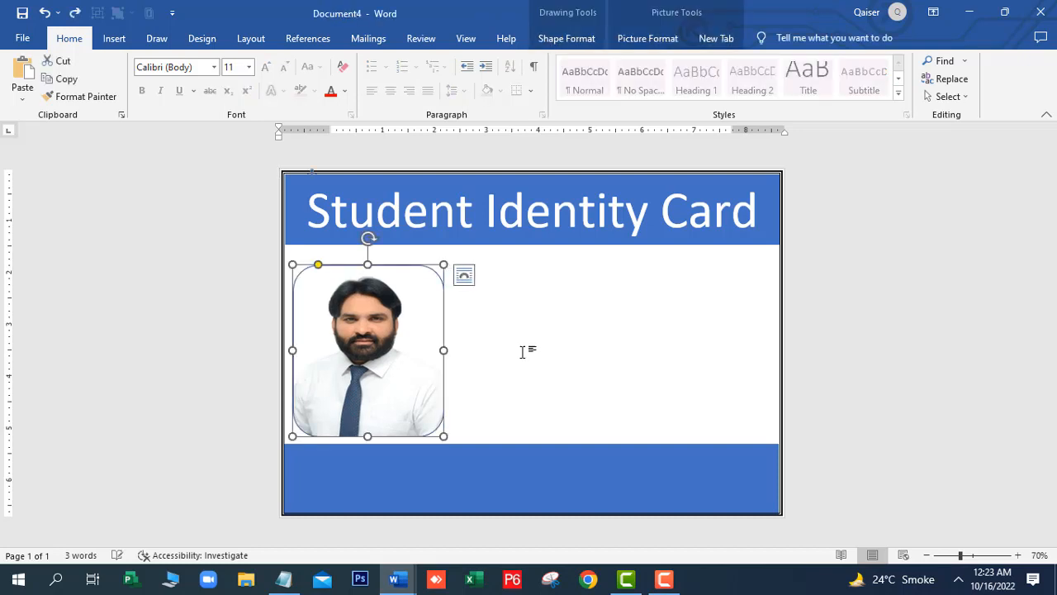
click(537, 352)
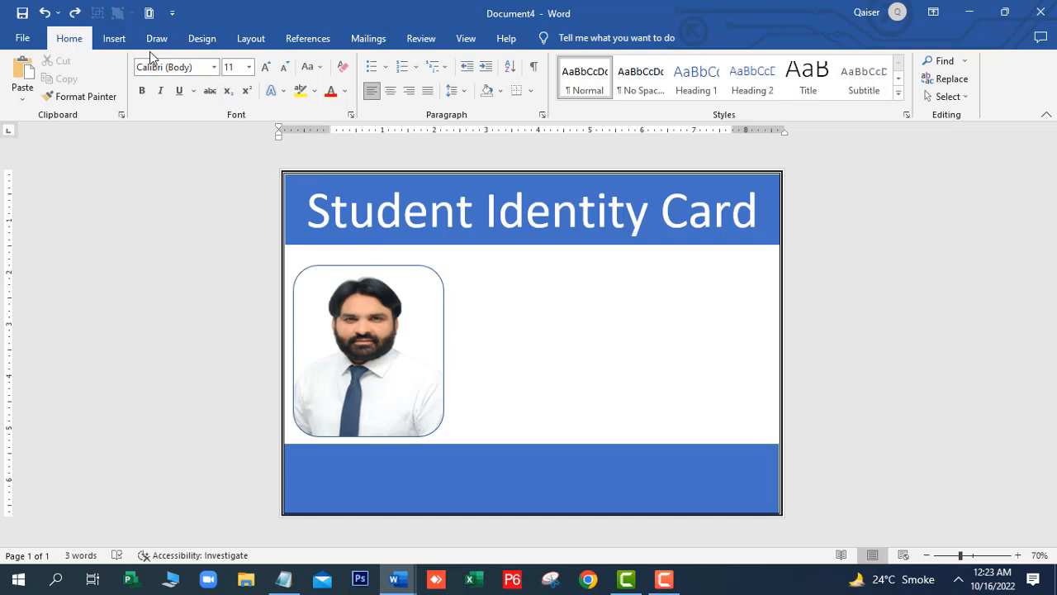
Draw a text box to the right of the photo
click(115, 41)
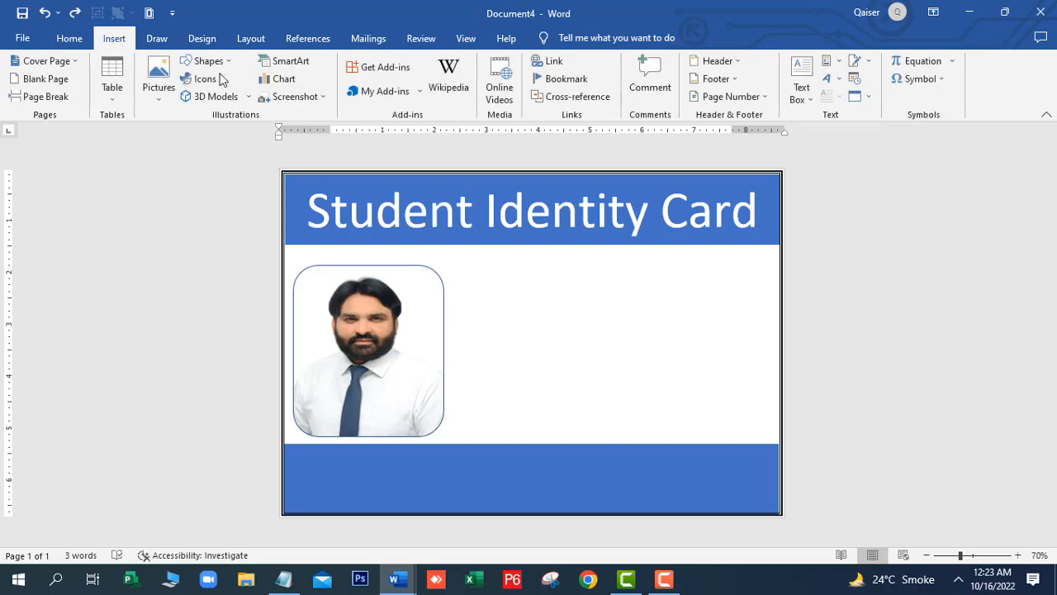
click(229, 63)
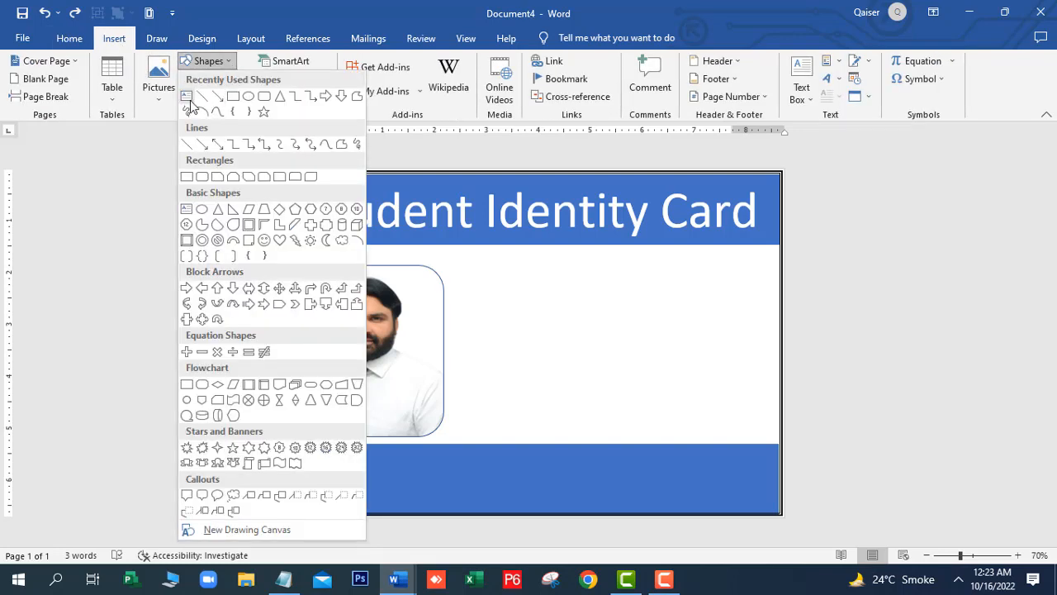
click(188, 98)
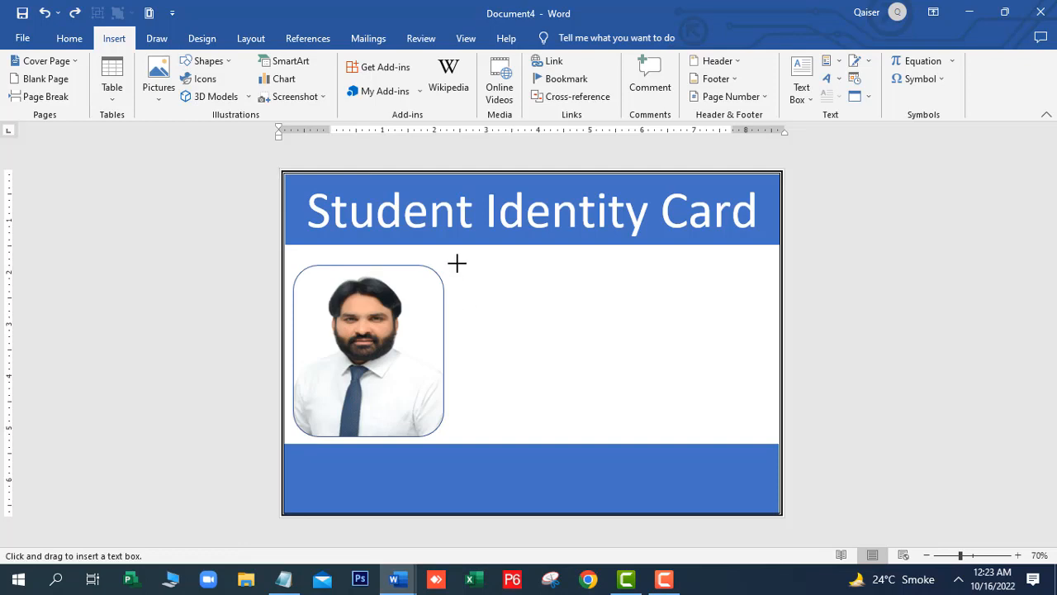
drag(457, 265, 764, 428)
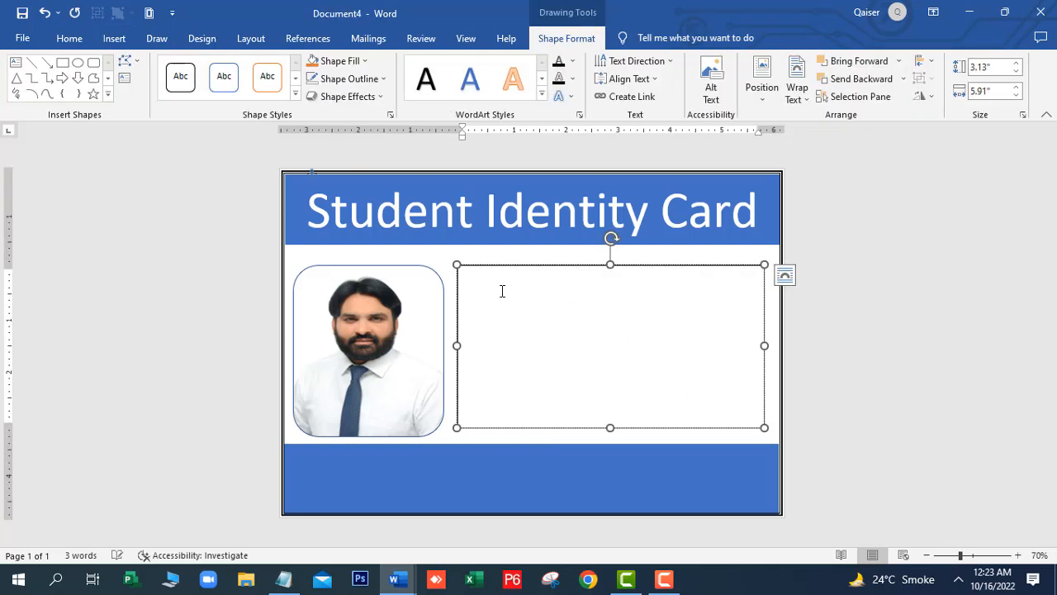
Type a 'Name :' line and an 's/o :' line with the father's name
text(Name :)
key(Return)
text(s)
key(BackSpace)
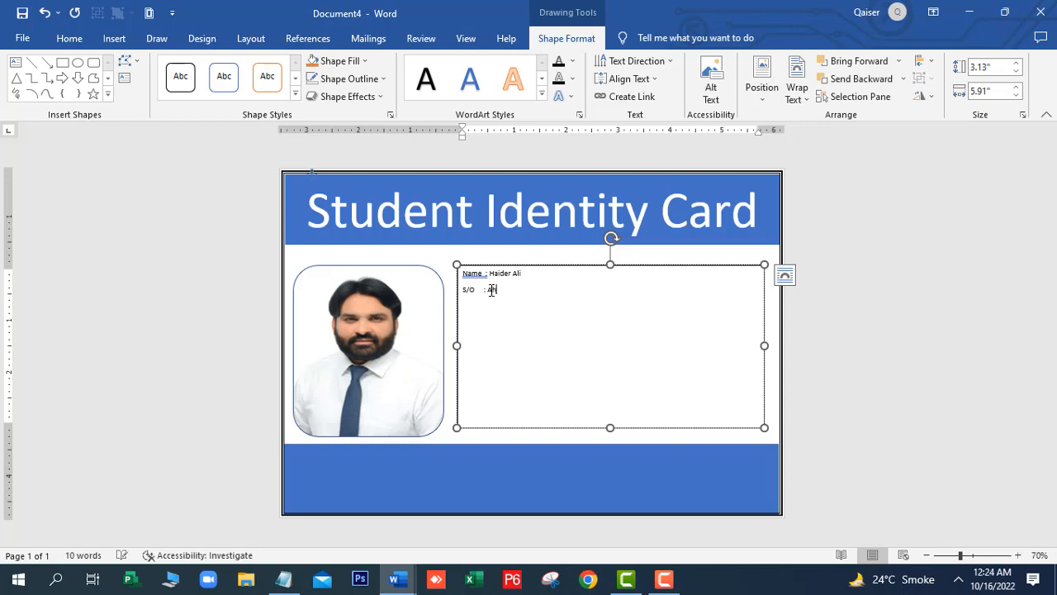
Add the 'Class : 10th' and 'Section : A' lines to the details box
text(Class)
text( : )
text(10)
text(th)
key(Return)
text(Section : A)
key(Return)
Type the student's postal address after 'Address :' across two lines, fixing typos
text(Addres)
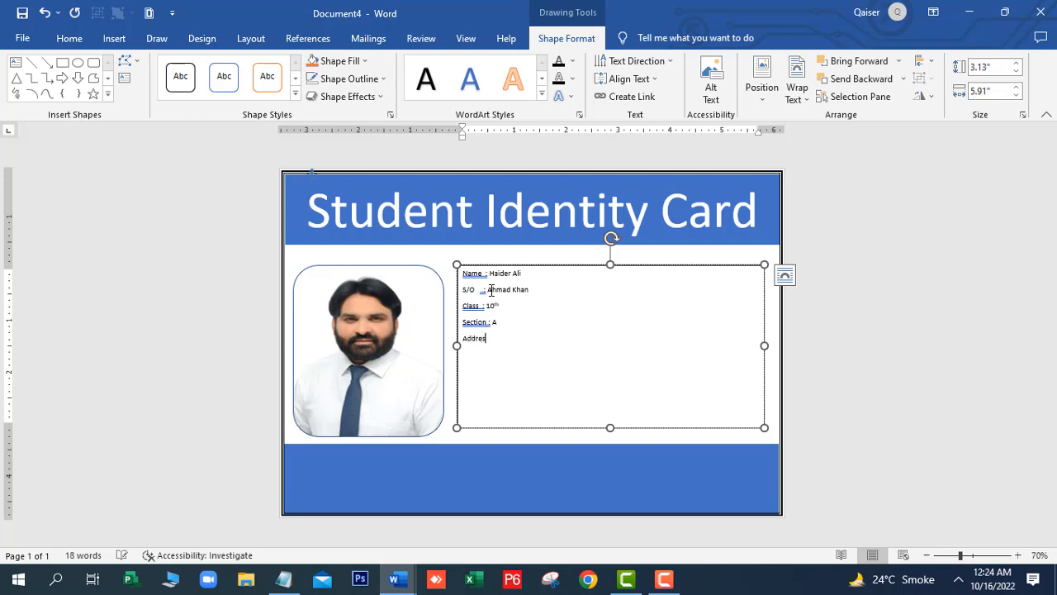
text(s)
text( : )
text(36)
key(BackSpace)
key(BackSpace)
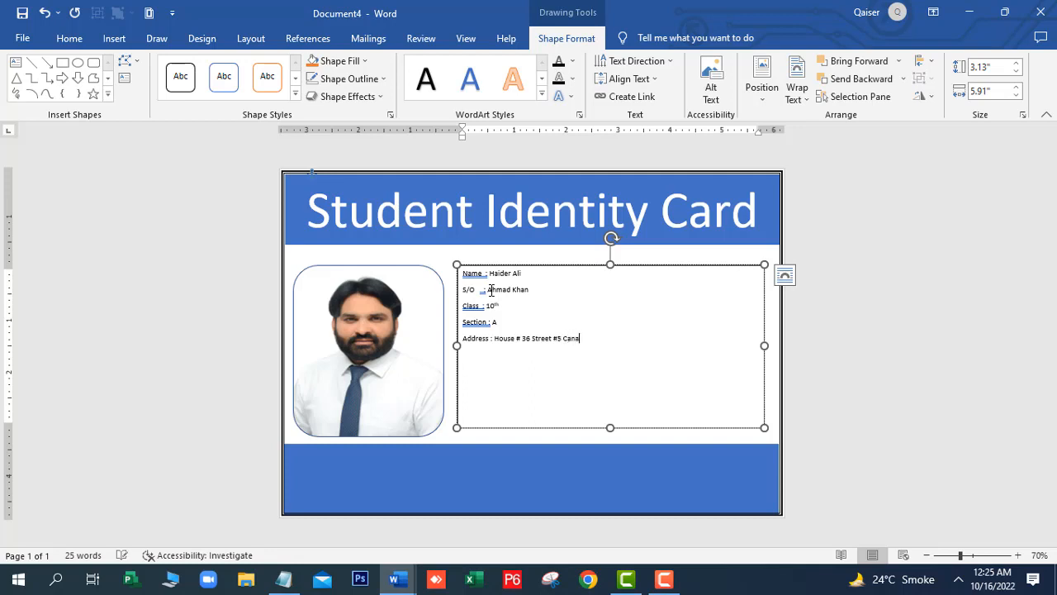
key(Return)
Grow all the details text to 22 pt and make it bold
drag(531, 362, 447, 263)
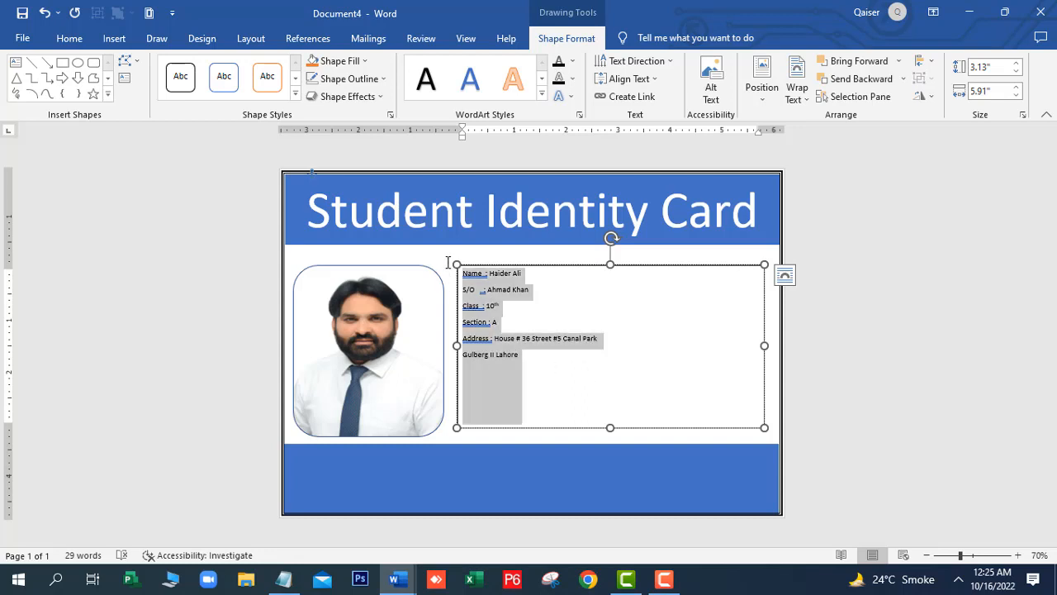
click(71, 38)
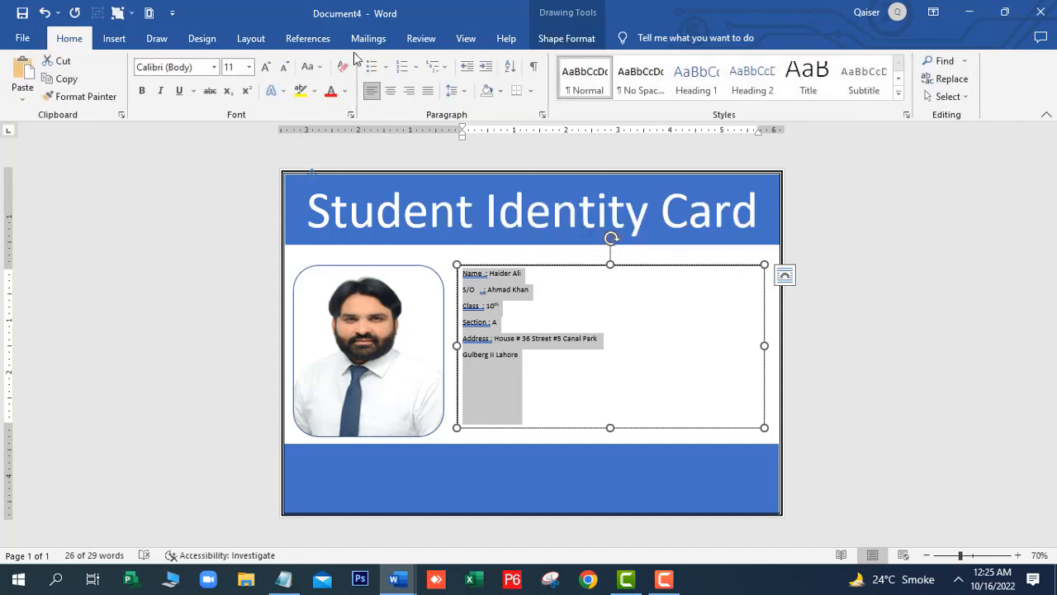
click(264, 69)
click(265, 69)
click(265, 69)
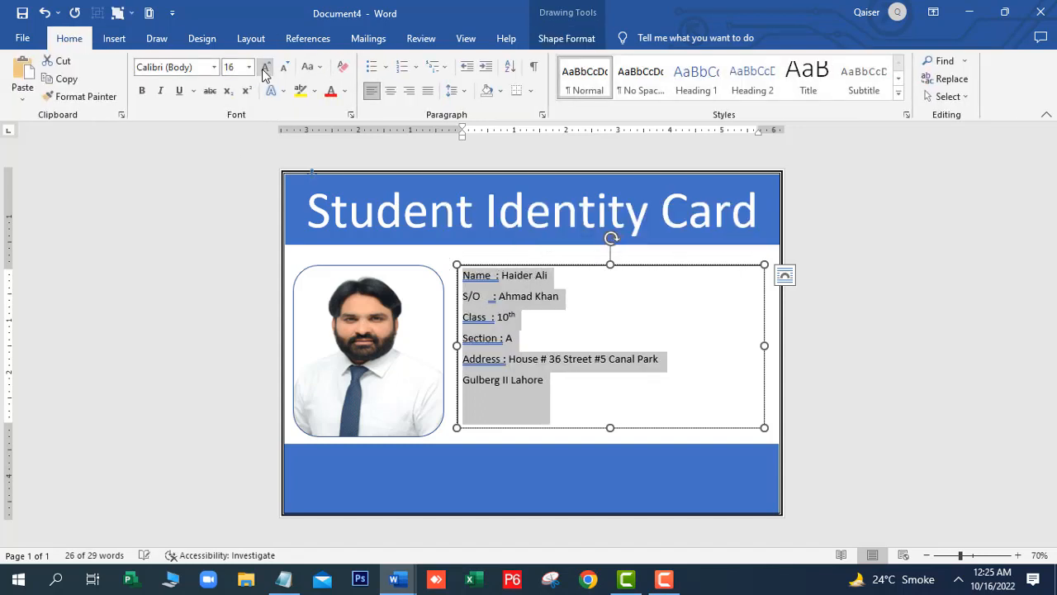
click(264, 70)
click(264, 70)
click(264, 69)
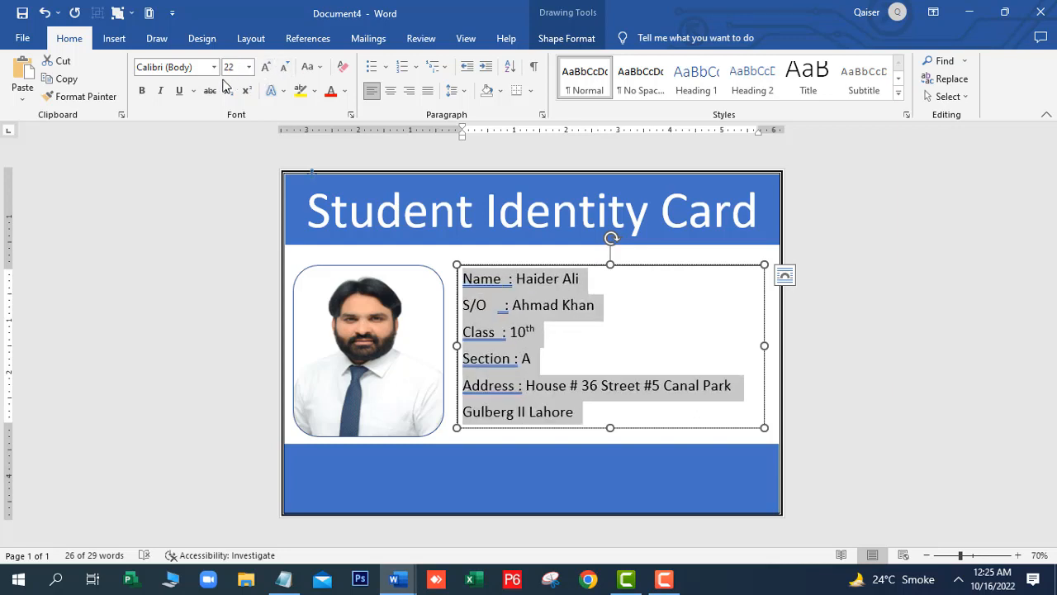
click(142, 91)
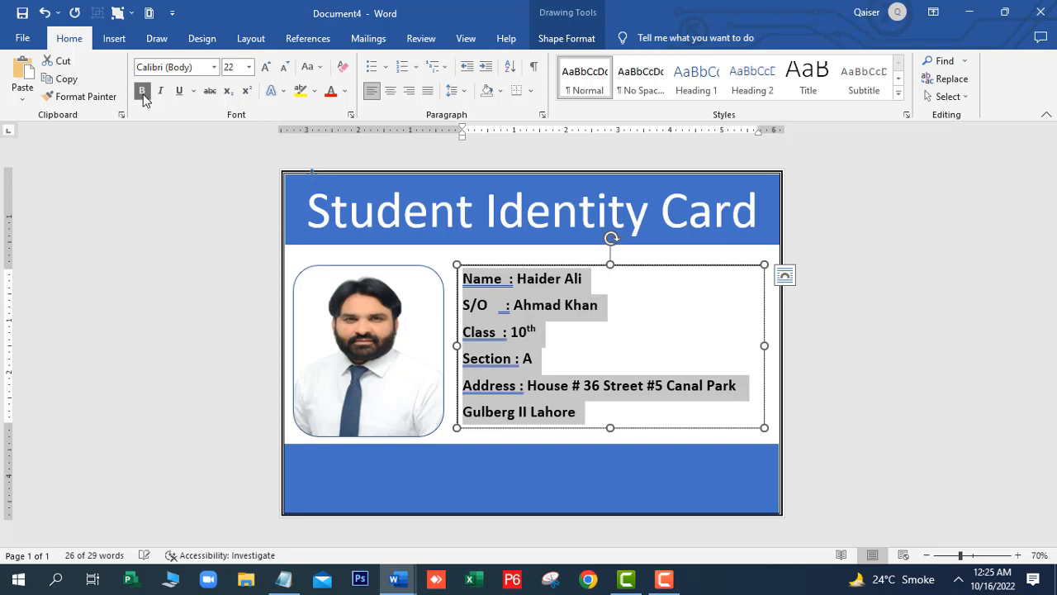
Select the Name label in the details box
click(560, 335)
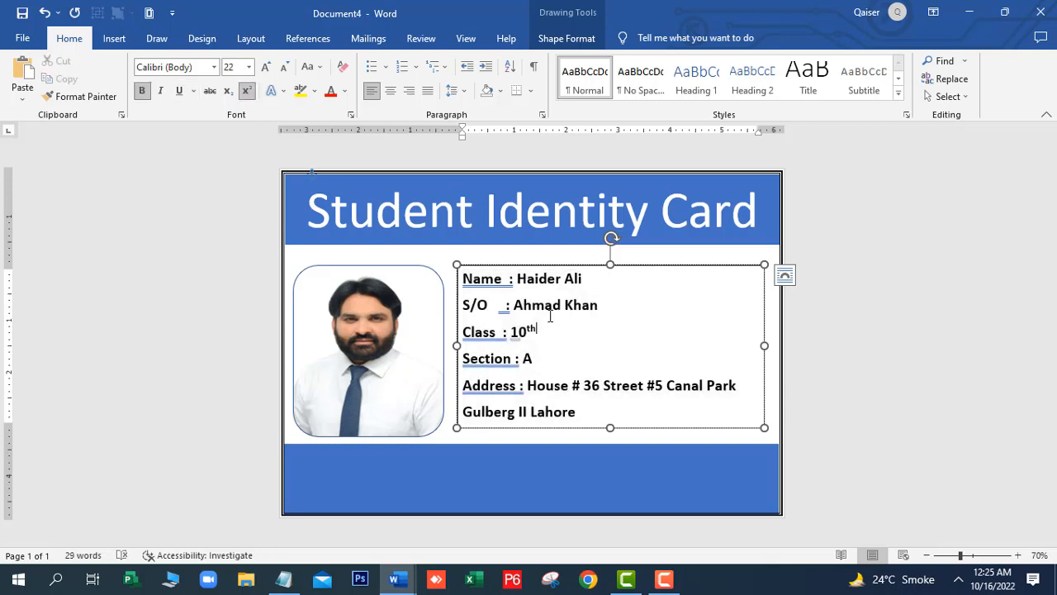
click(506, 283)
click(657, 361)
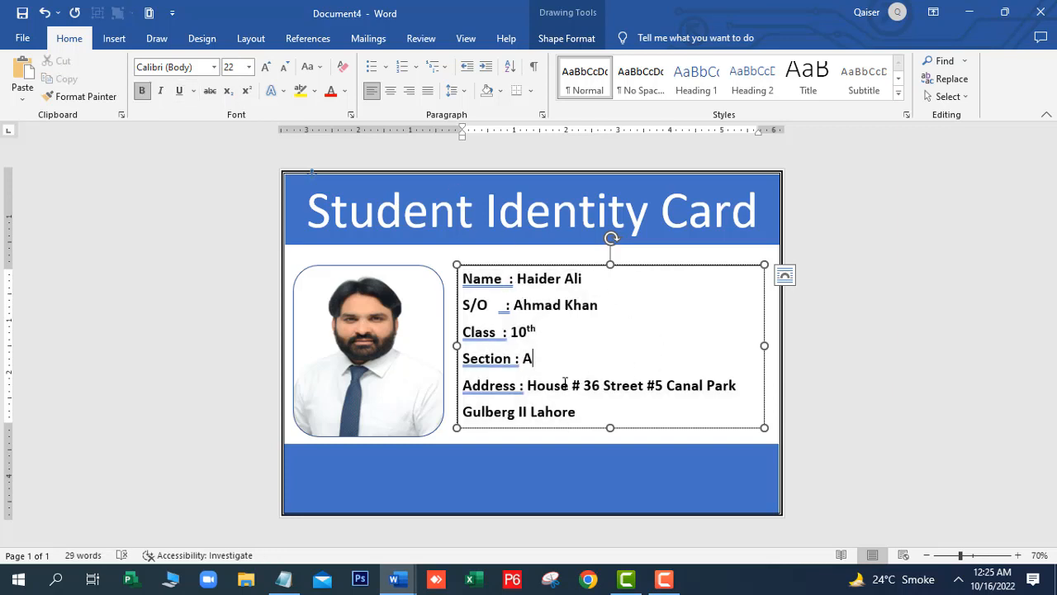
click(595, 417)
drag(507, 279, 461, 279)
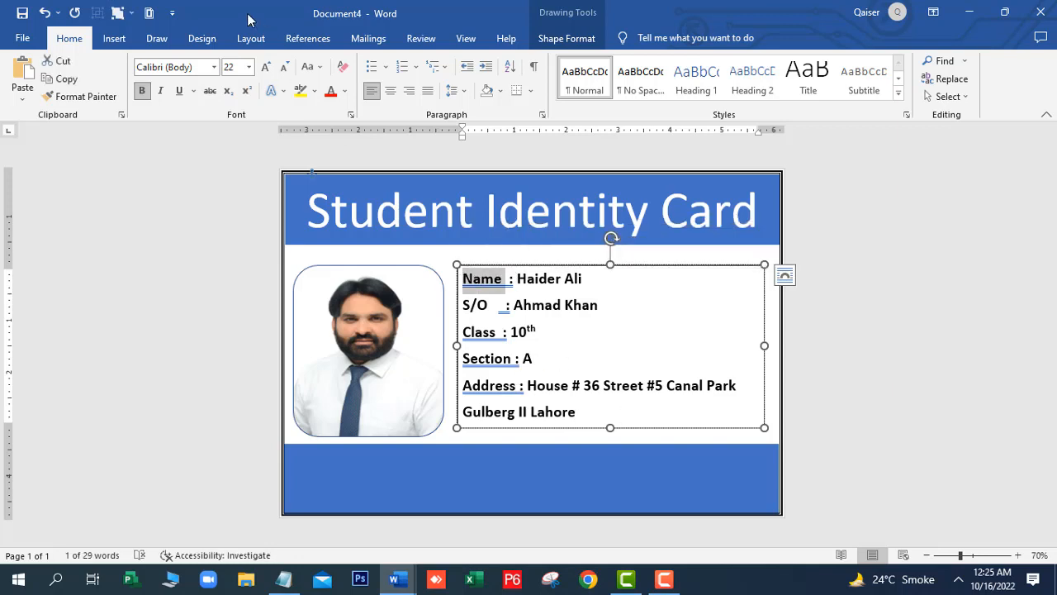
Colour the Name, S/O, Class, Section and Address labels blue
click(347, 92)
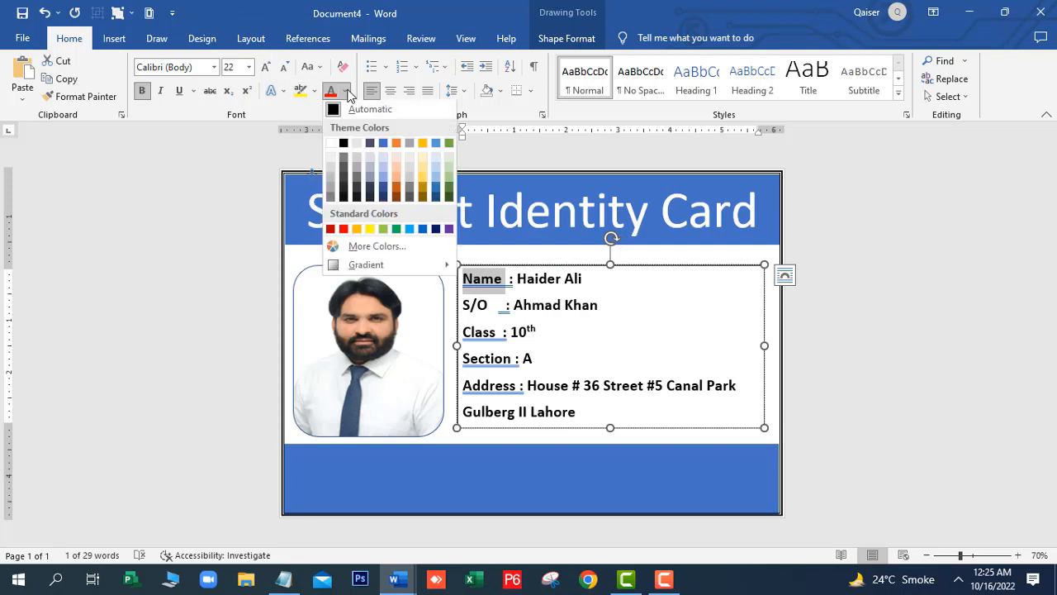
click(421, 230)
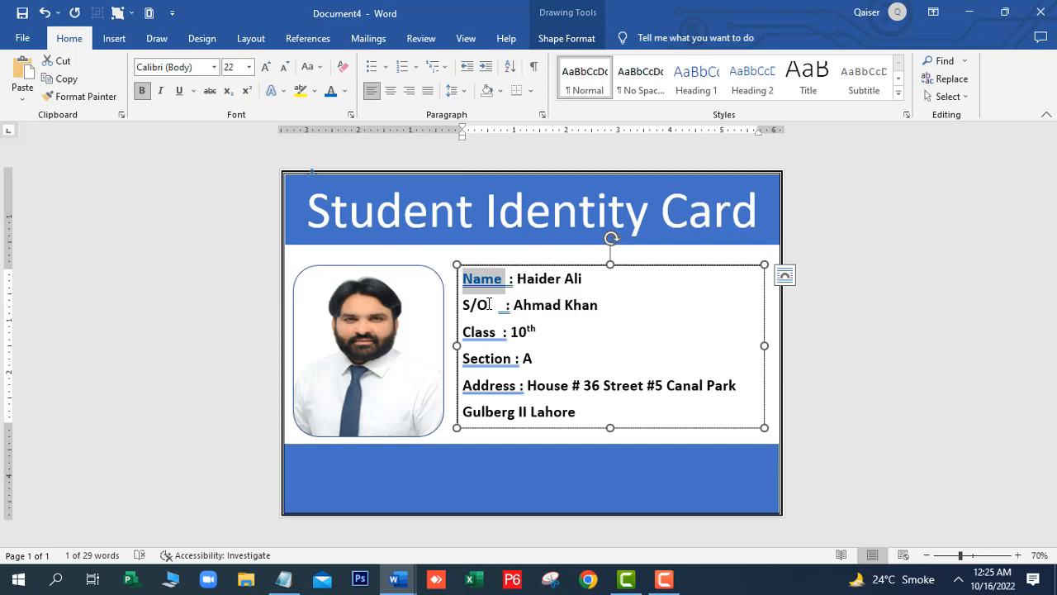
drag(505, 305, 463, 304)
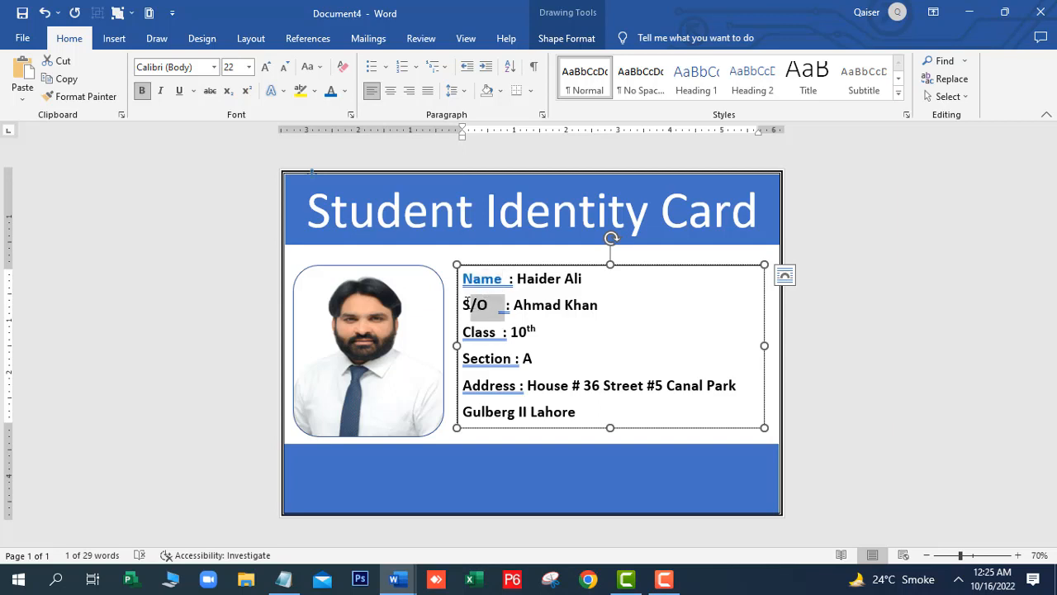
click(331, 91)
drag(500, 331, 462, 331)
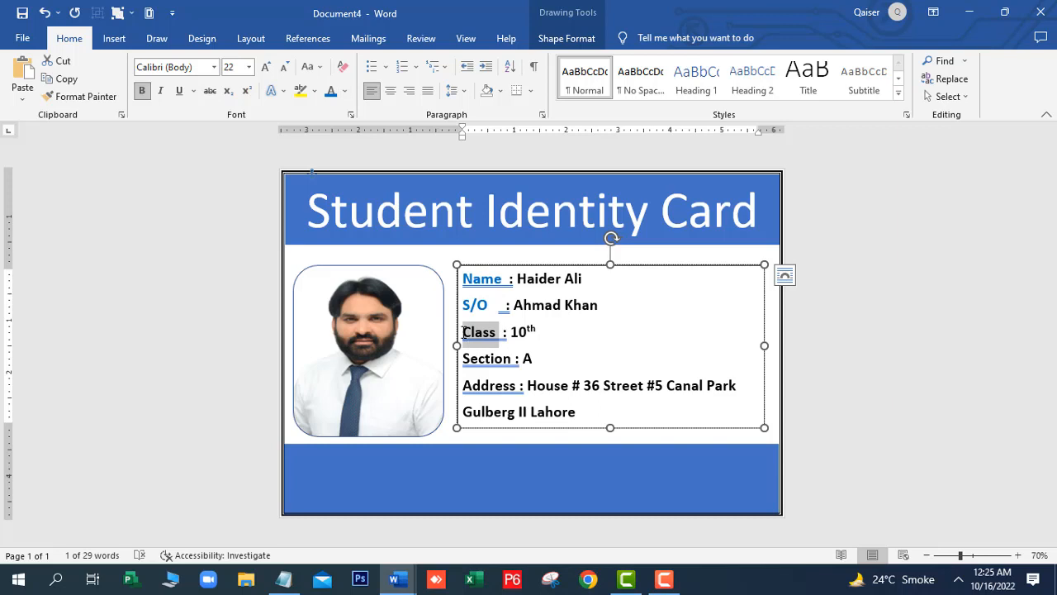
click(330, 90)
drag(514, 358, 463, 359)
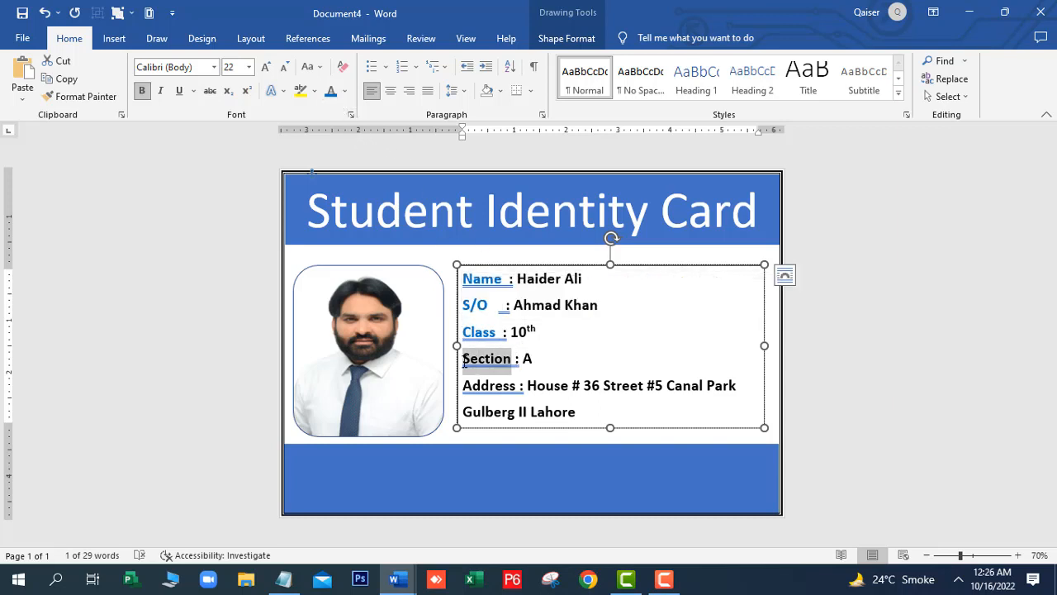
click(331, 91)
drag(518, 384, 462, 386)
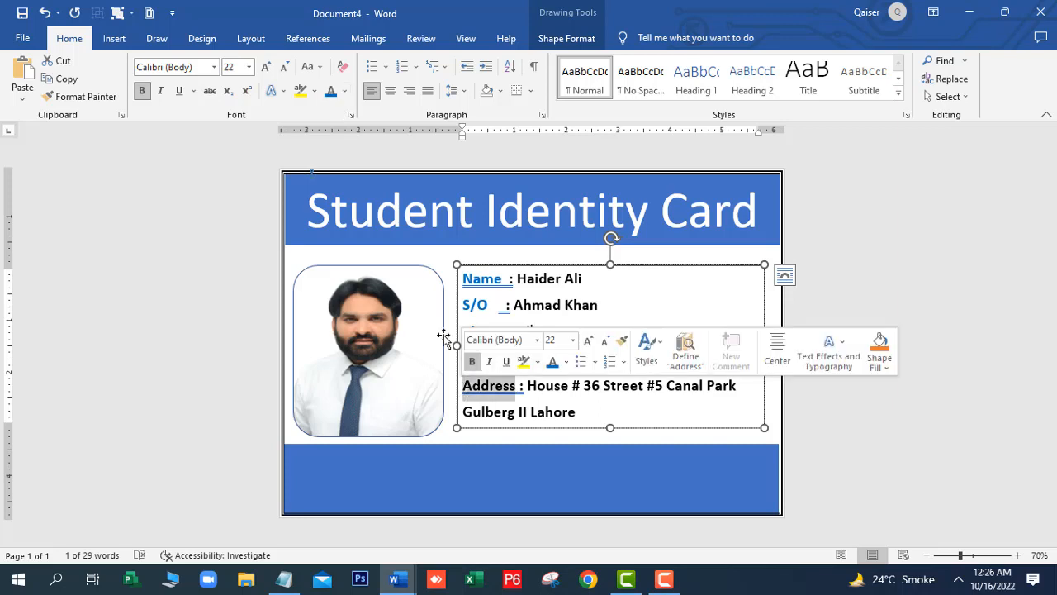
click(331, 91)
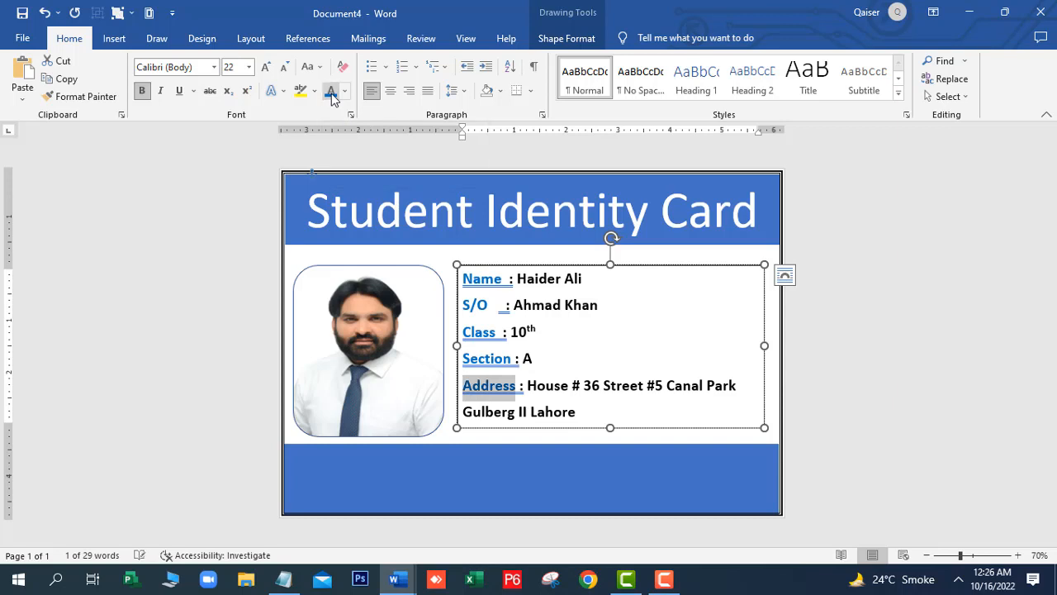
Select the whole student details text box
click(590, 416)
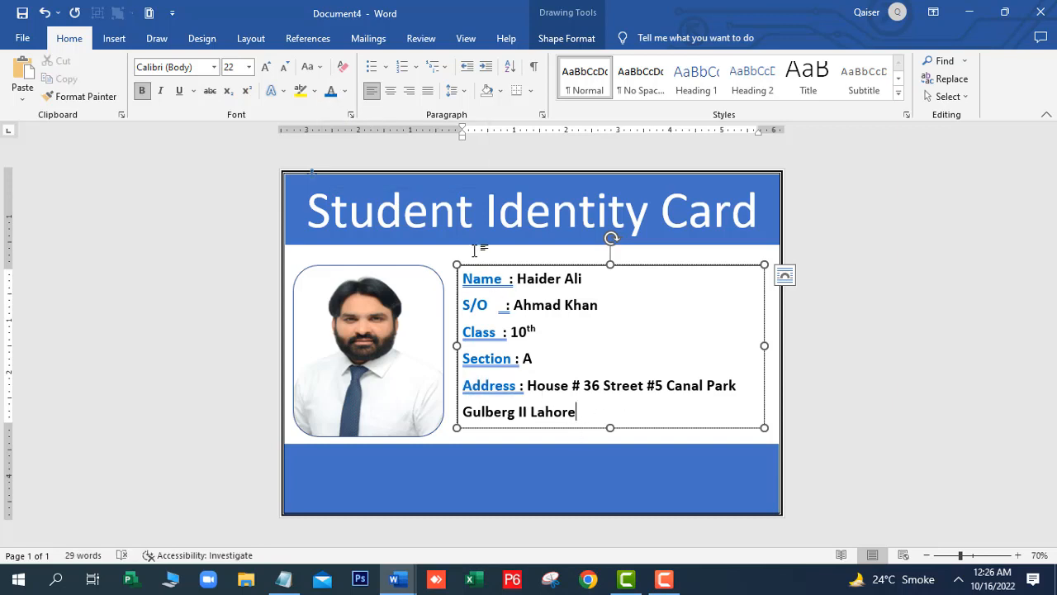
click(503, 276)
click(518, 265)
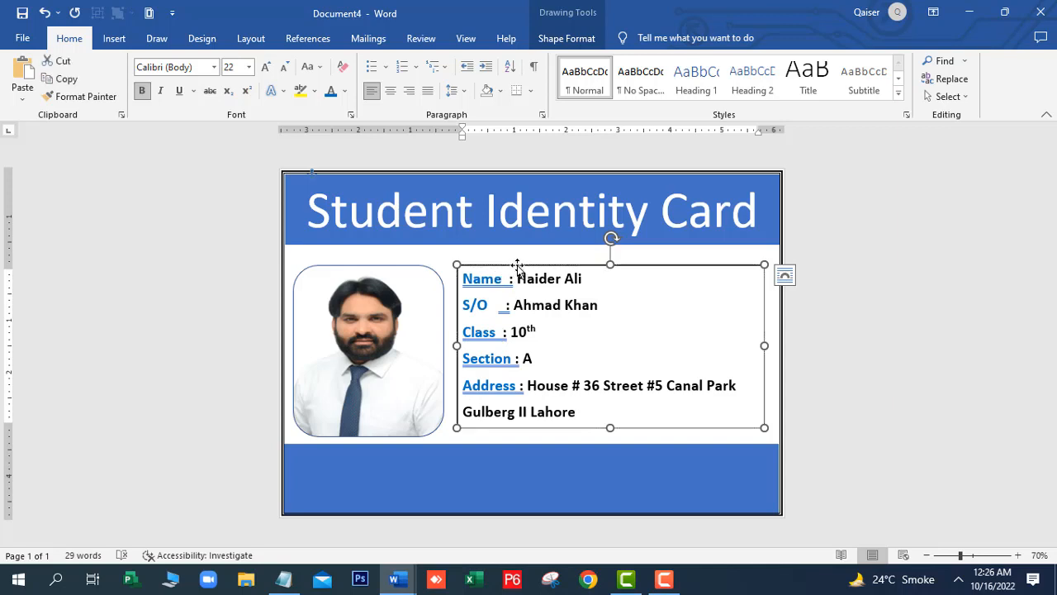
Set the details text box's Shape Outline to No Outline
click(555, 42)
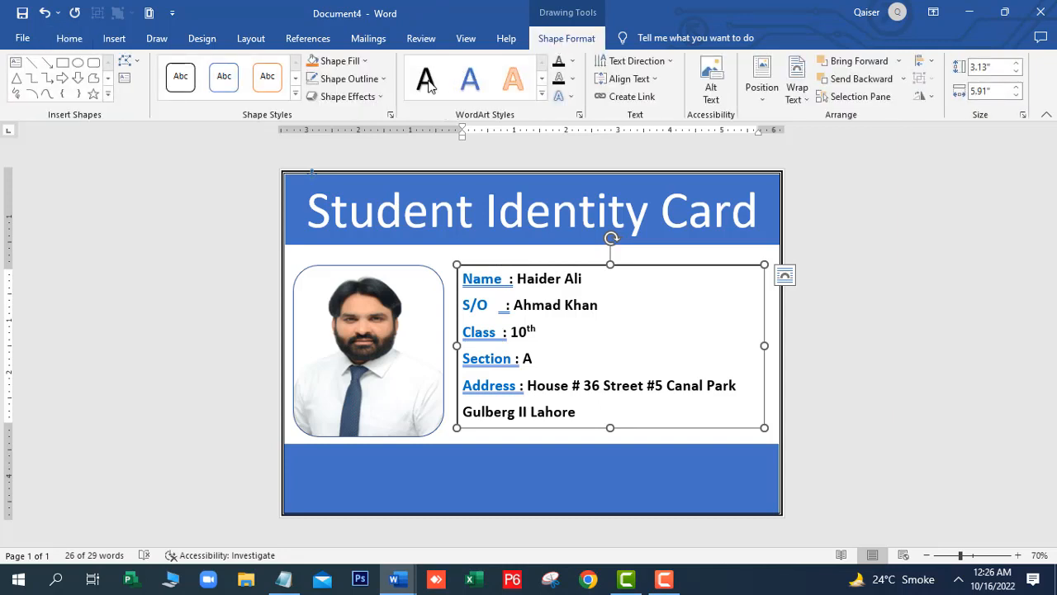
click(384, 79)
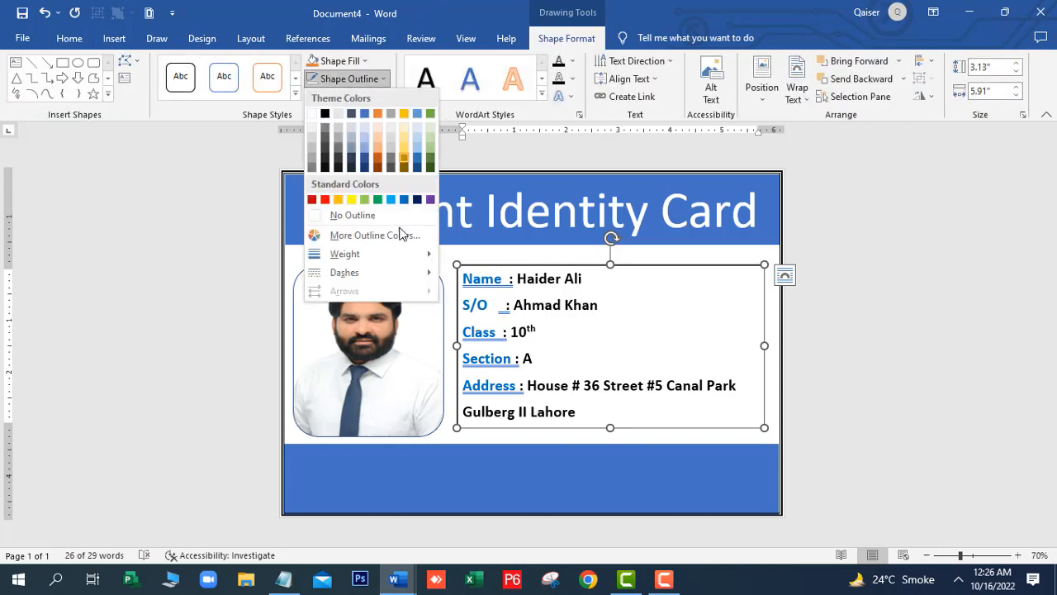
click(371, 222)
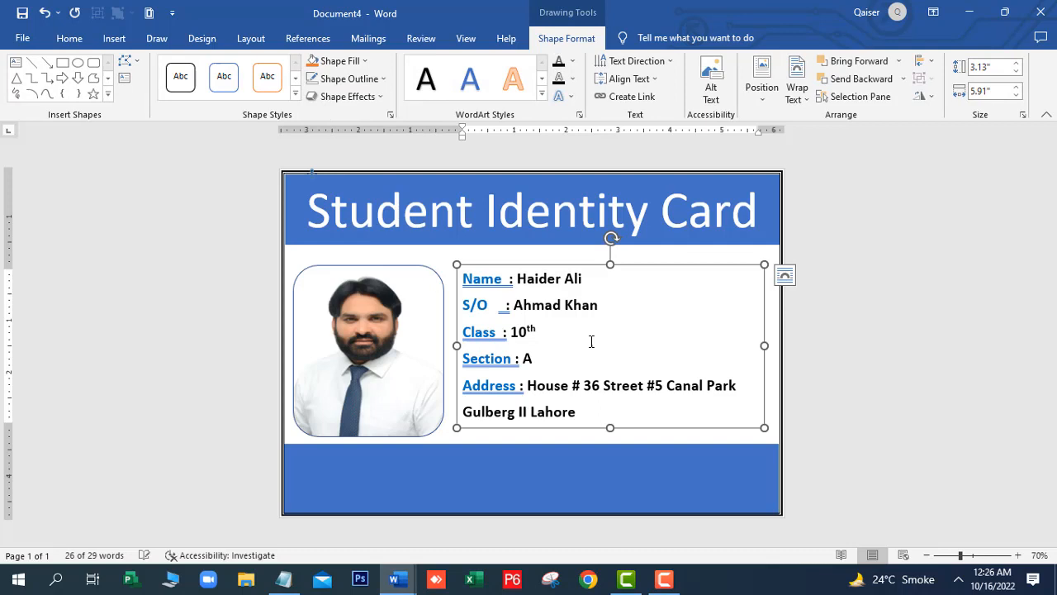
click(524, 440)
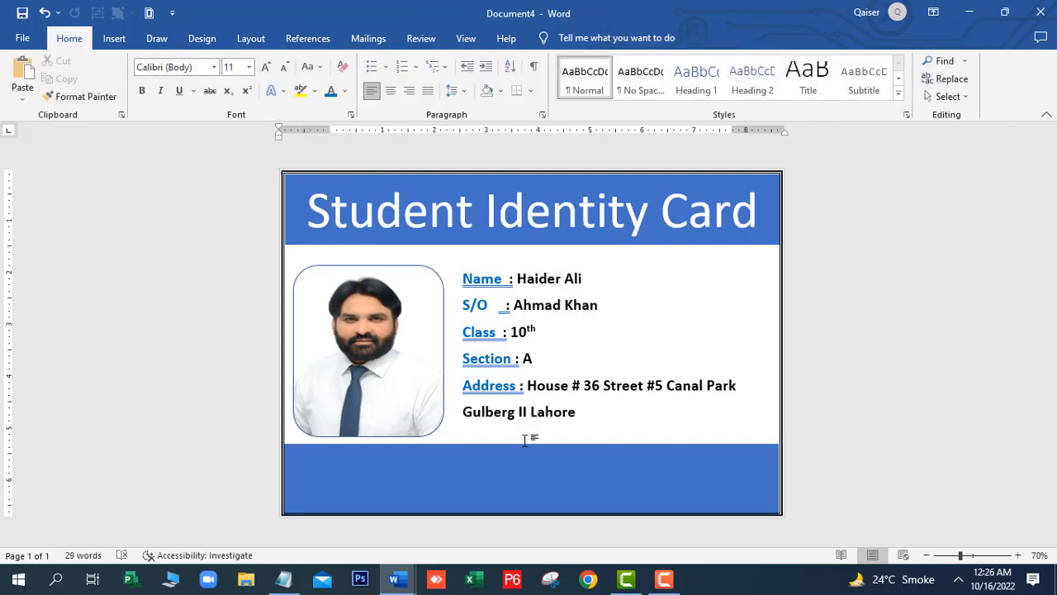
click(359, 477)
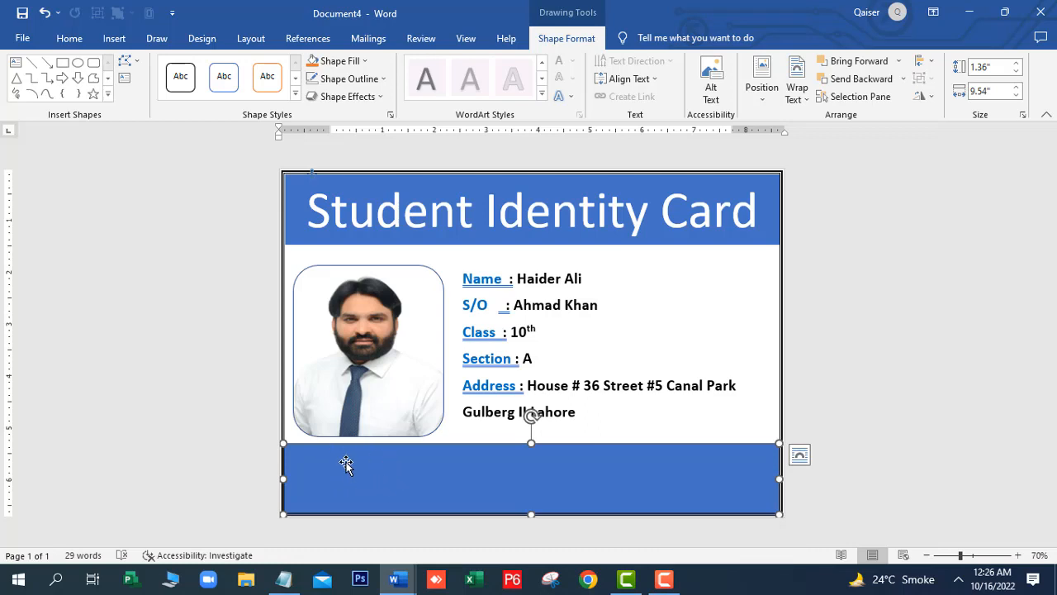
Insert the icbt picture from the Downloads sending folder onto the card
click(634, 275)
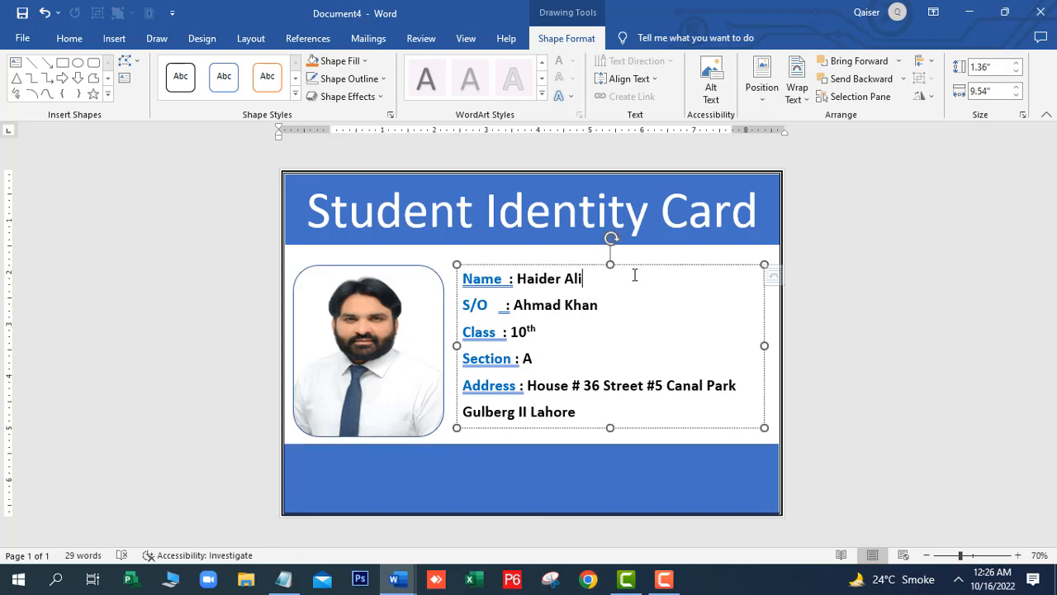
click(438, 258)
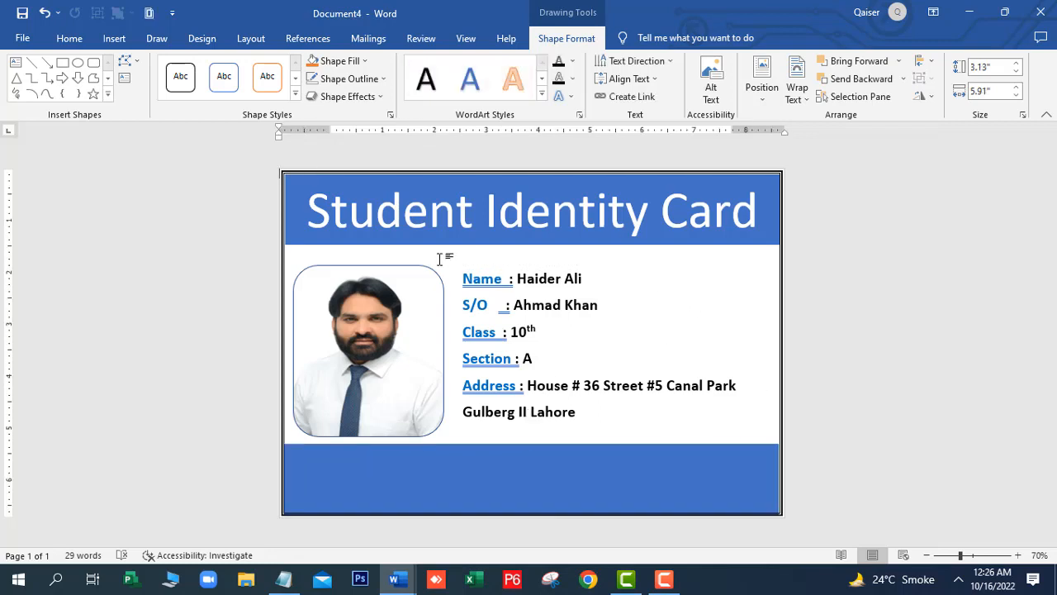
click(115, 38)
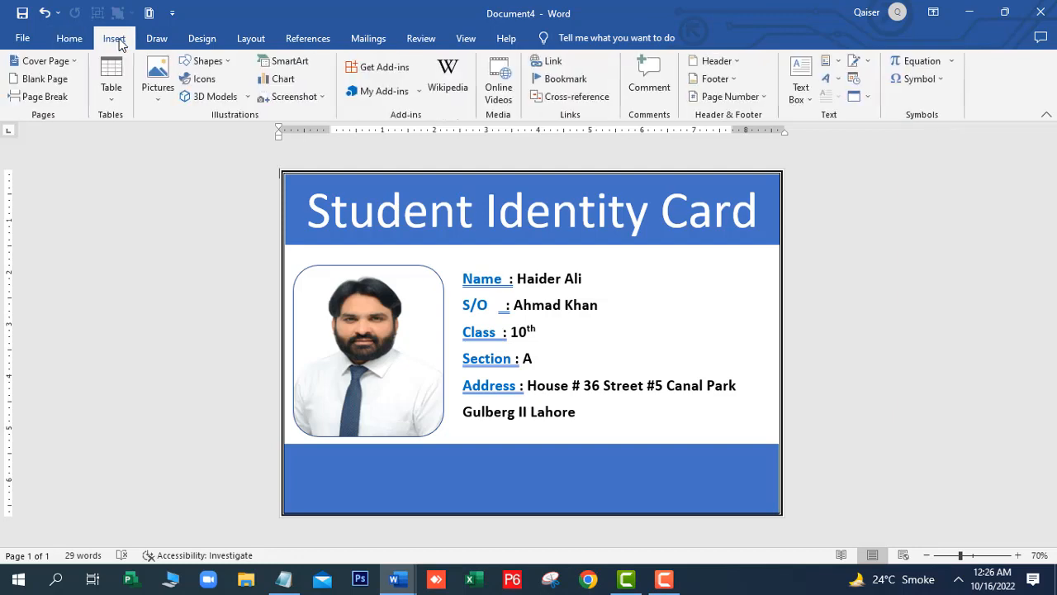
click(160, 103)
click(173, 137)
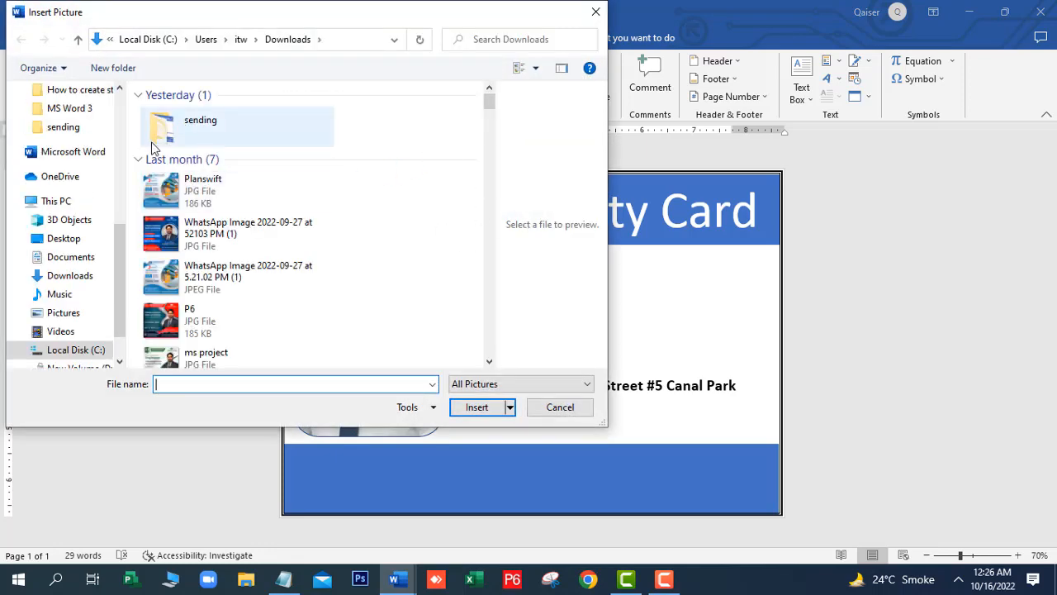
click(93, 279)
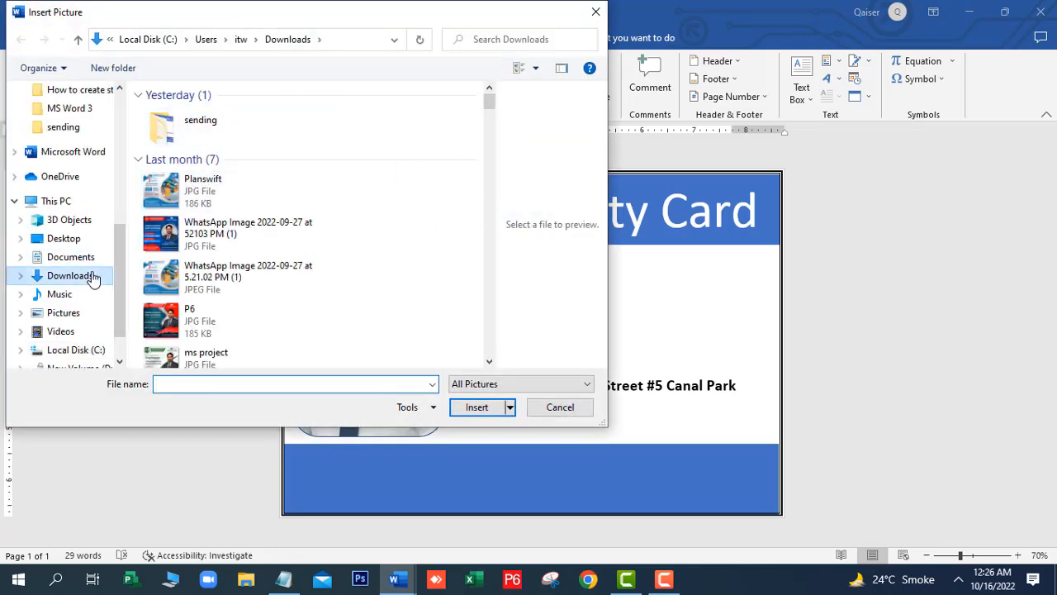
double_click(189, 144)
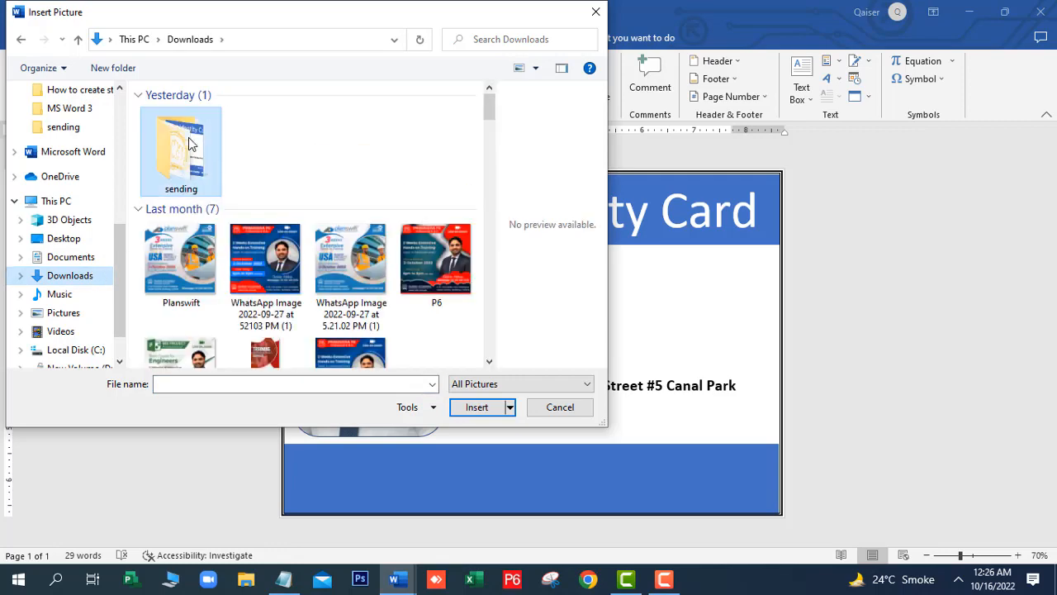
double_click(188, 144)
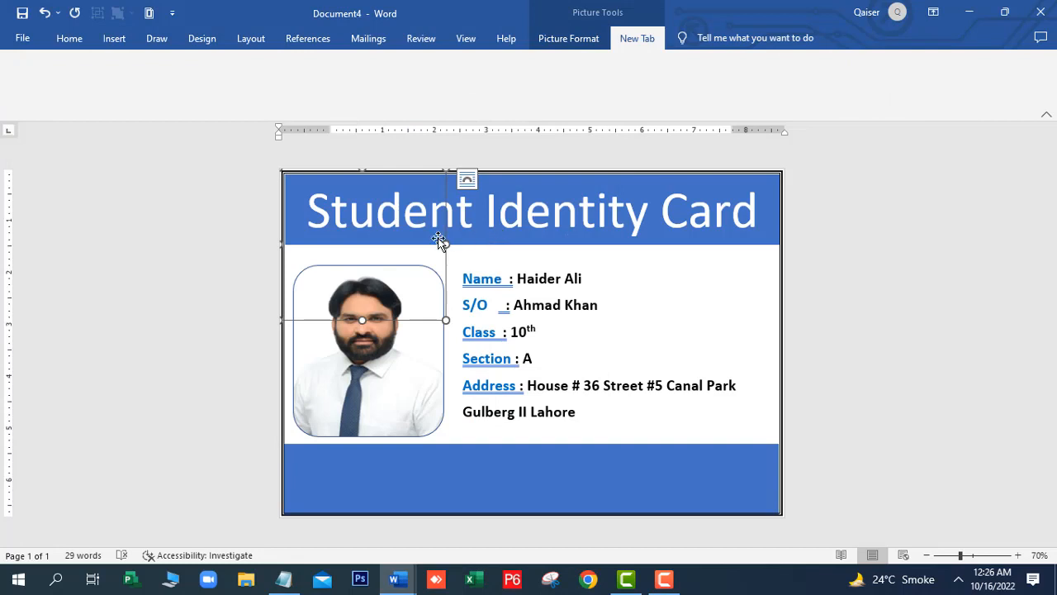
Click through the title banner, photo and details box to check each element
click(382, 215)
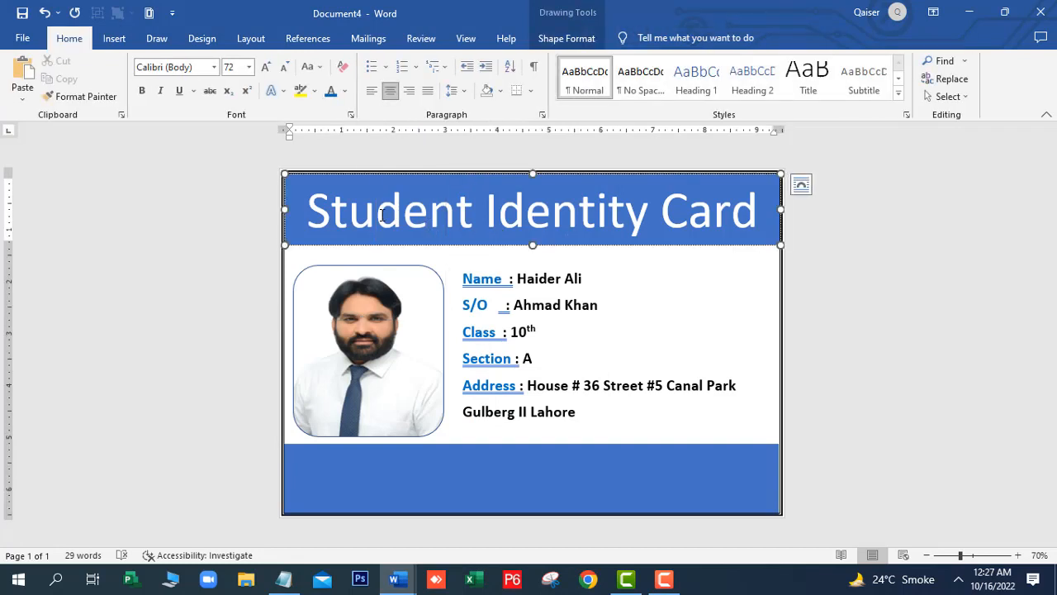
click(617, 293)
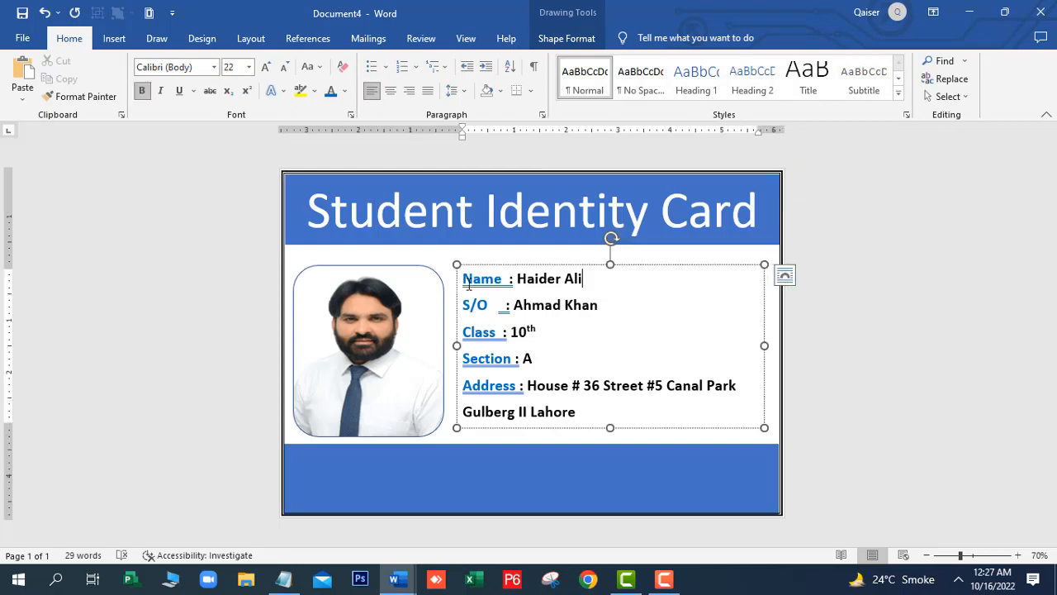
click(379, 217)
click(374, 320)
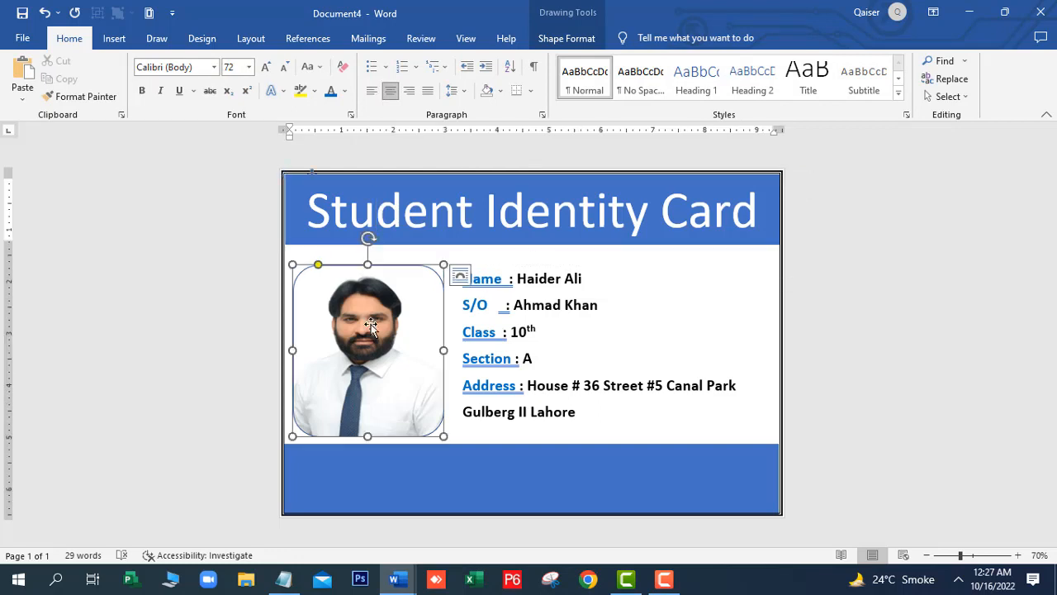
click(594, 319)
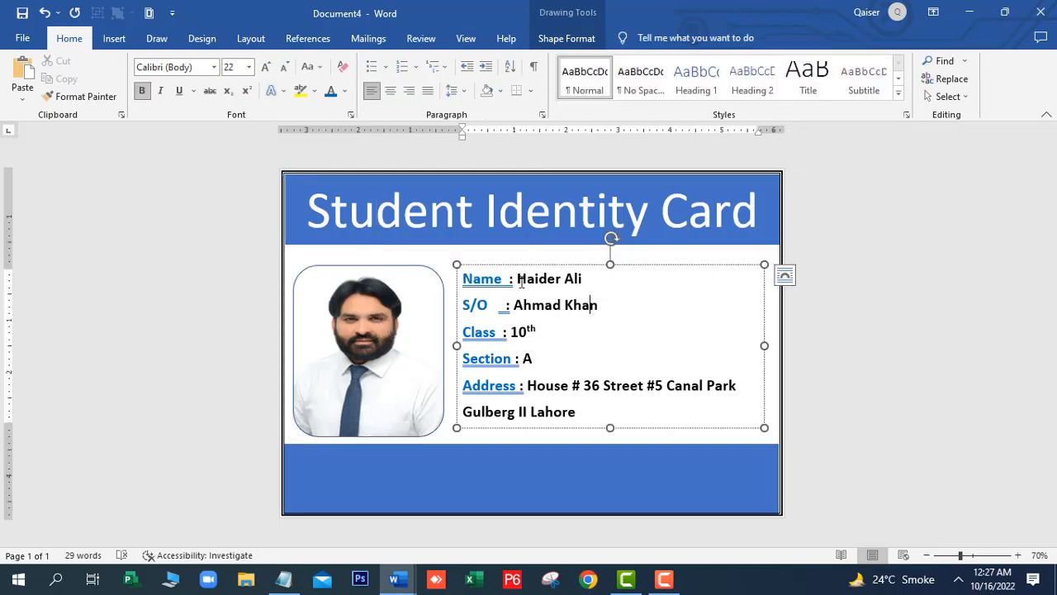
click(444, 252)
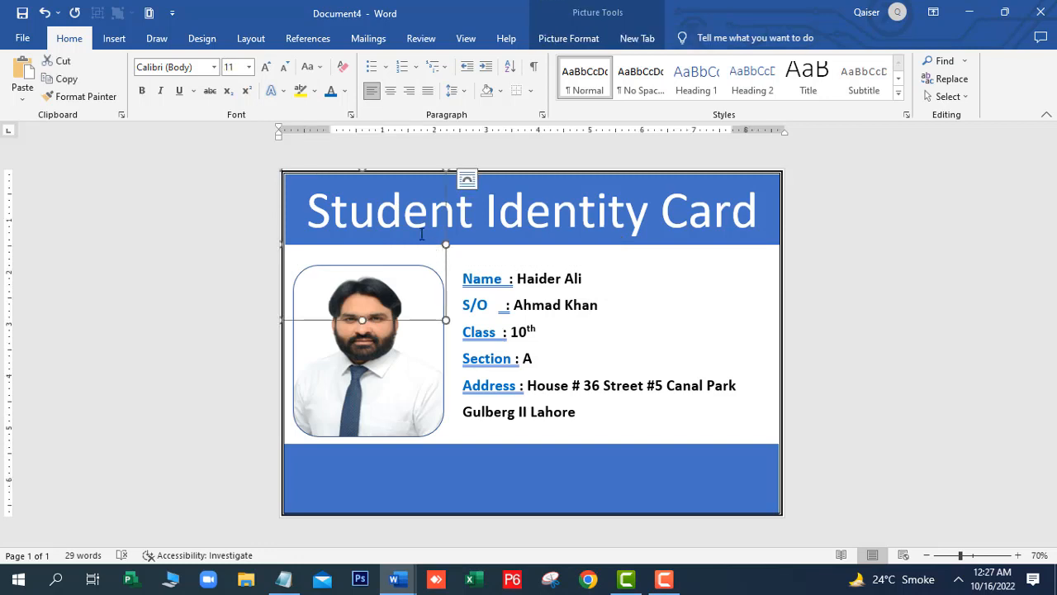
drag(421, 233, 455, 234)
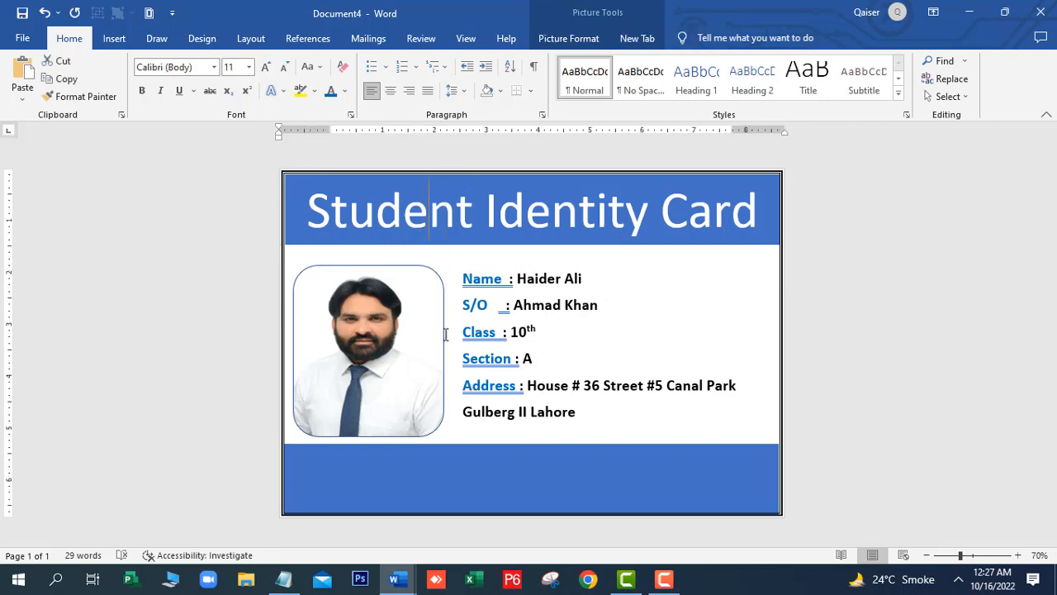
click(362, 226)
double_click(362, 227)
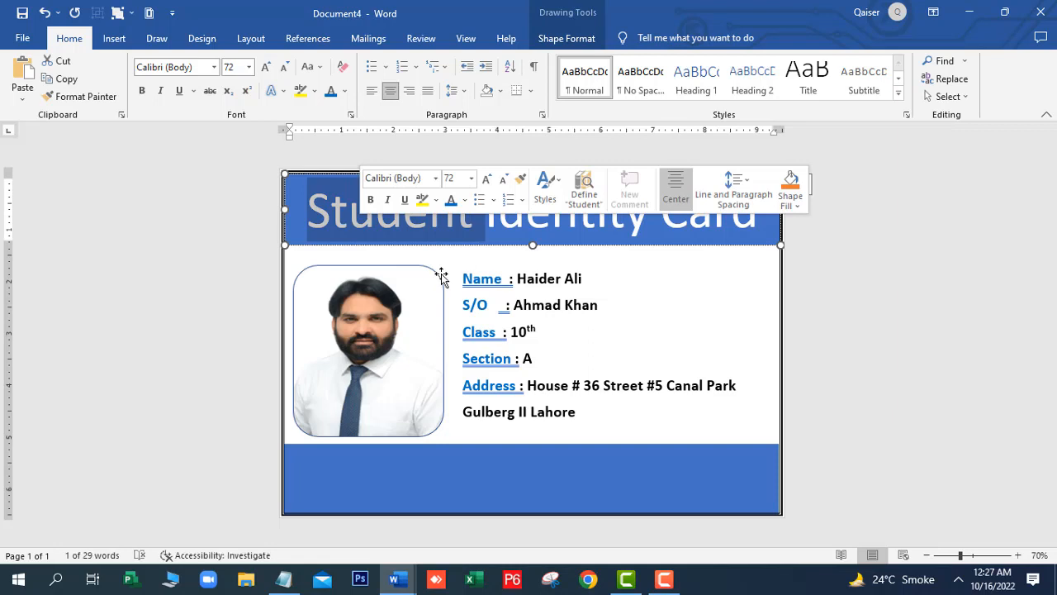
click(438, 266)
click(430, 245)
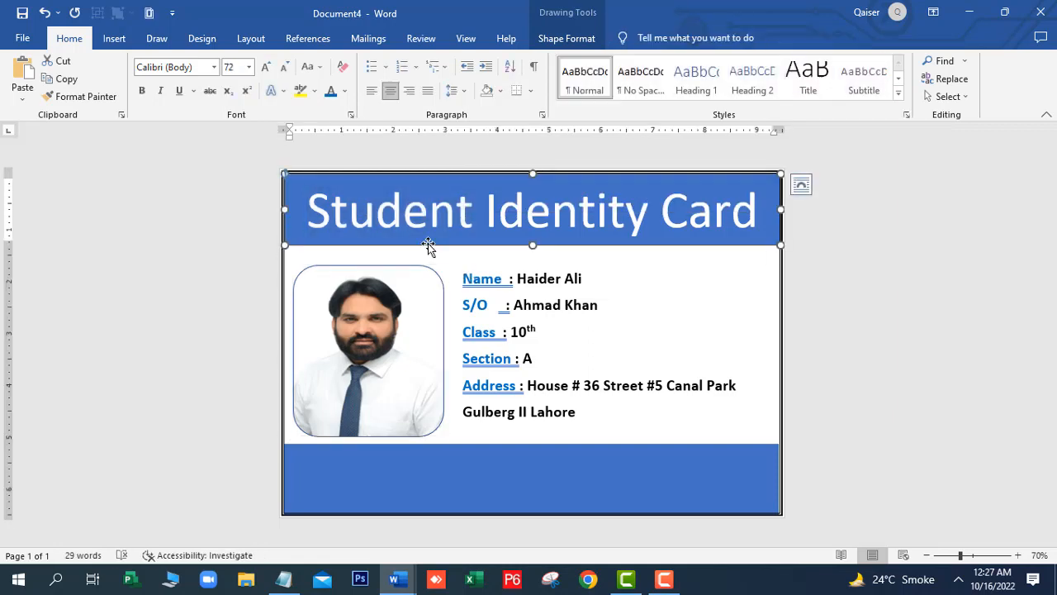
Drag the inserted icbt picture to a new spot on the card, then deselect it
click(433, 261)
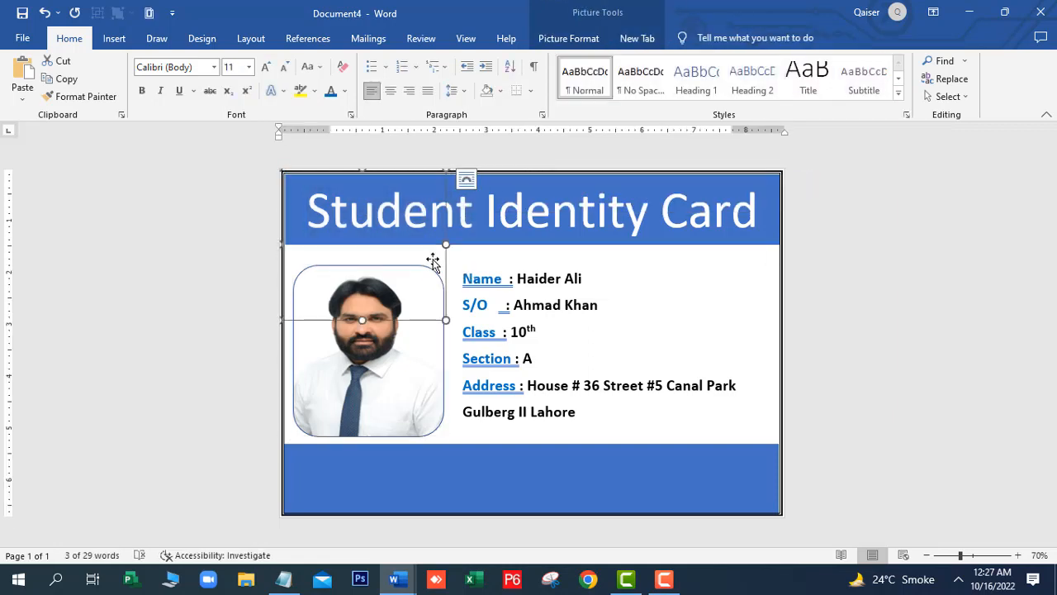
drag(433, 261, 377, 476)
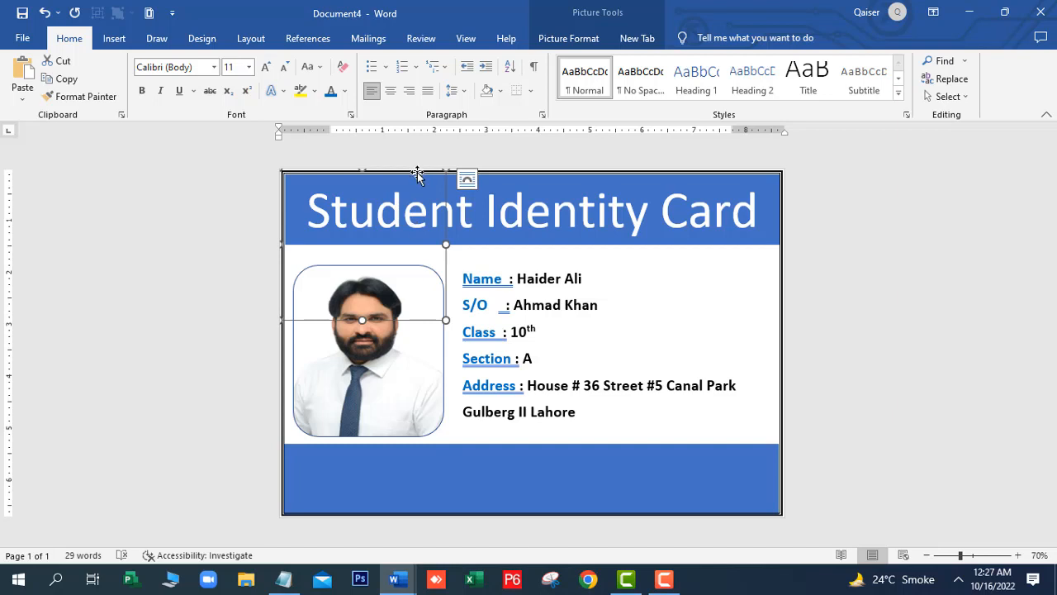
drag(418, 172, 399, 483)
click(399, 483)
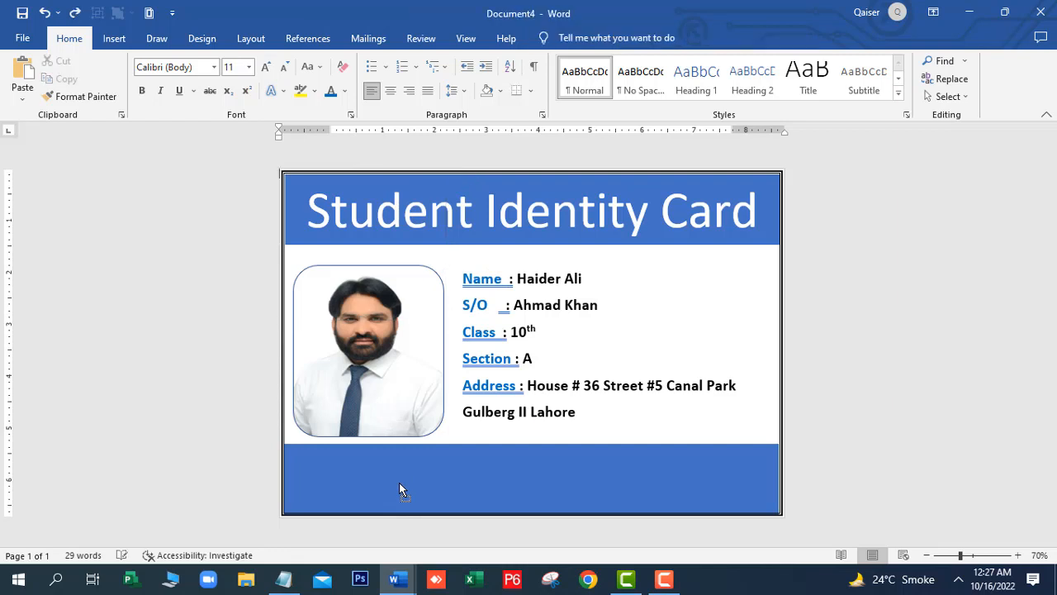
click(612, 323)
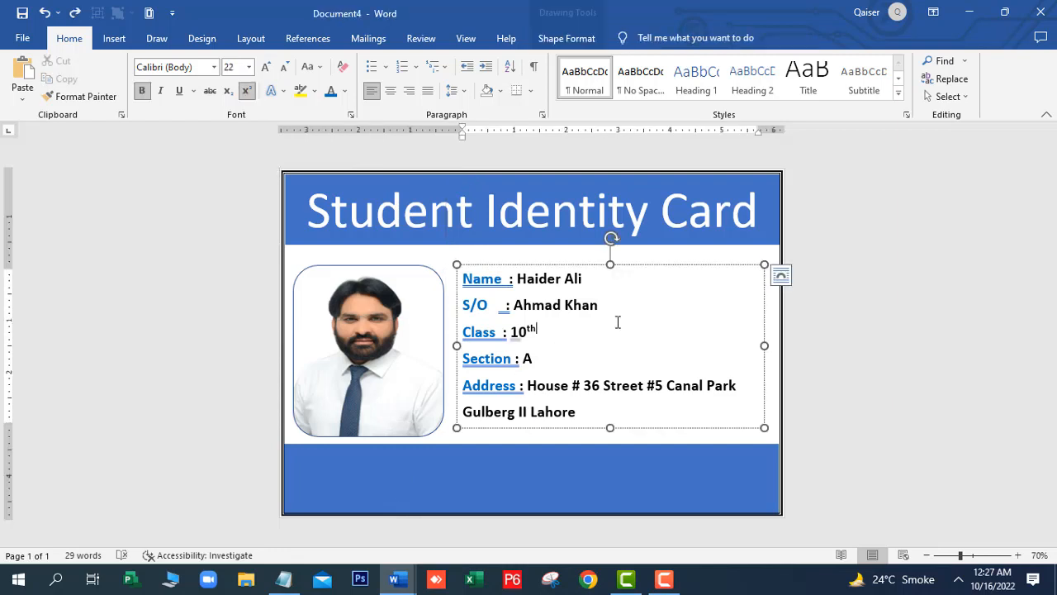
click(443, 484)
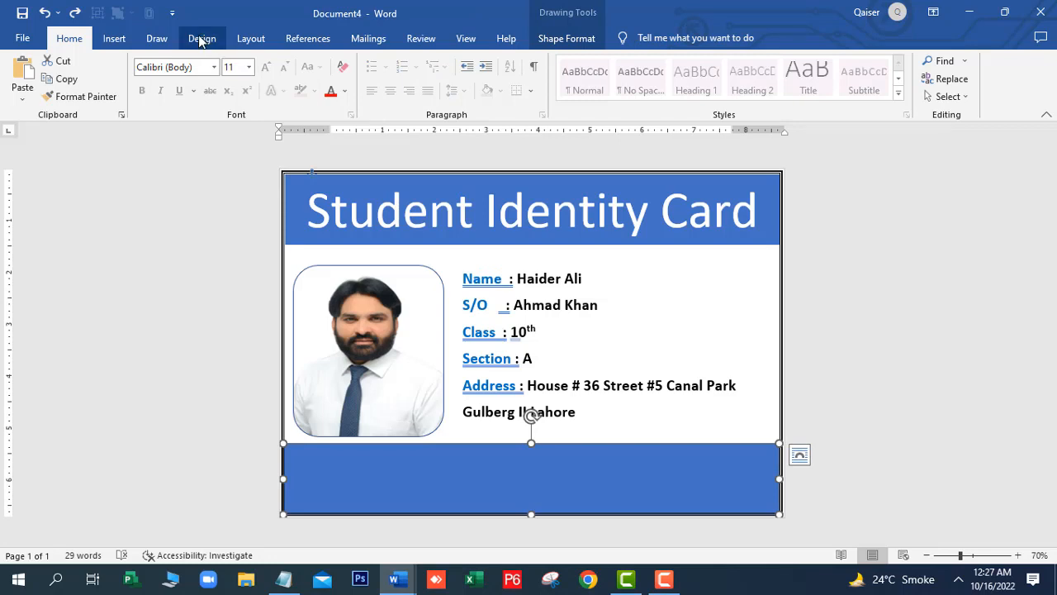
click(443, 257)
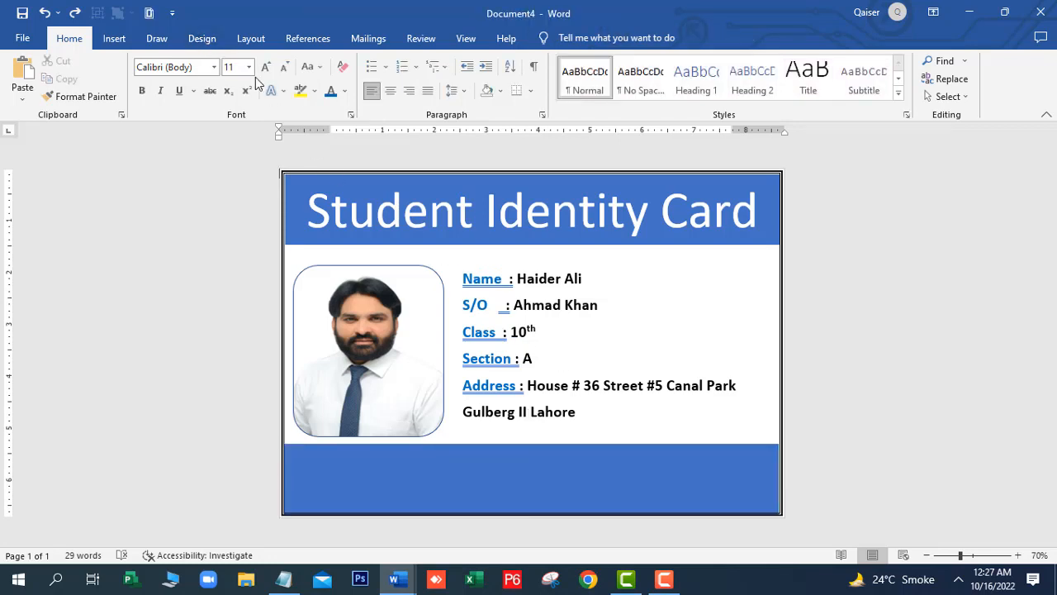
click(116, 39)
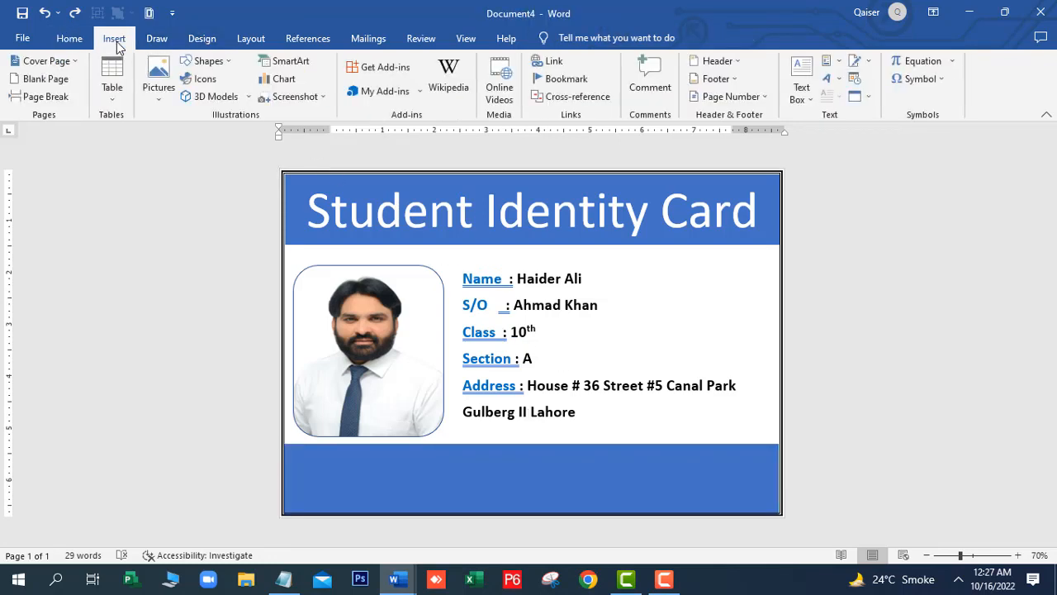
Insert the icbt logo from this device and recolour it in a light blue wash
click(163, 102)
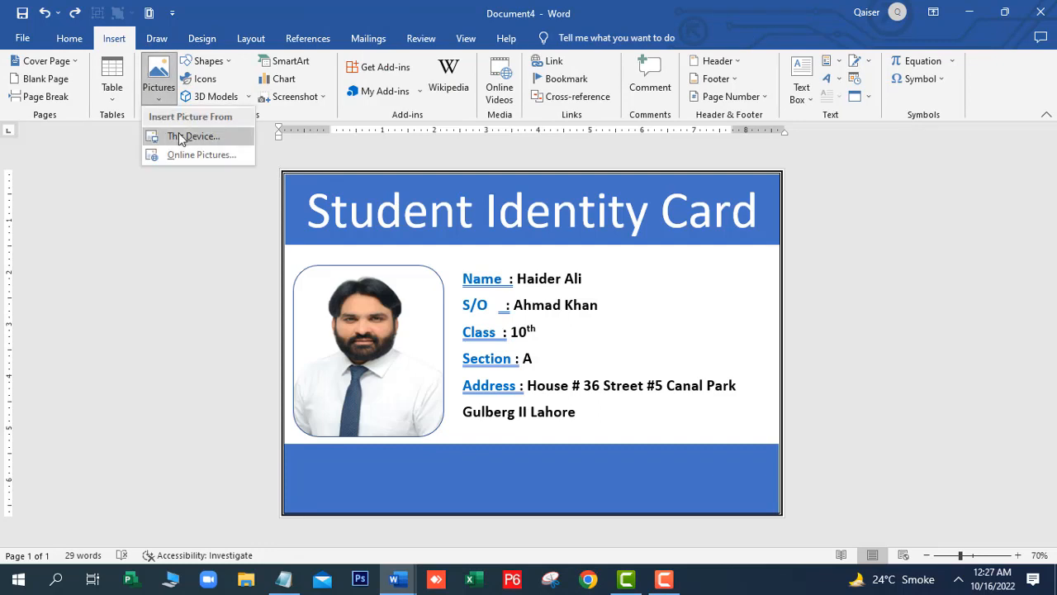
click(180, 136)
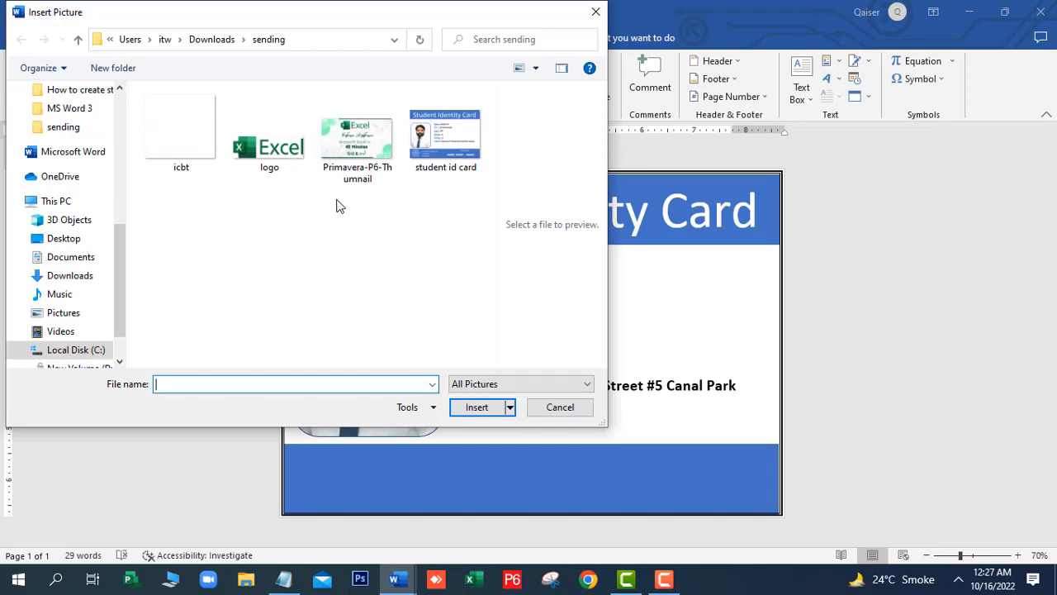
click(186, 145)
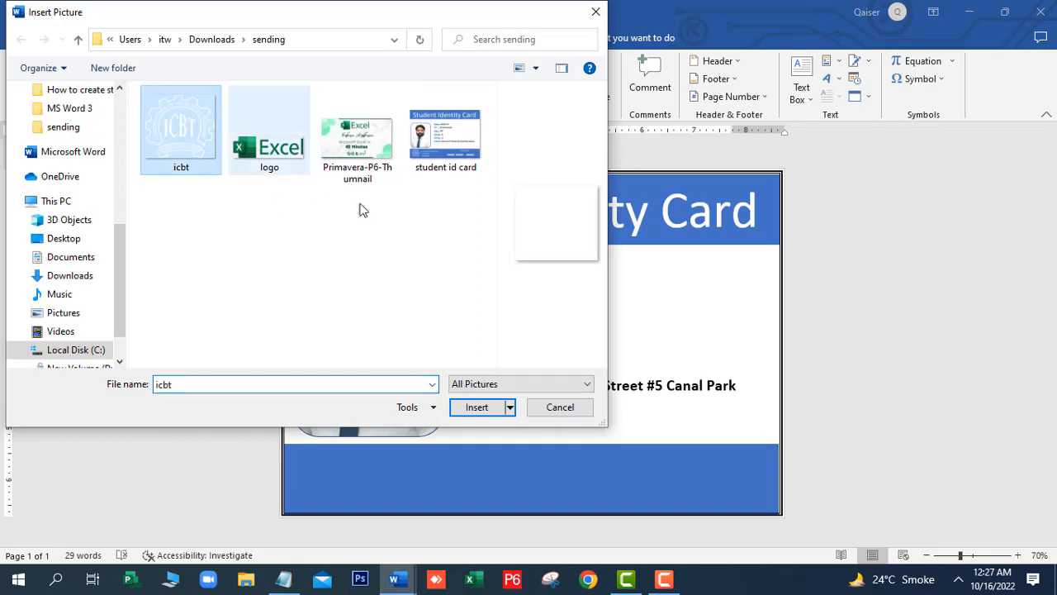
click(478, 408)
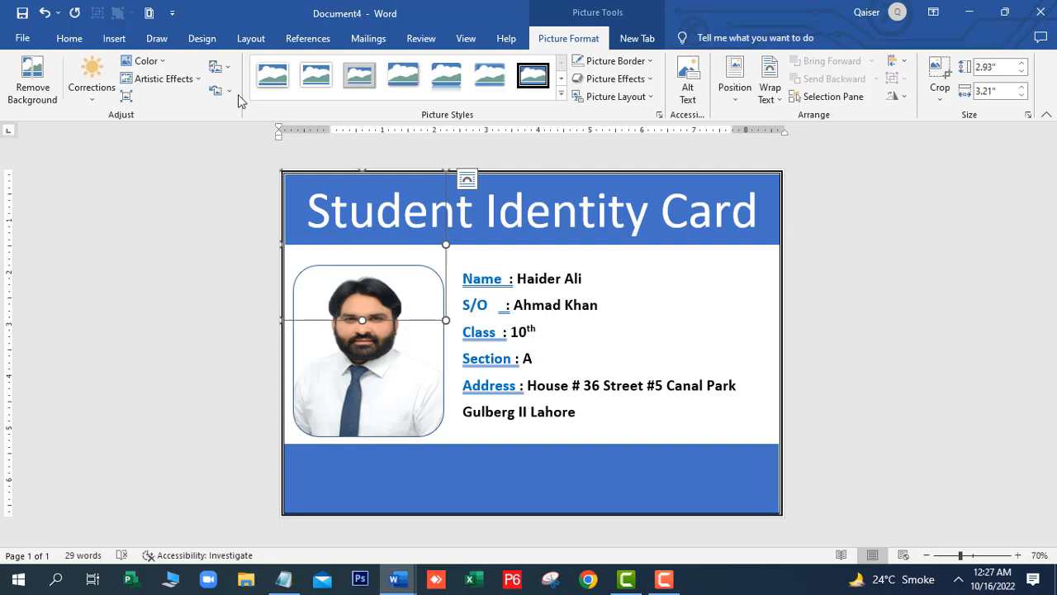
click(163, 62)
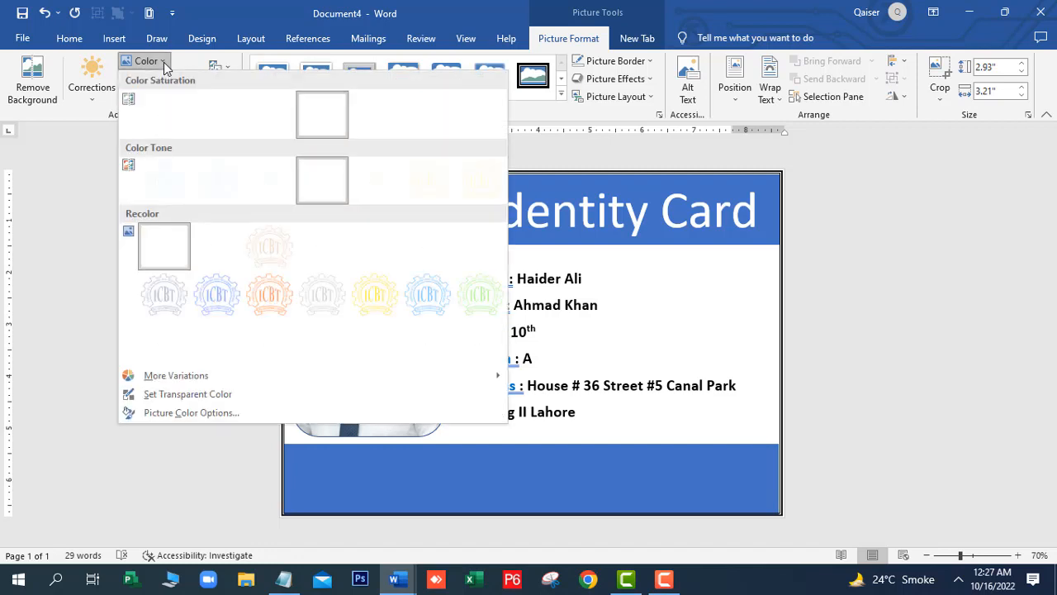
click(230, 297)
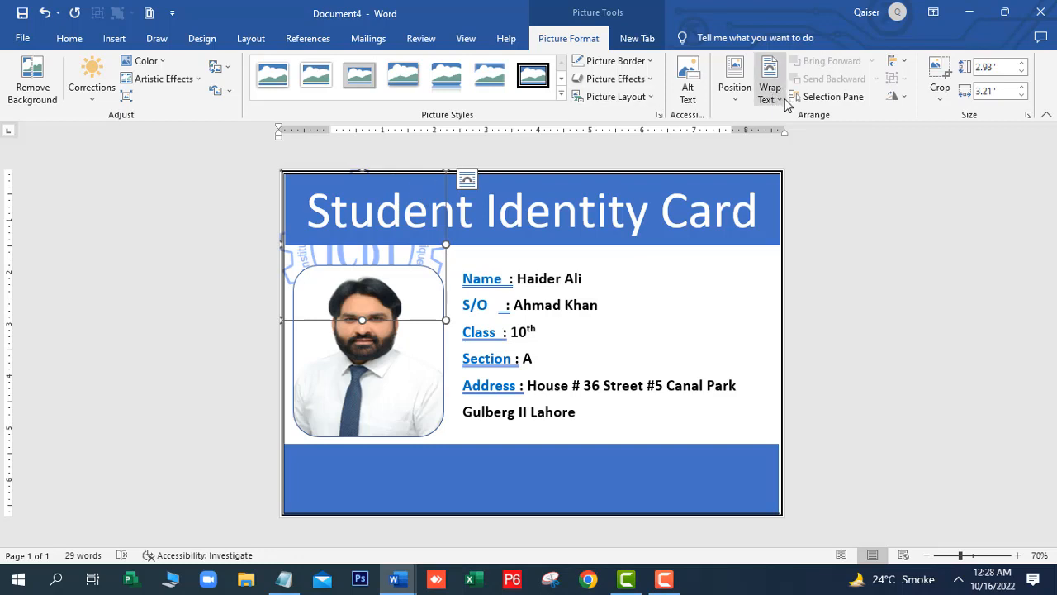
Set the ICBT logo to In Front of Text, move it to the bottom-left and shrink it
click(785, 100)
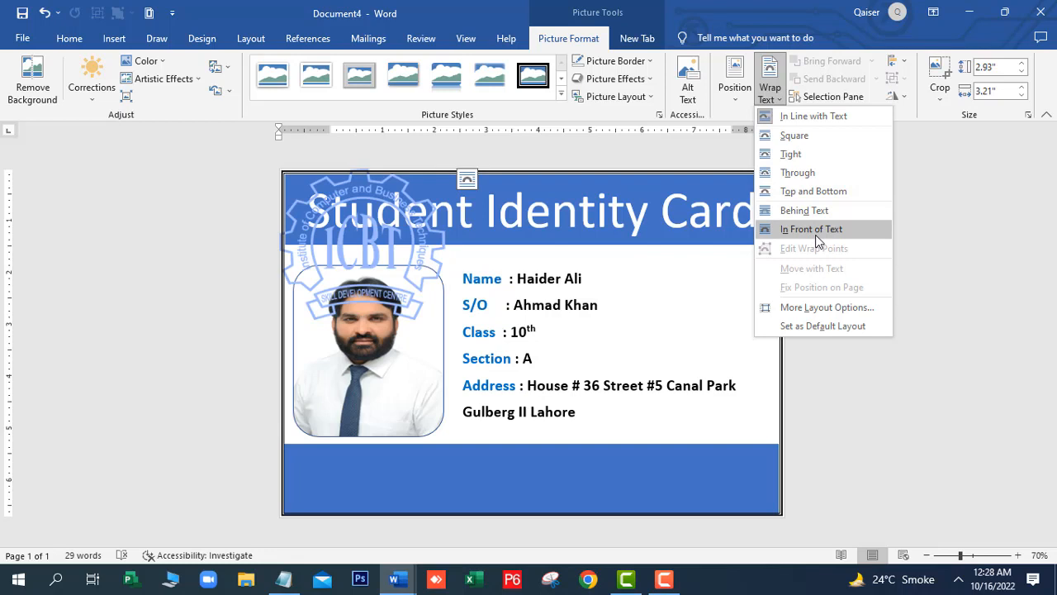
click(816, 236)
drag(400, 234, 425, 416)
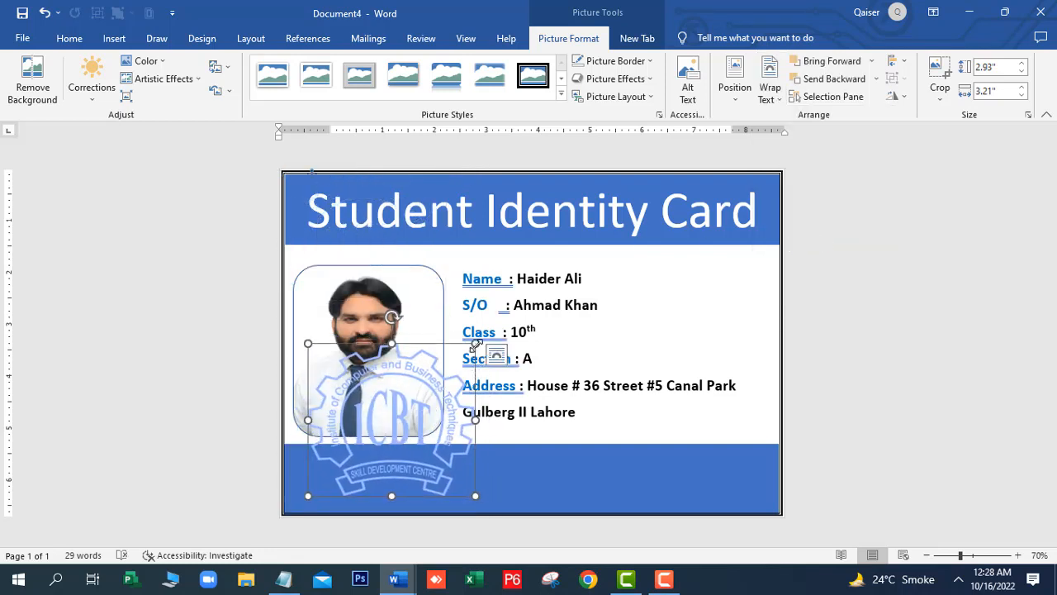
drag(476, 343, 330, 478)
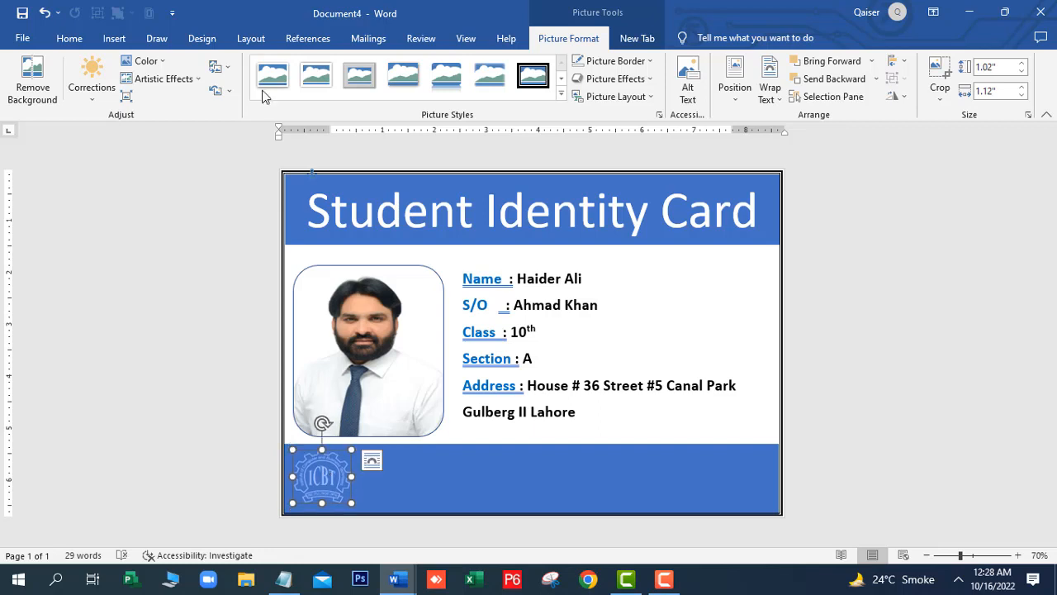
Give the logo a pale blue colour tone
click(162, 62)
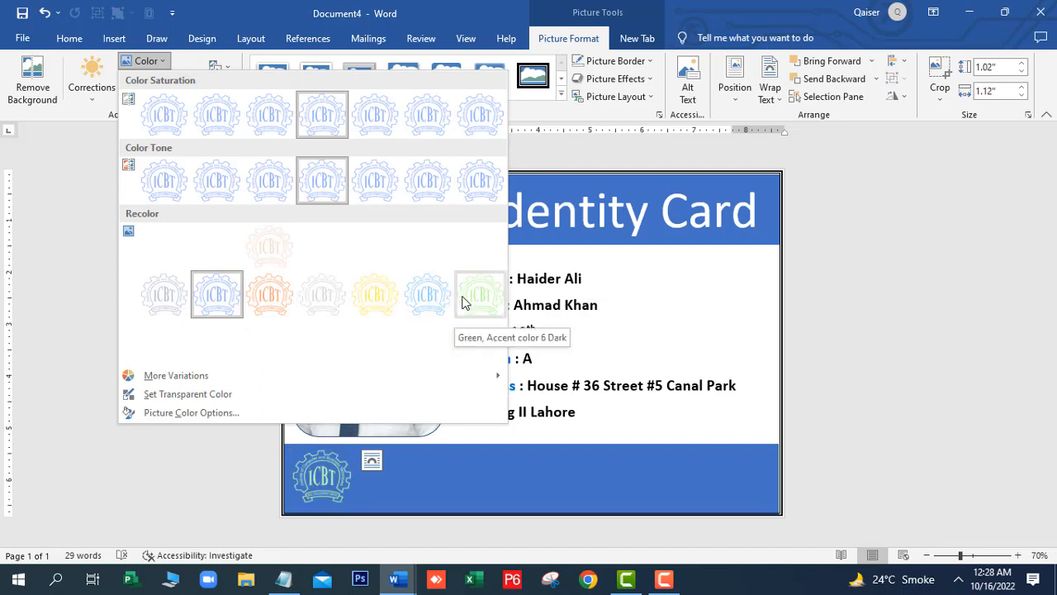
click(208, 173)
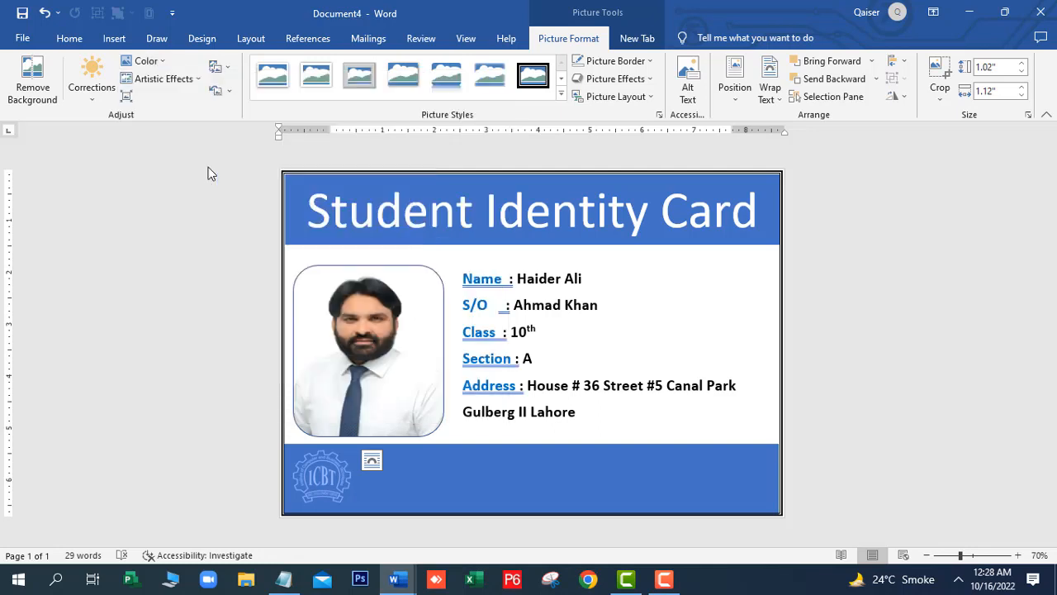
click(408, 491)
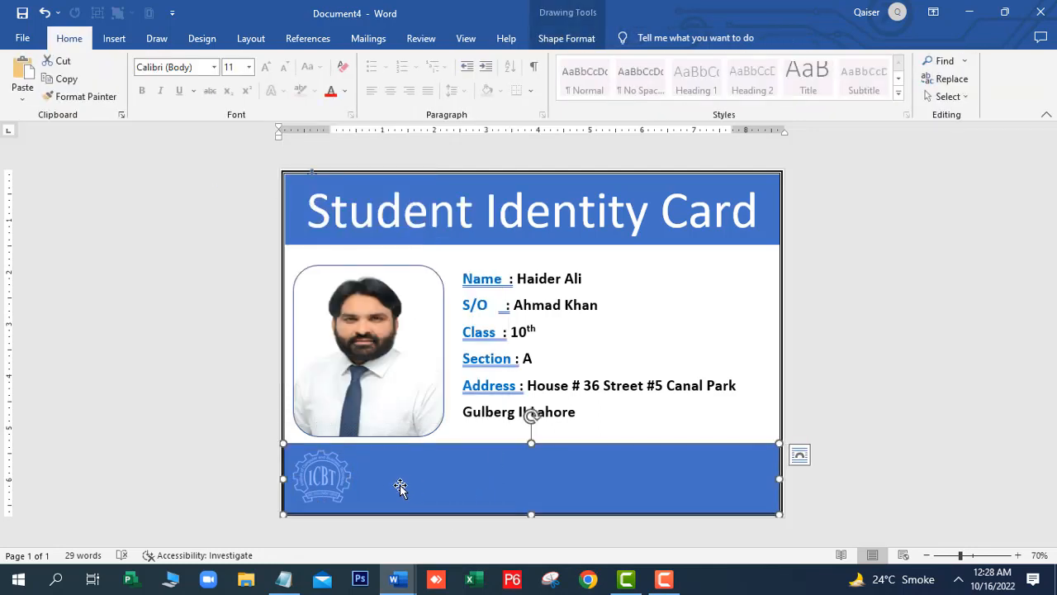
Draw a text box in the blue footer beside the logo and type the institute's address into it
click(115, 38)
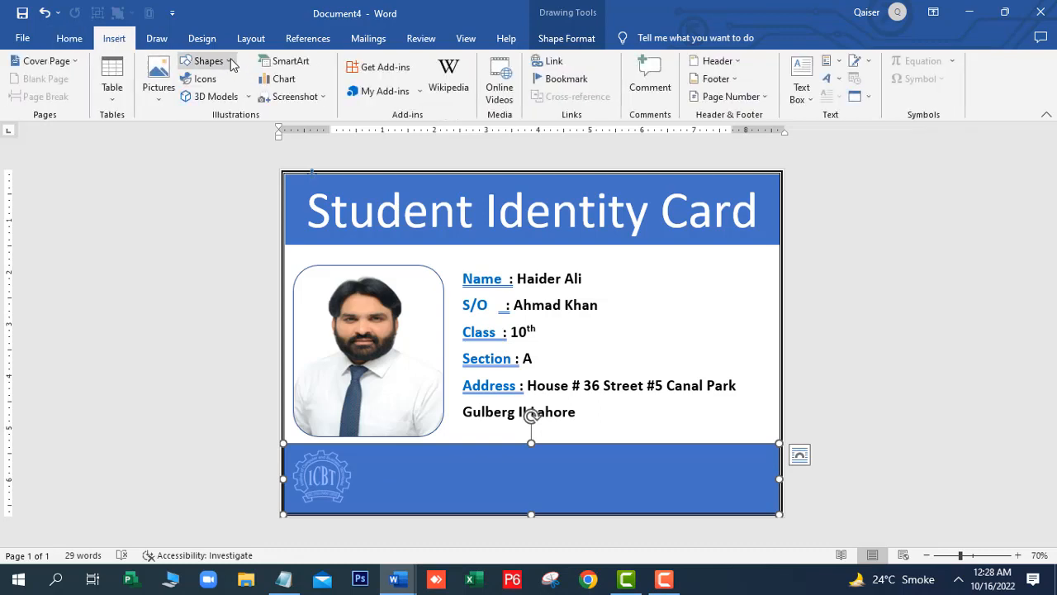
click(230, 63)
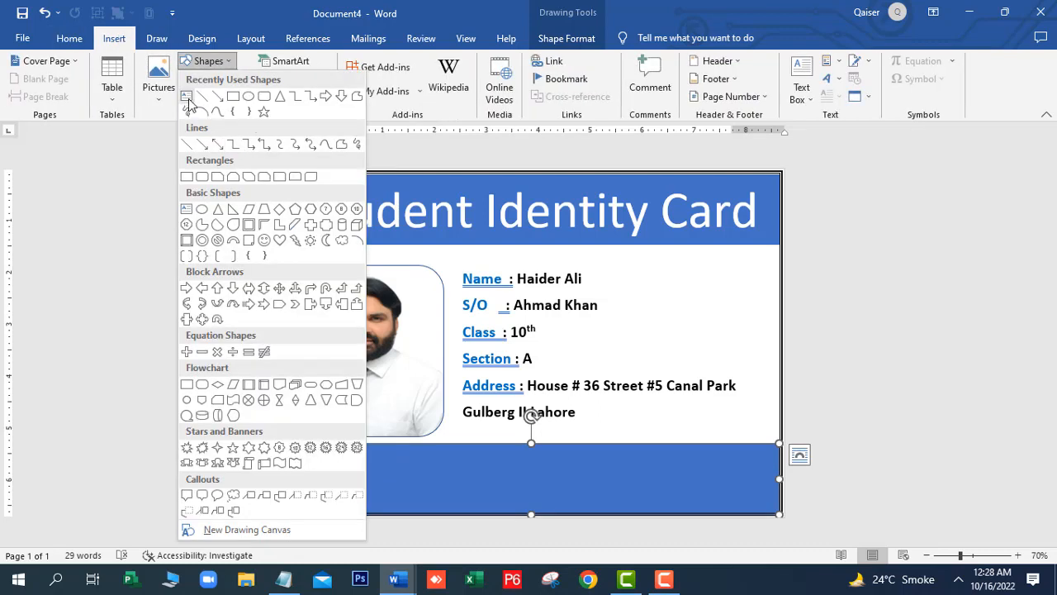
click(187, 96)
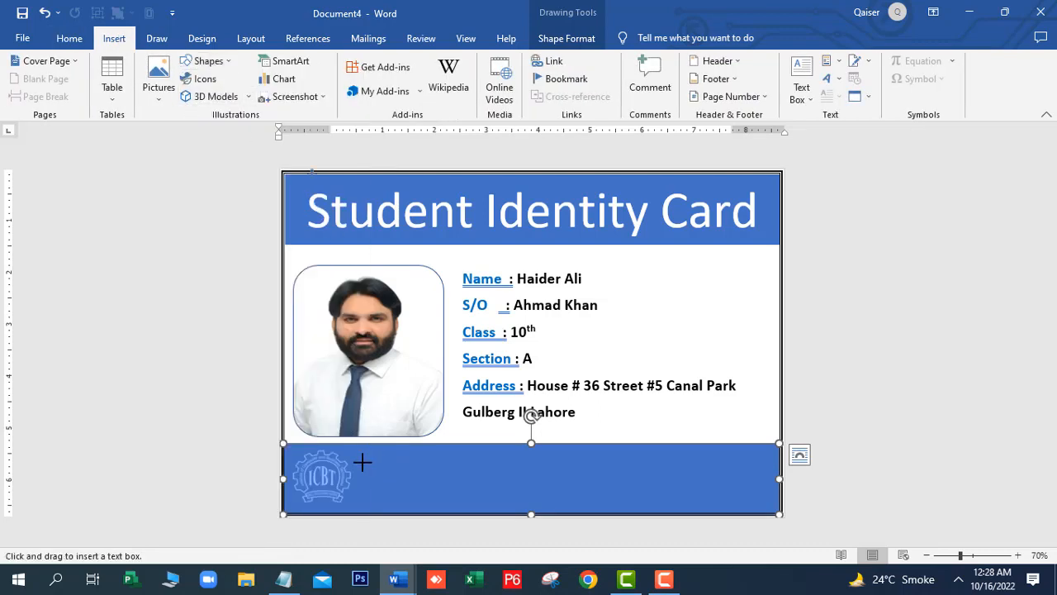
drag(363, 456, 489, 502)
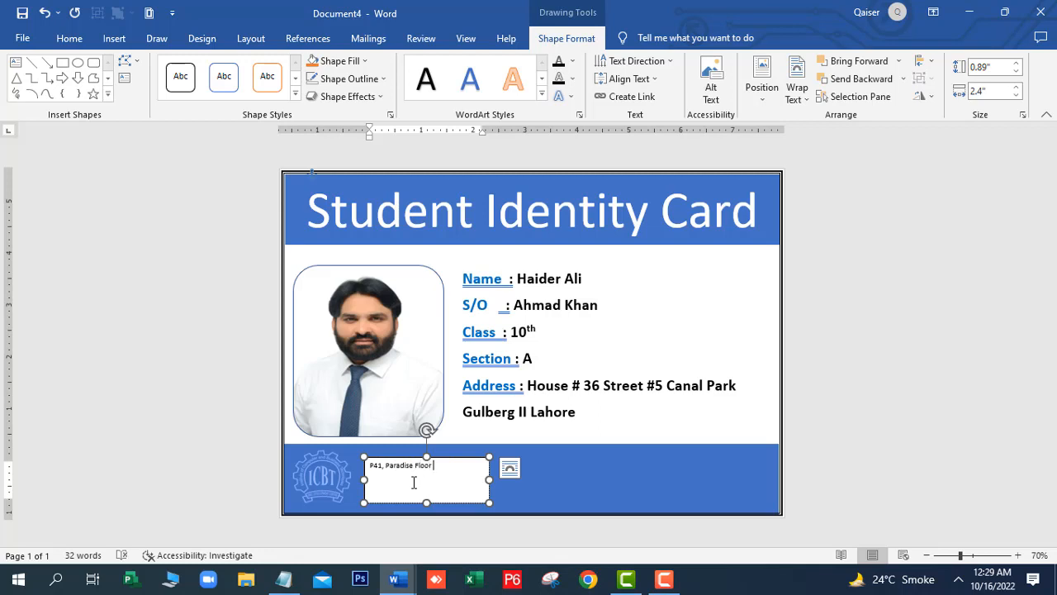
text(ddi)
text(ulberg II Lahore)
Give the address text box no fill and make its text bold and white
click(475, 460)
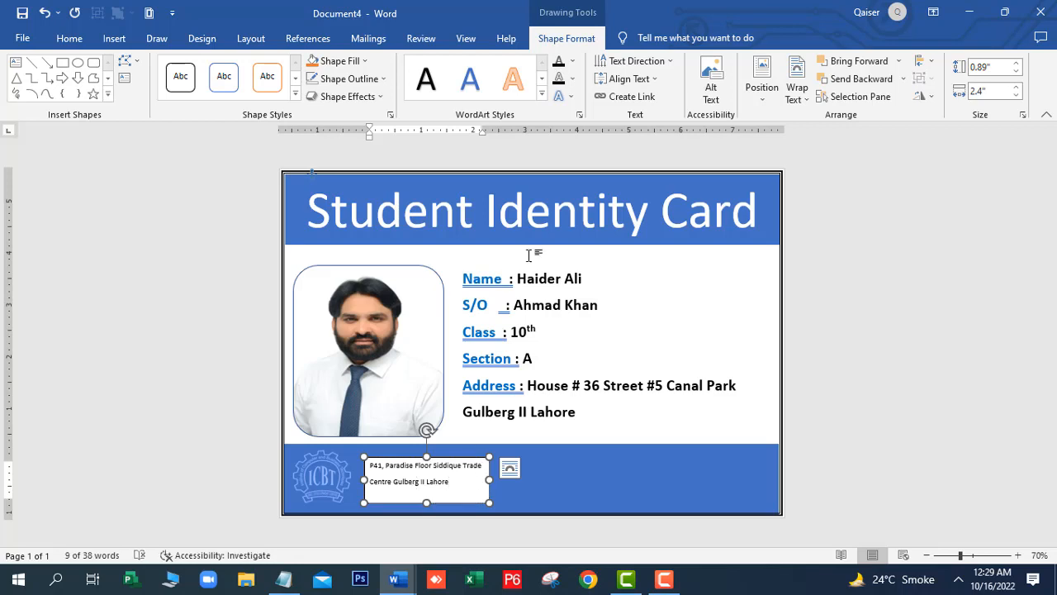
click(364, 62)
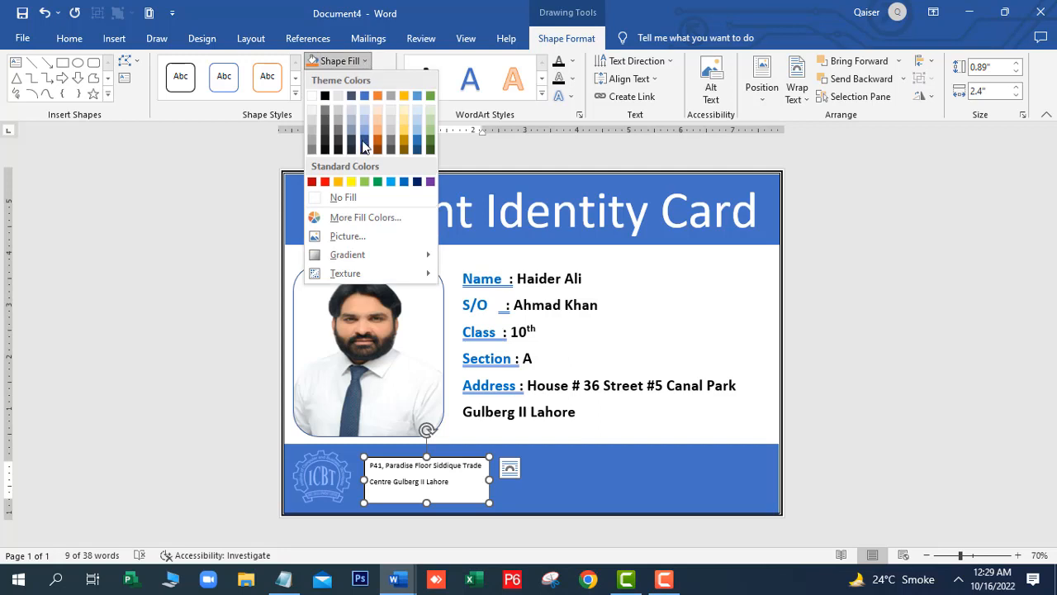
click(342, 198)
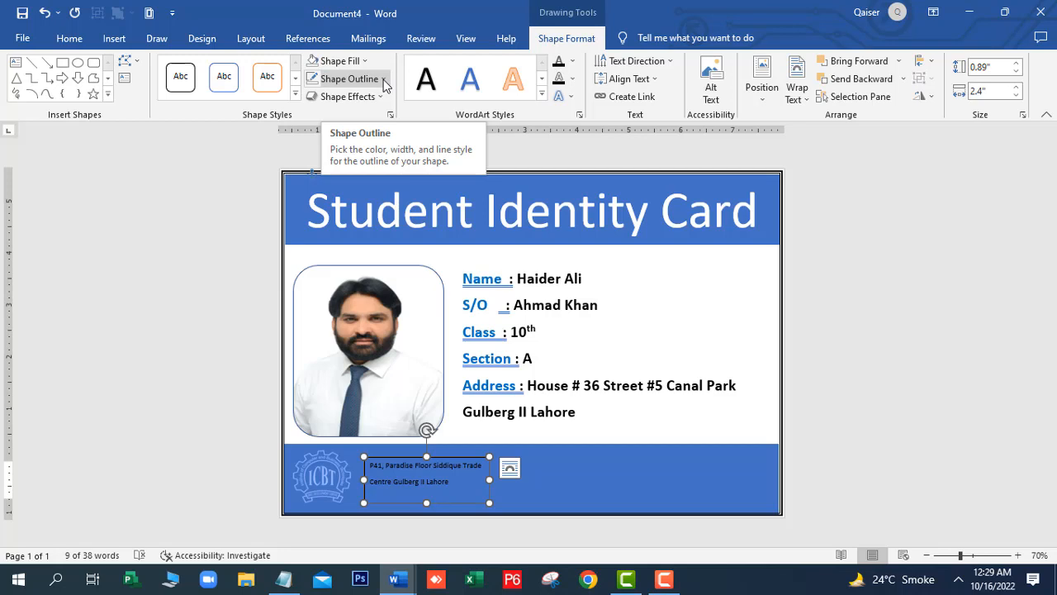
click(573, 62)
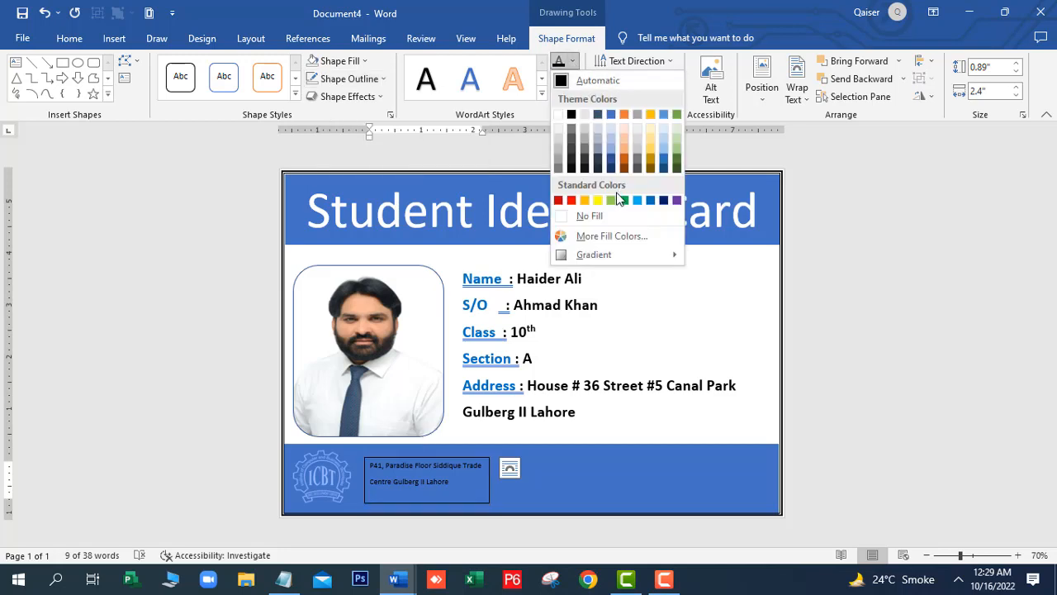
click(562, 116)
click(71, 42)
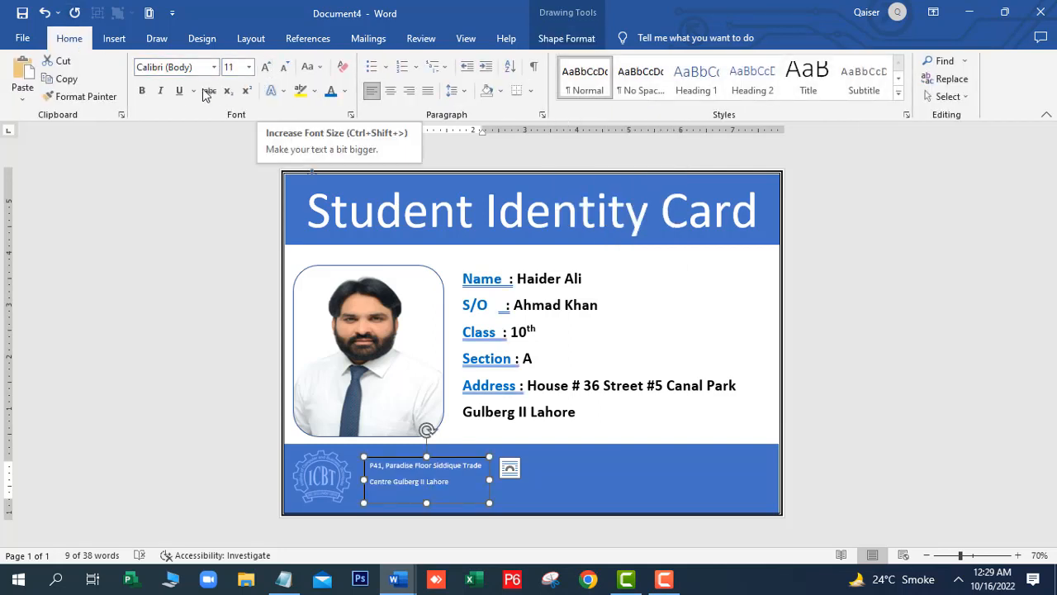
click(144, 92)
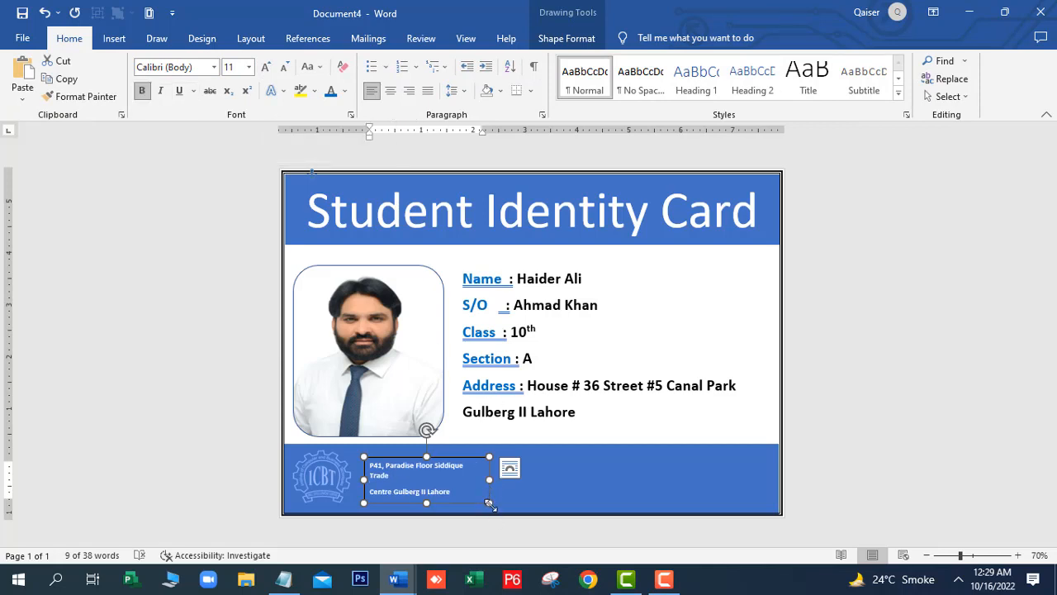
Set the address text to 14 pt and widen its box to 3.25" so the lines fit
mouse_move(489, 502)
mouse_down()
mouse_move(538, 501)
mouse_move(509, 502)
mouse_up()
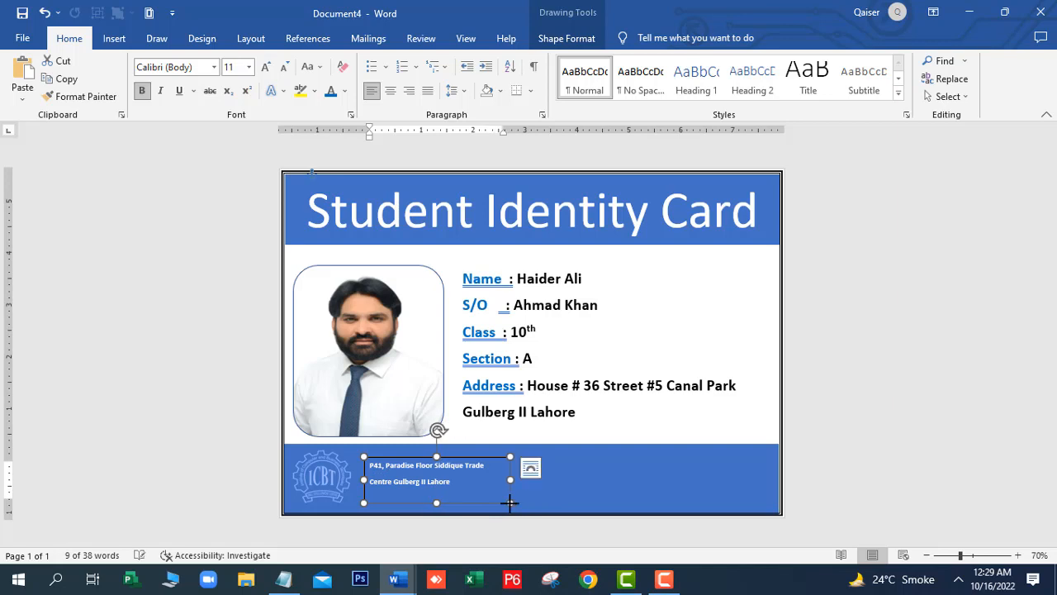
click(265, 67)
click(265, 66)
click(267, 68)
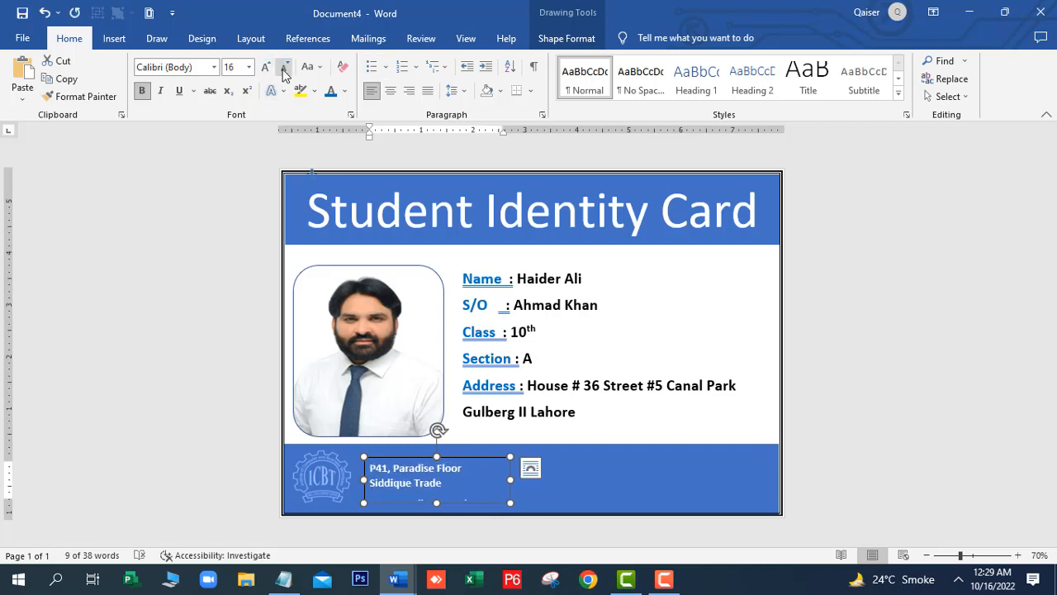
click(283, 69)
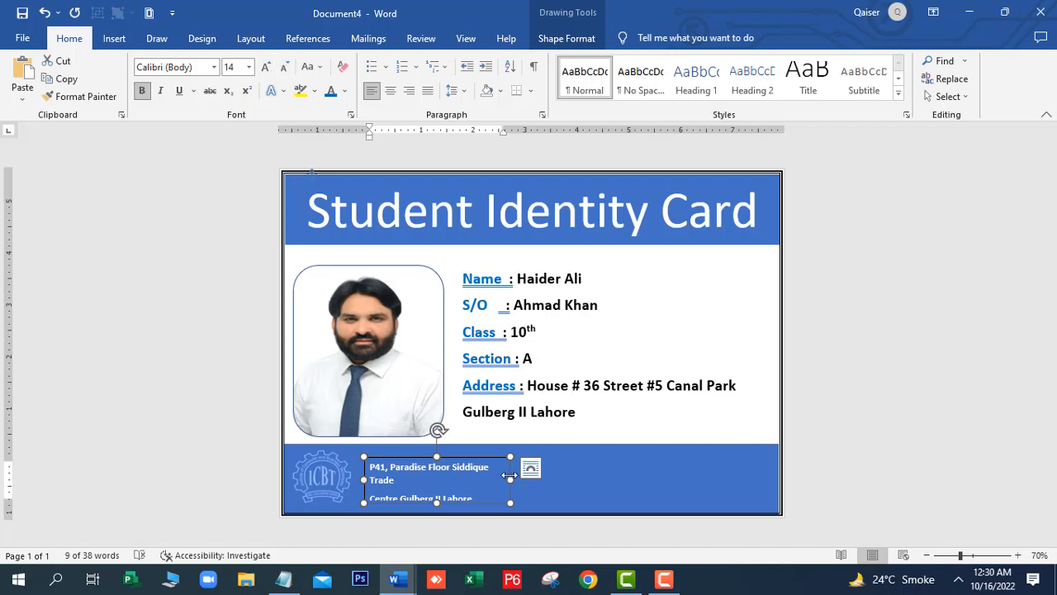
drag(510, 480, 533, 479)
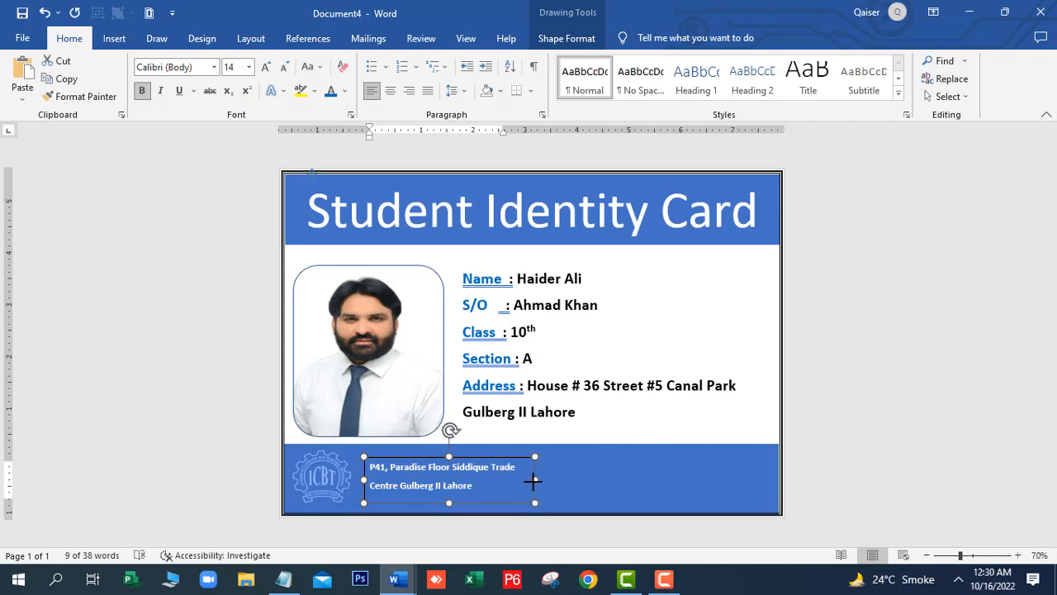
click(627, 481)
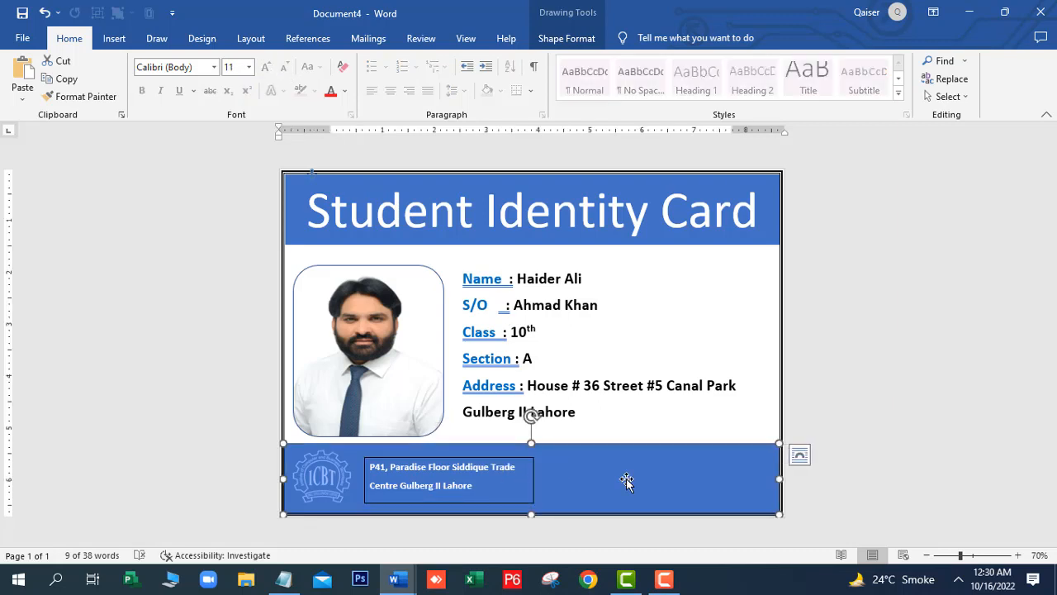
Set the address text box's Shape Outline to No Outline
click(485, 460)
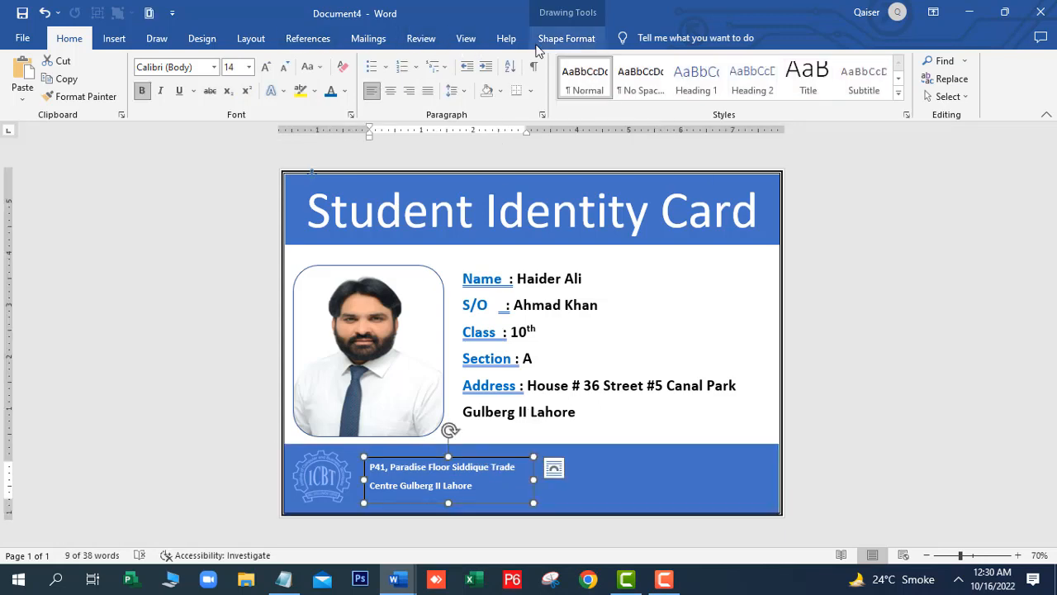
click(538, 43)
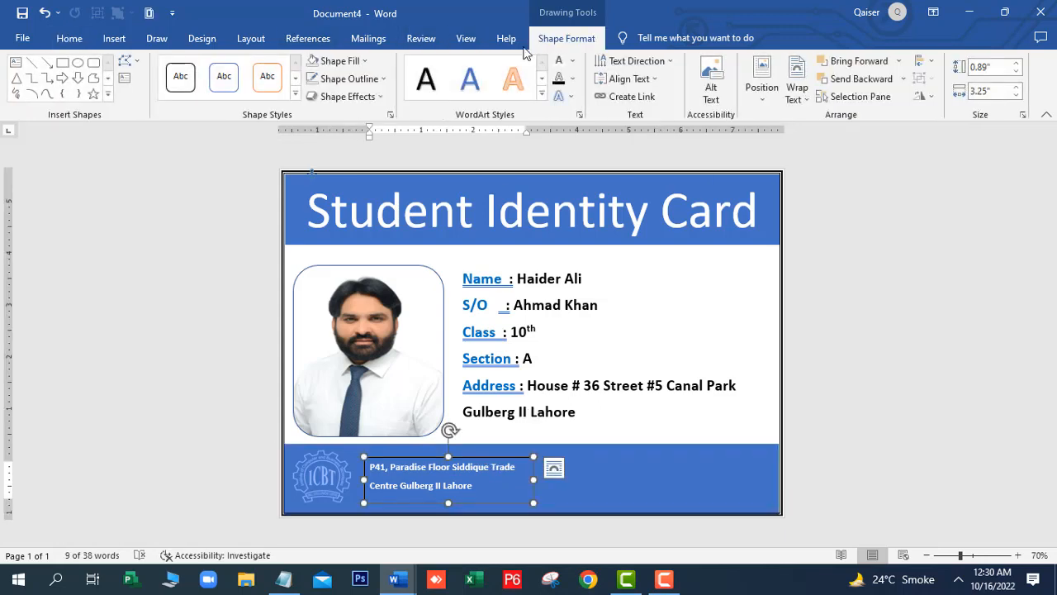
click(381, 78)
click(343, 218)
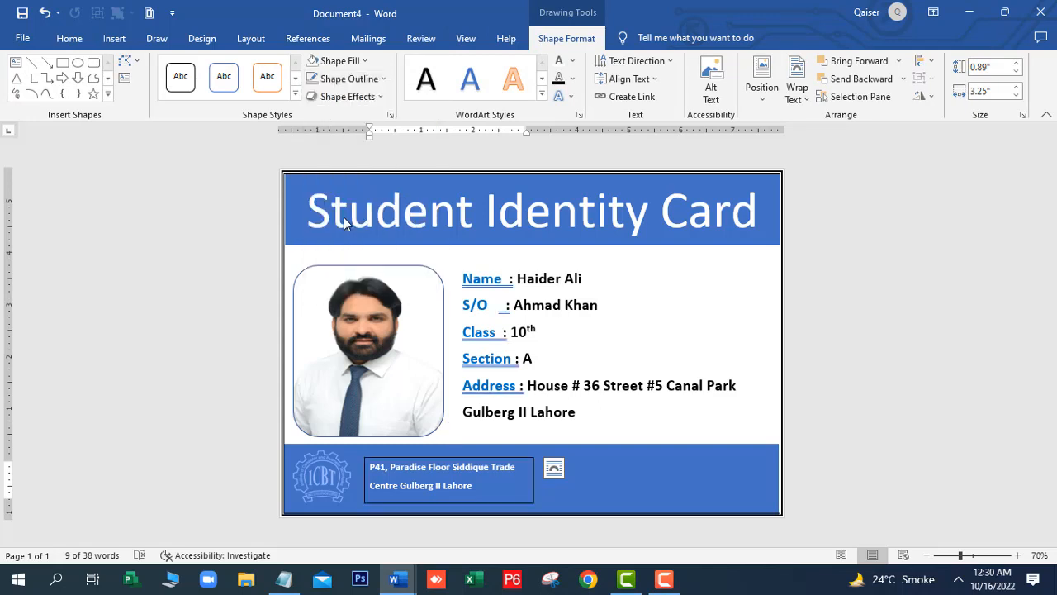
click(615, 482)
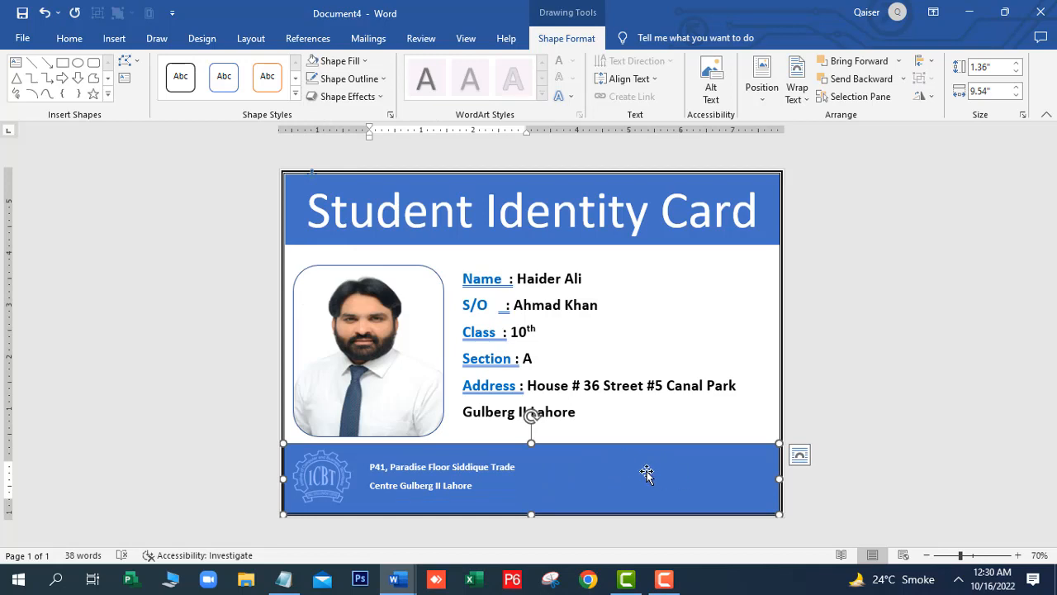
Draw a new text box on the blue footer to the right of the address
right_click(641, 460)
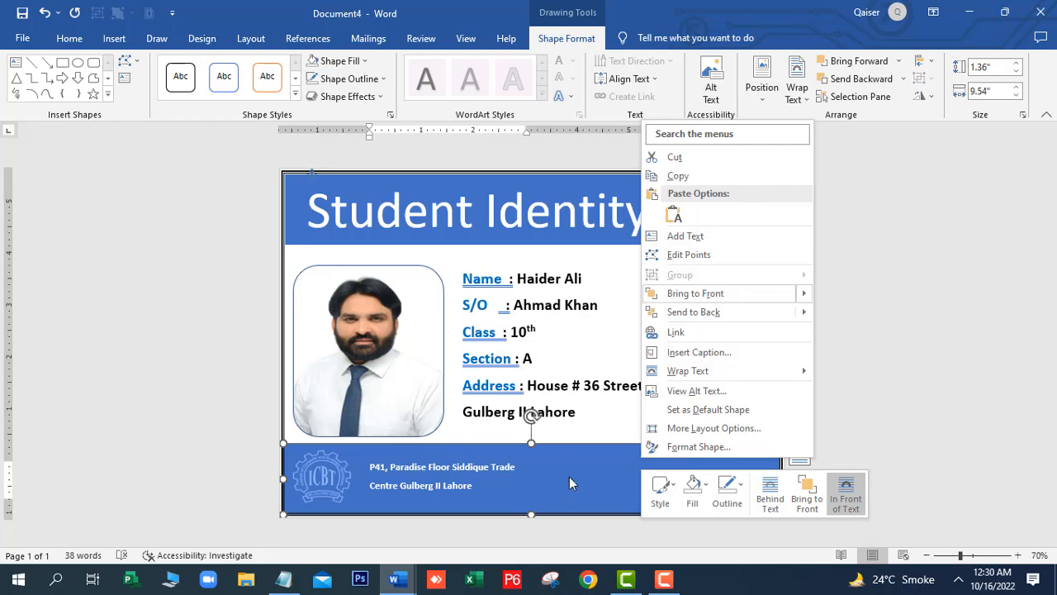
click(571, 469)
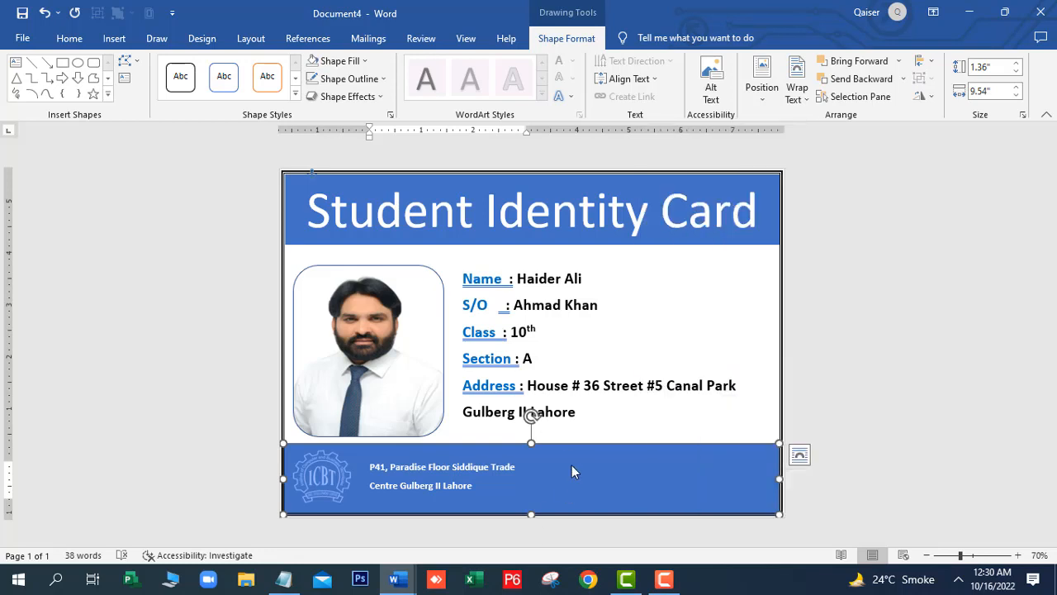
click(114, 38)
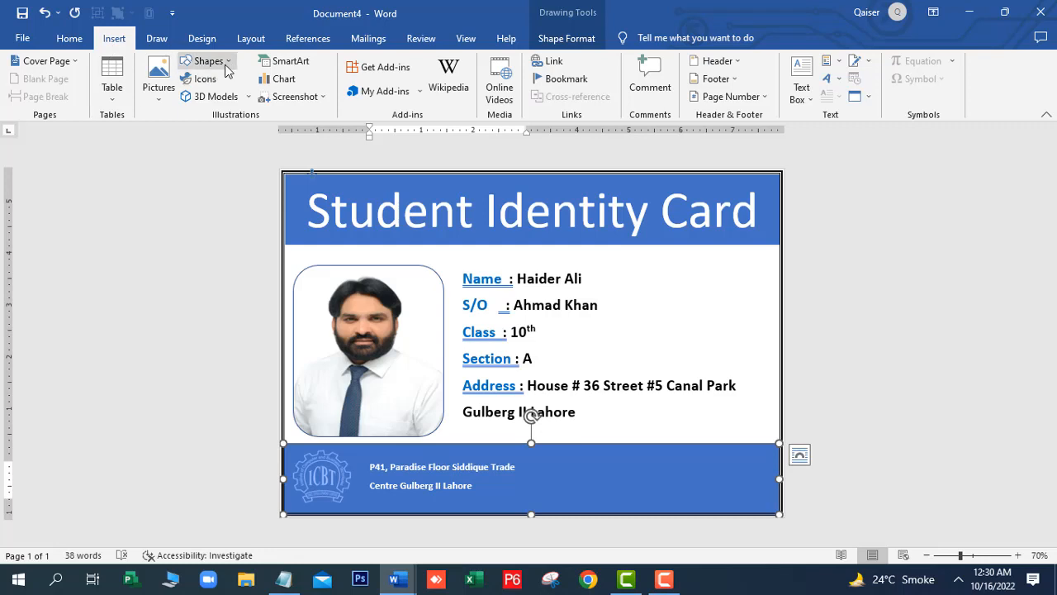
click(208, 61)
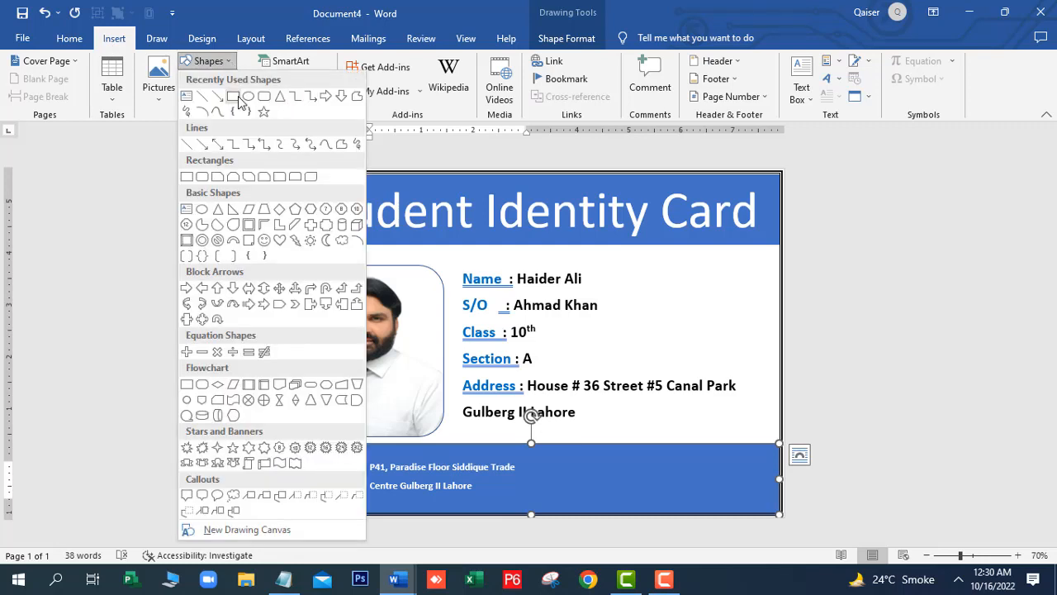
click(189, 103)
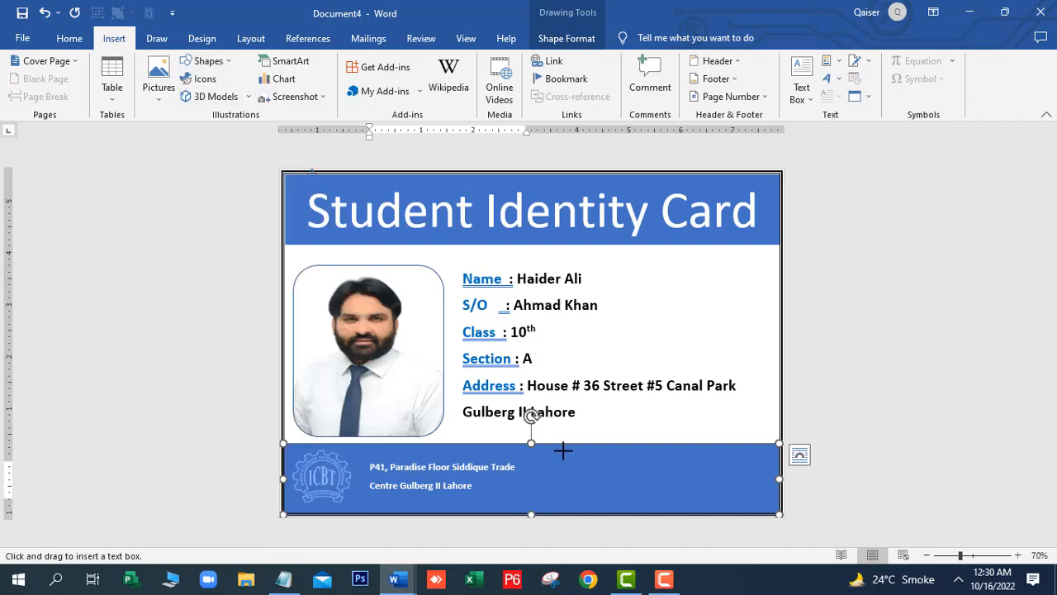
drag(563, 450, 656, 474)
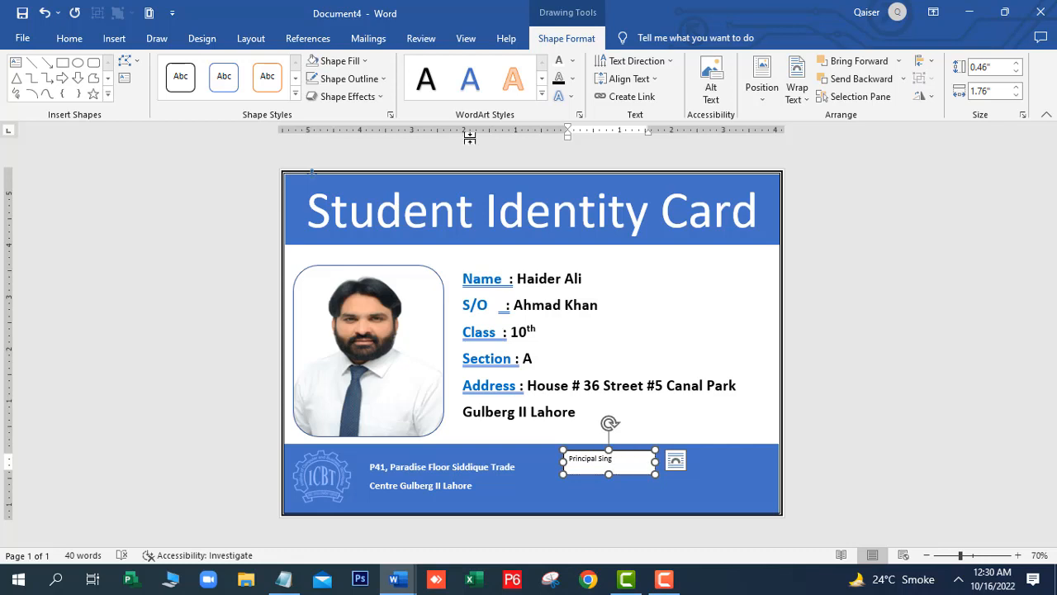
Give the label box no fill and make its text a theme colour, 14 pt and bold
click(364, 61)
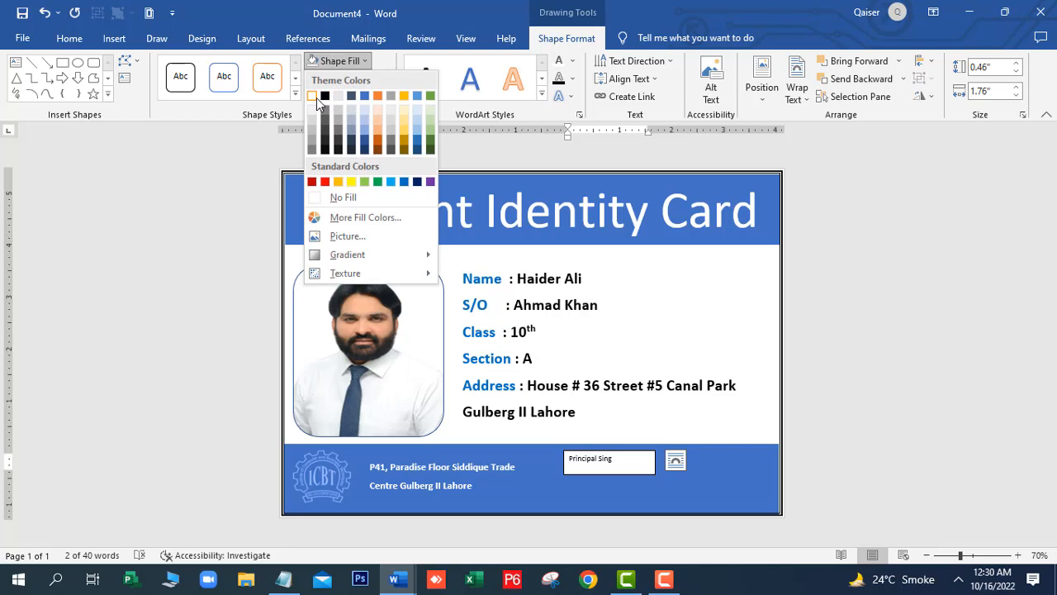
click(324, 201)
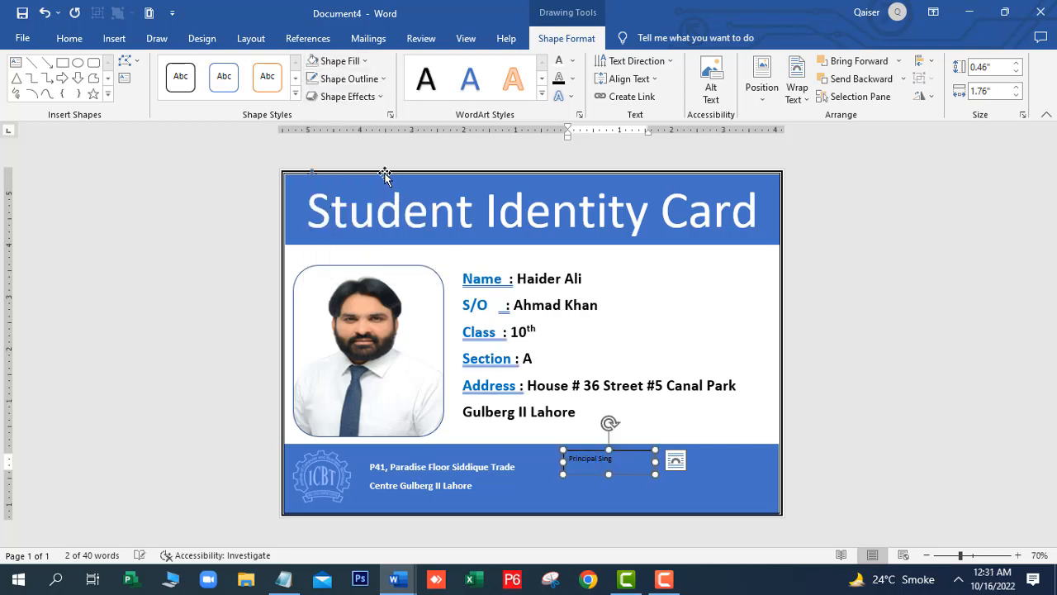
drag(620, 465, 571, 460)
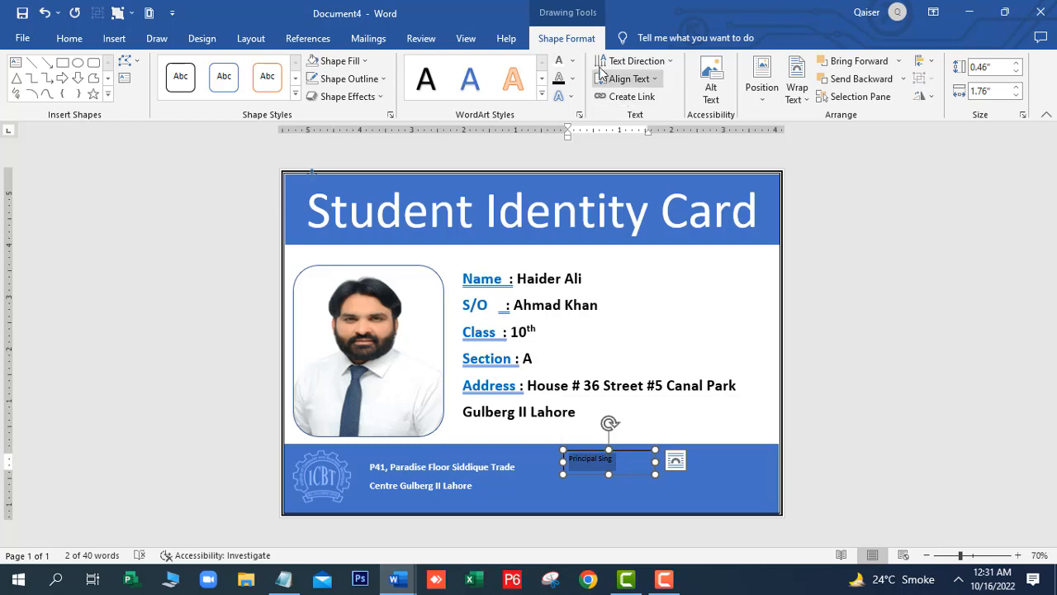
click(573, 62)
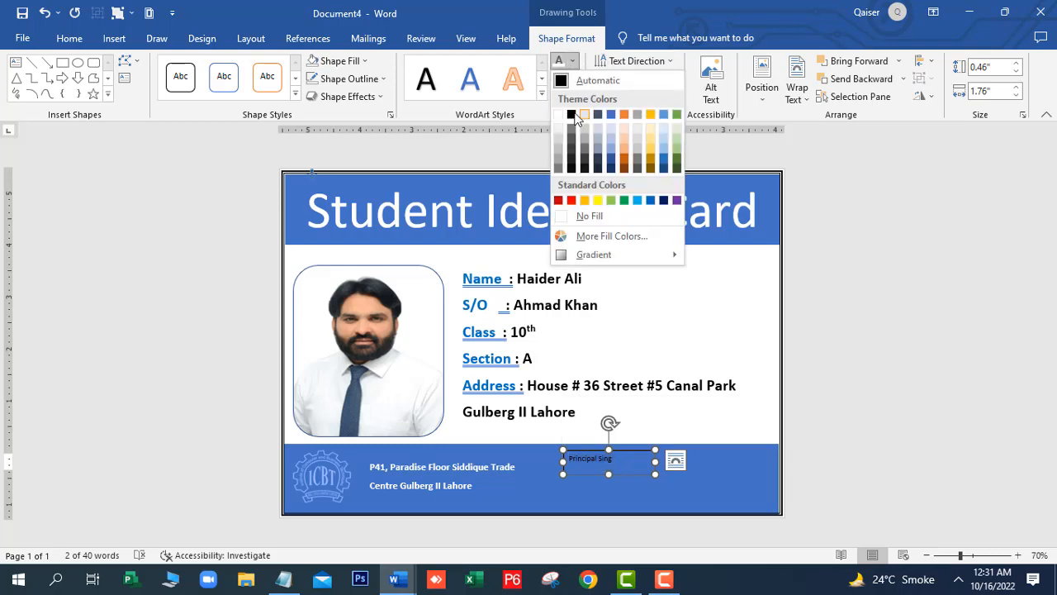
click(571, 115)
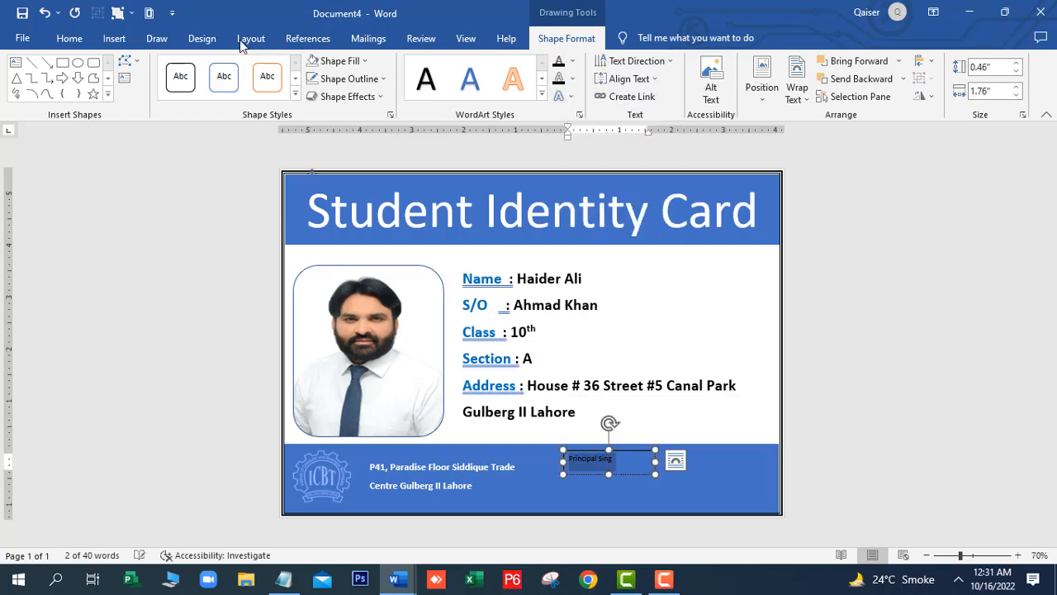
click(70, 38)
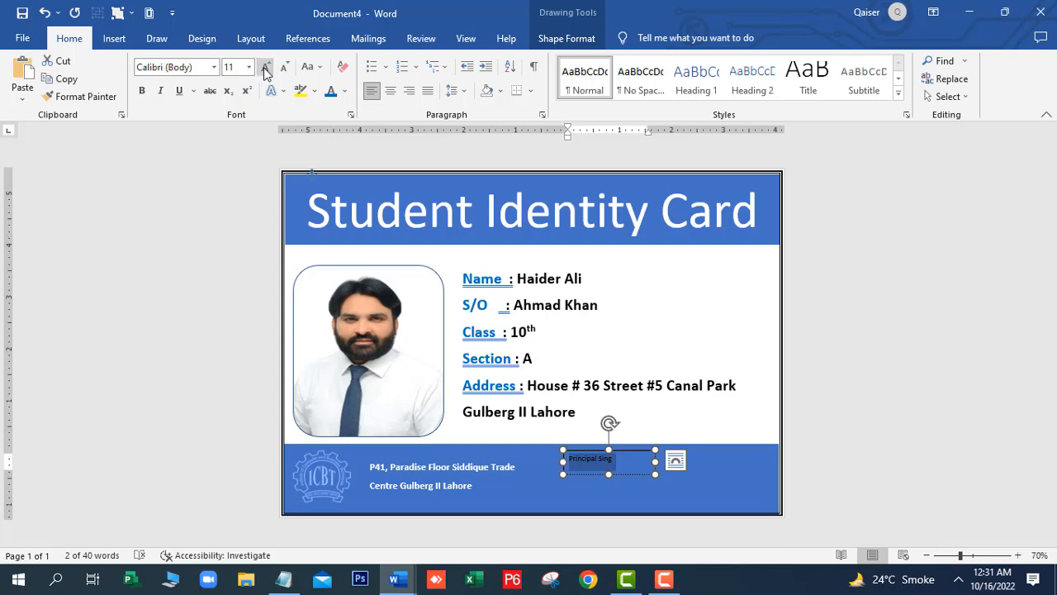
click(265, 68)
click(265, 68)
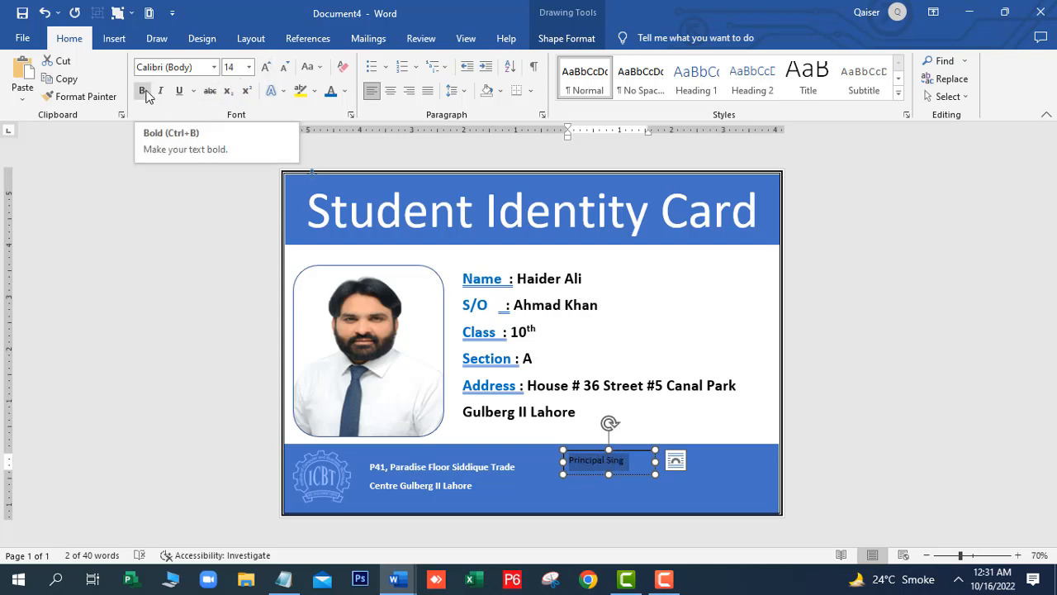
click(144, 91)
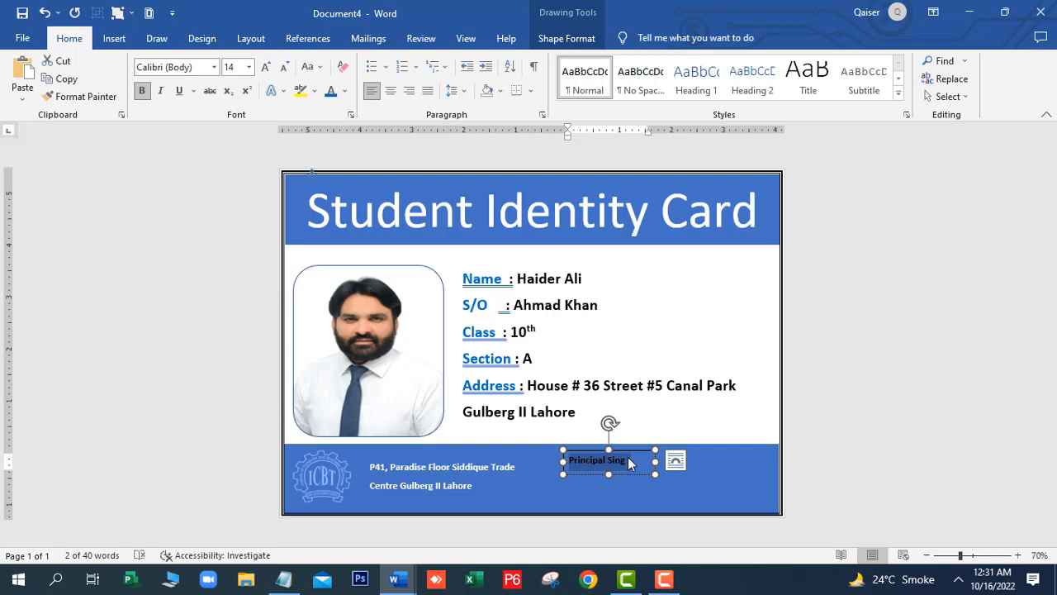
Correct the label to 'Principal Sign', move it lower and right, and remove its outline
click(630, 465)
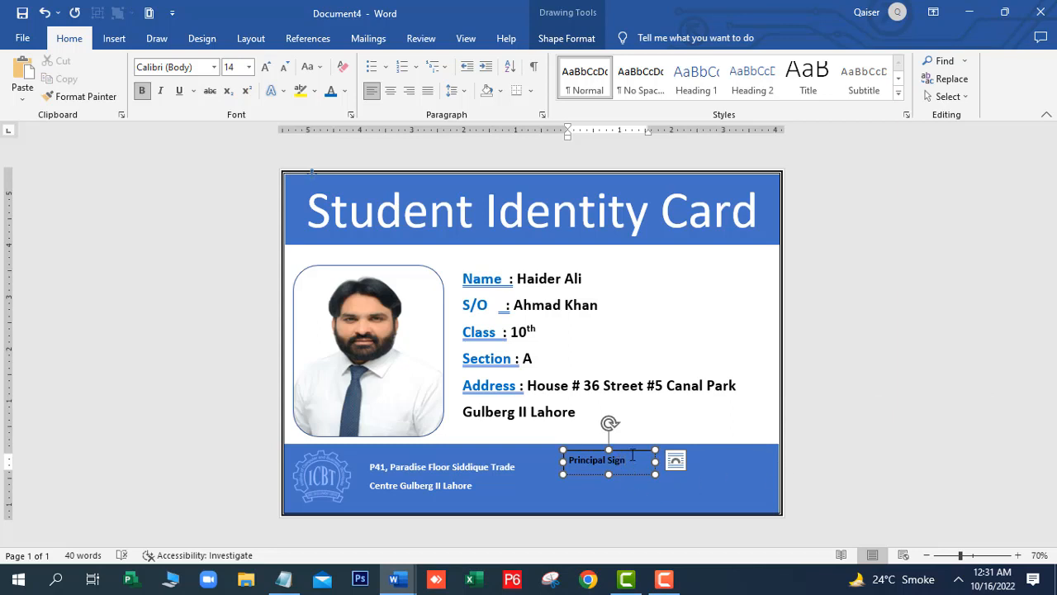
drag(665, 457, 707, 447)
click(618, 477)
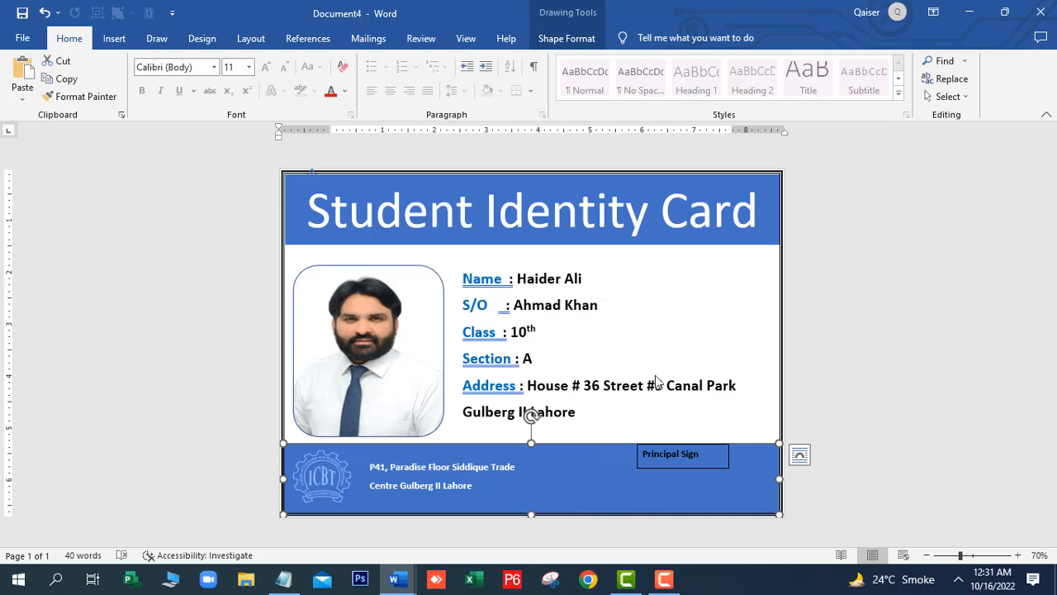
click(729, 452)
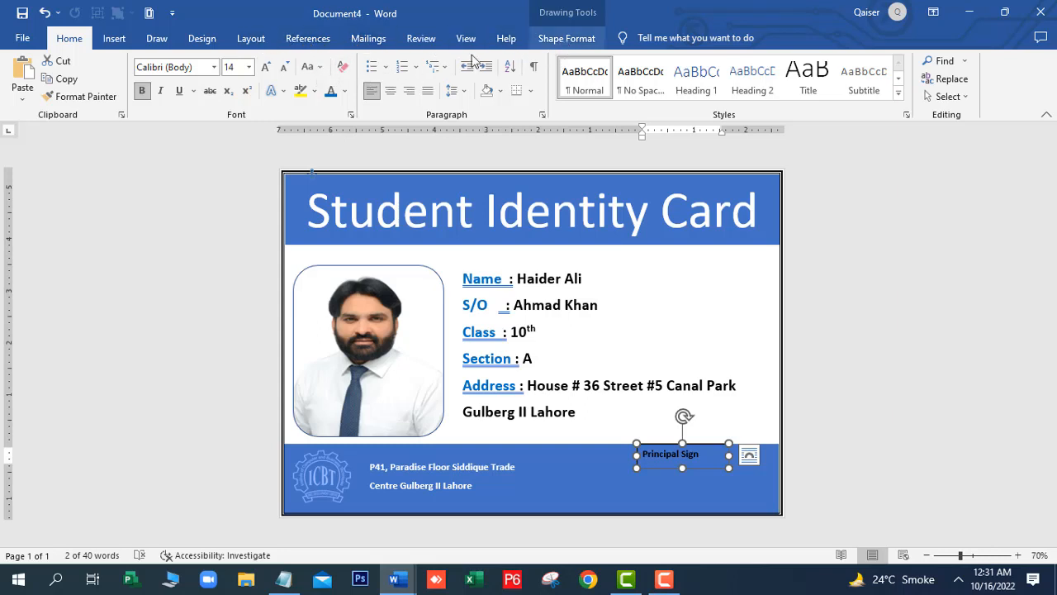
click(566, 39)
click(381, 80)
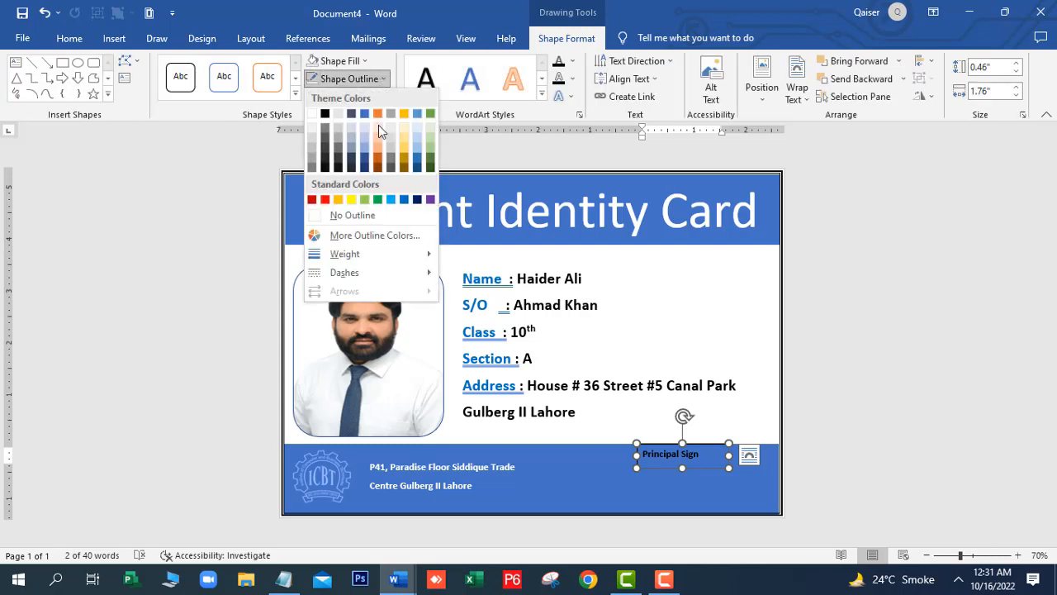
click(369, 216)
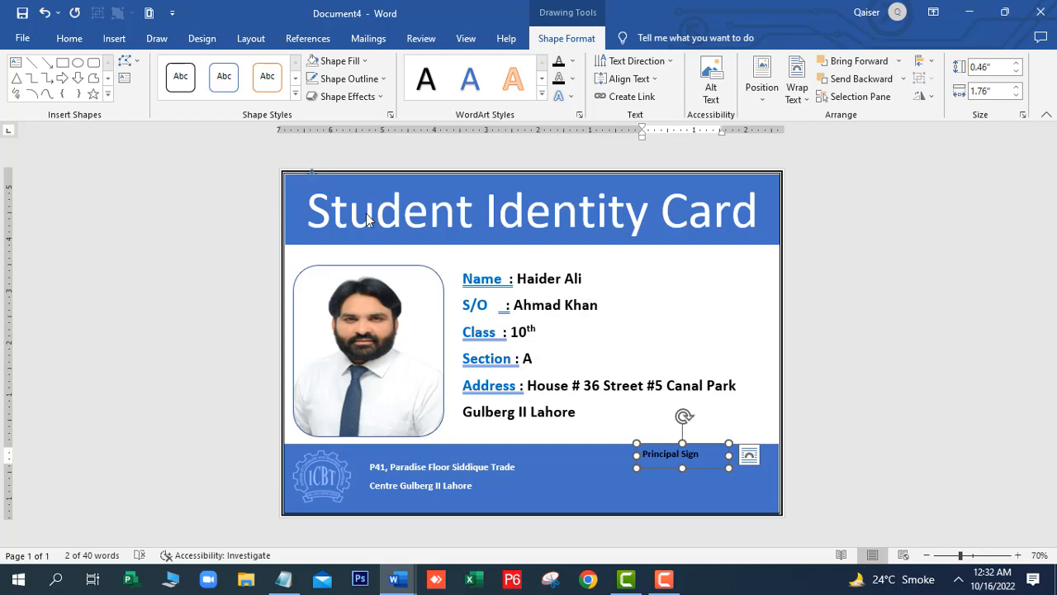
Draw a new text box under Principal Sign along the footer's lower right edge
click(611, 503)
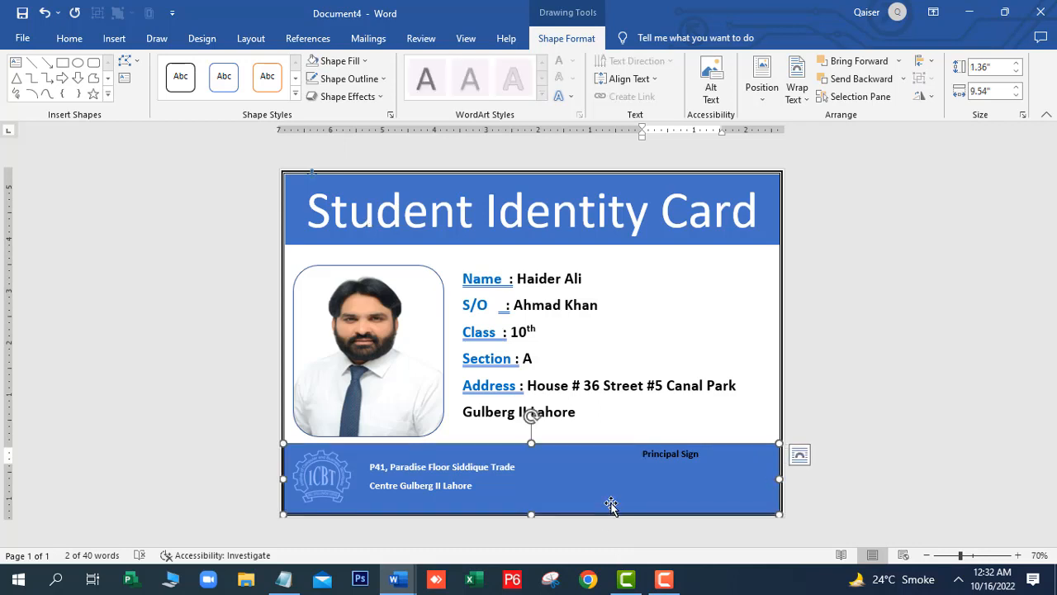
click(114, 40)
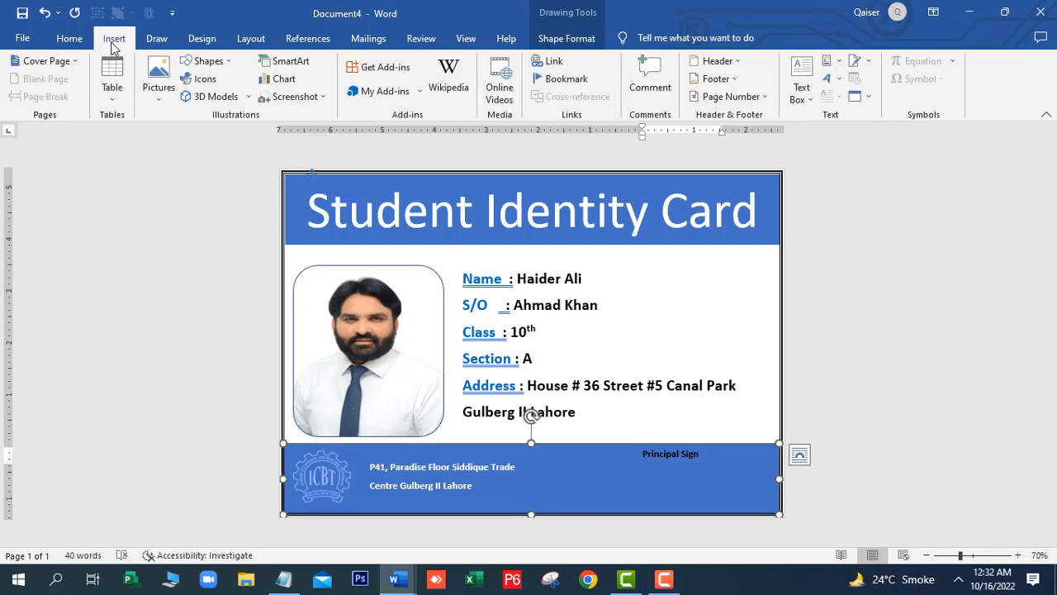
click(216, 63)
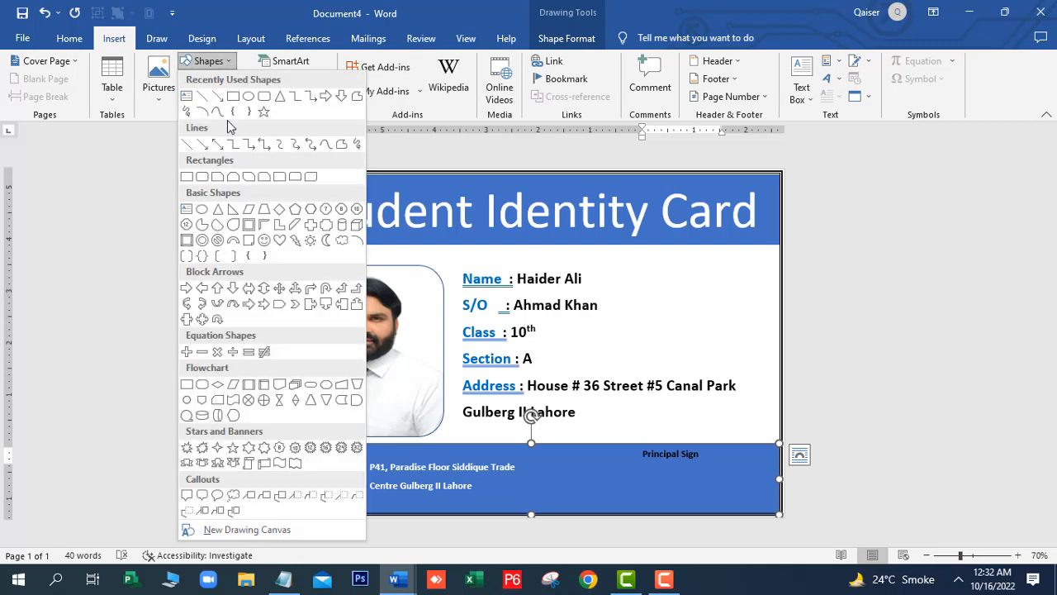
click(188, 96)
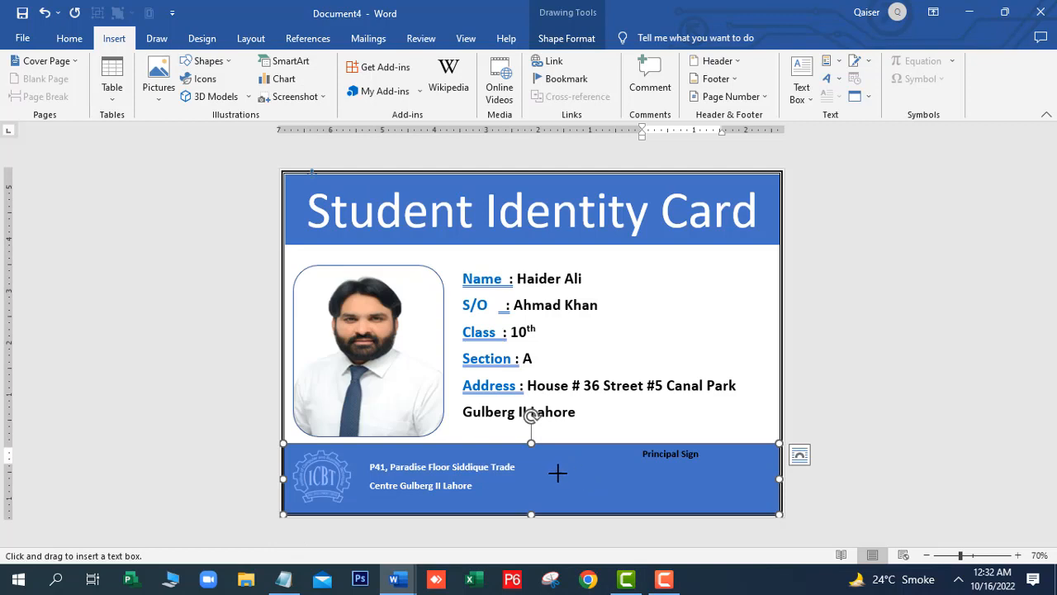
drag(558, 472, 774, 502)
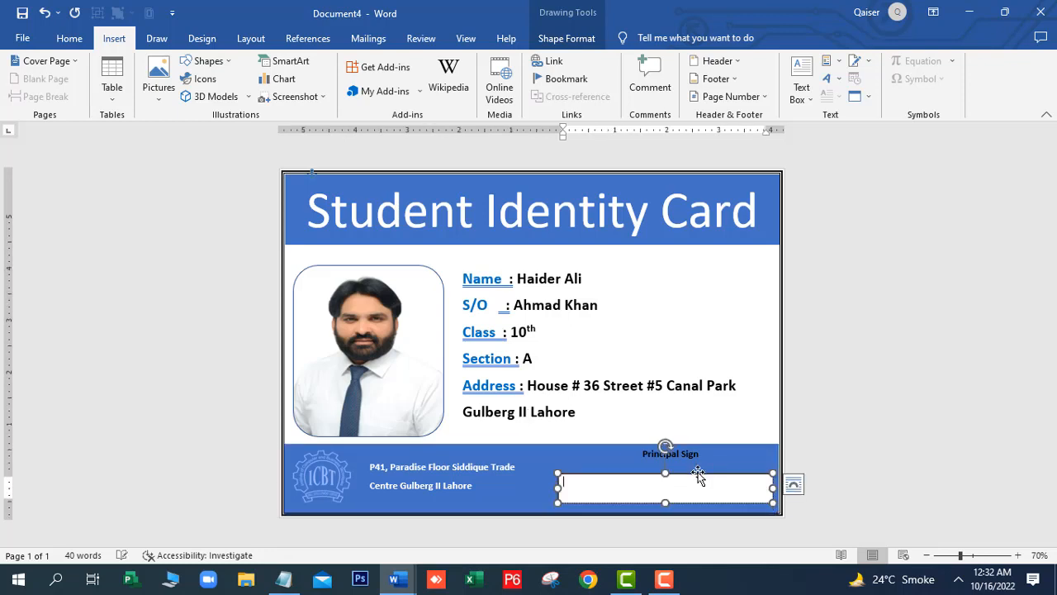
mouse_move(698, 477)
mouse_down()
mouse_move(696, 502)
mouse_move(693, 477)
mouse_move(703, 482)
mouse_up()
click(604, 408)
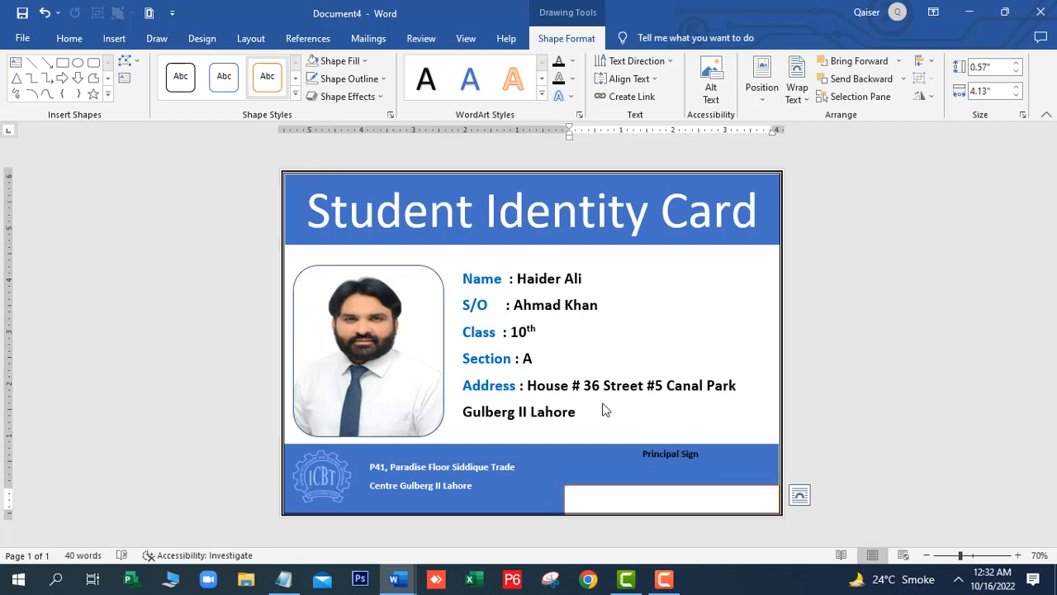
Reshape the white box's top-left corner using Edit Points
click(587, 488)
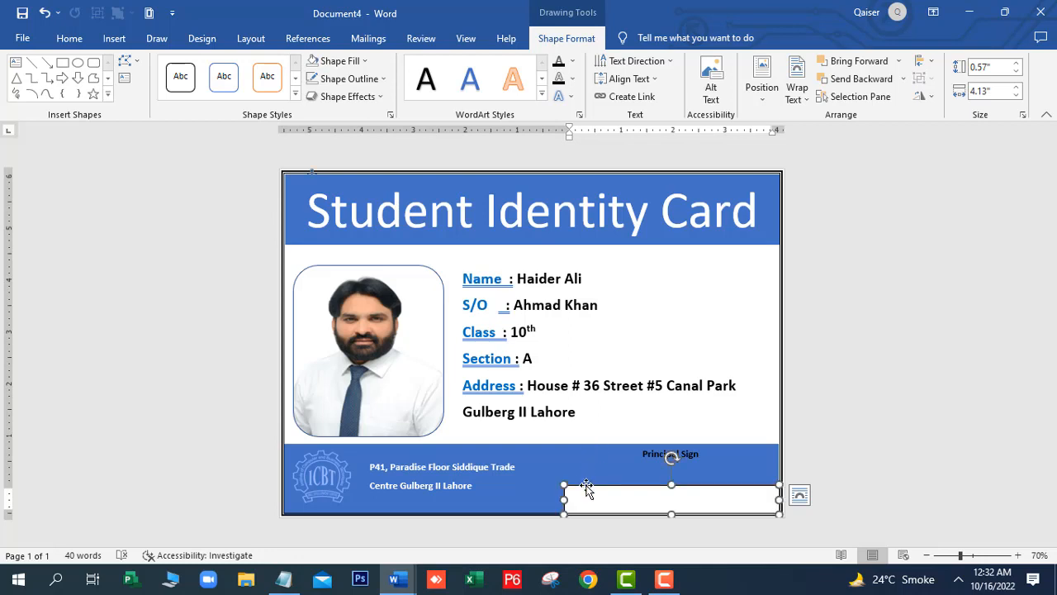
click(138, 63)
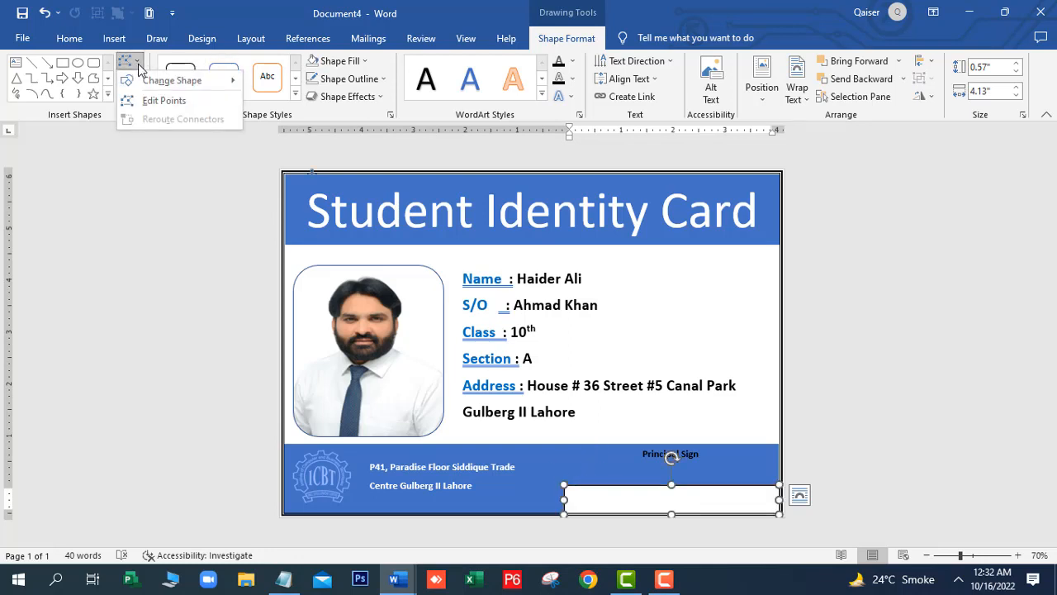
click(163, 101)
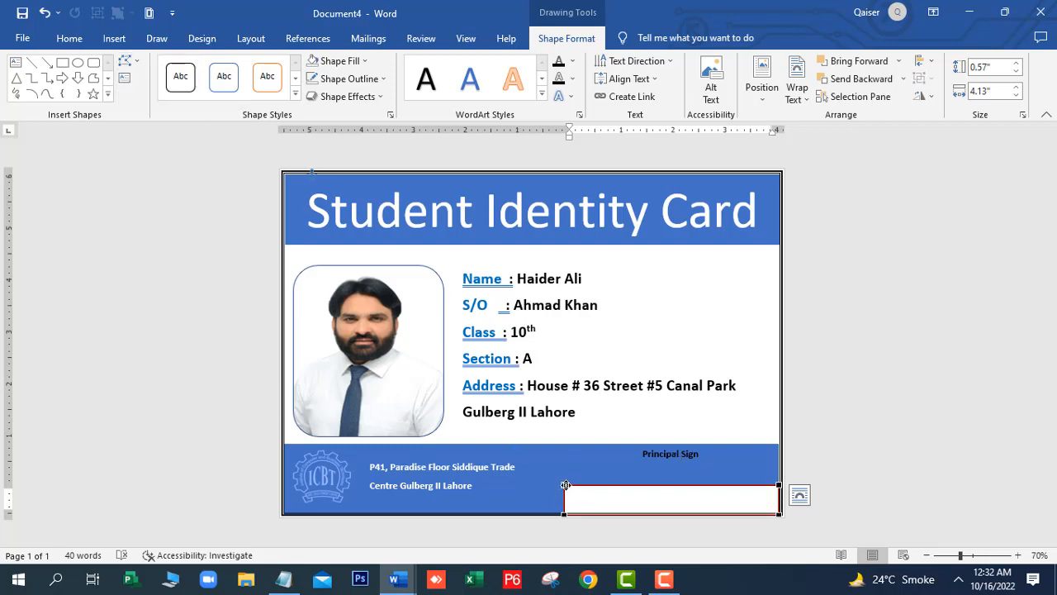
mouse_move(578, 498)
mouse_down()
mouse_move(588, 501)
mouse_move(564, 485)
mouse_up()
Enter the student's full name and ID code in the white box, removing the duplicated word
click(620, 504)
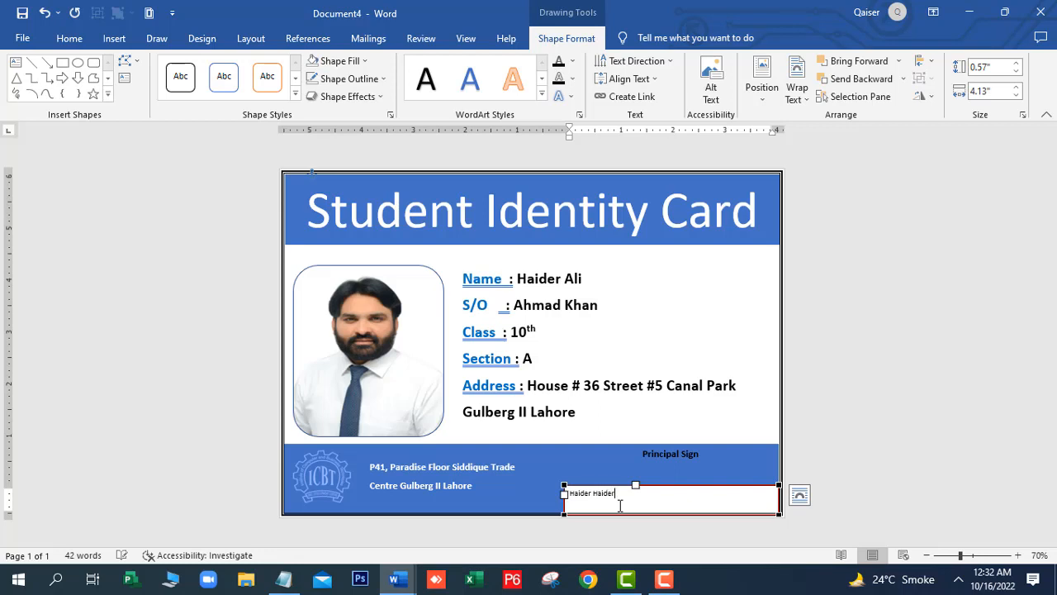
right_click(610, 494)
click(613, 496)
key(BackSpace)
key(BackSpace)
key(BackSpace)
key(BackSpace)
key(BackSpace)
key(BackSpace)
key(BackSpace)
click(641, 493)
drag(652, 496, 527, 500)
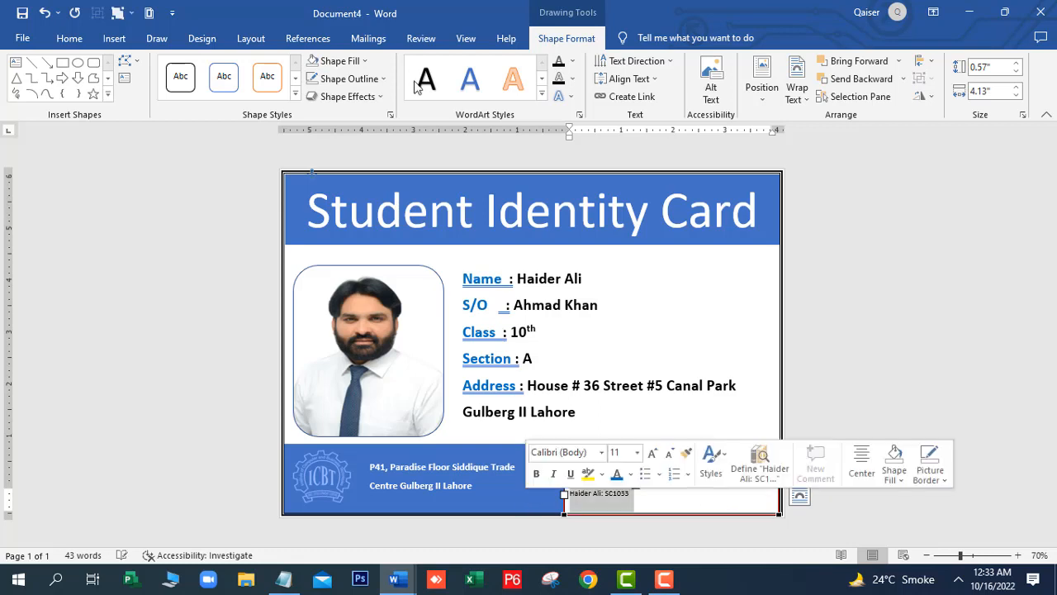
click(71, 40)
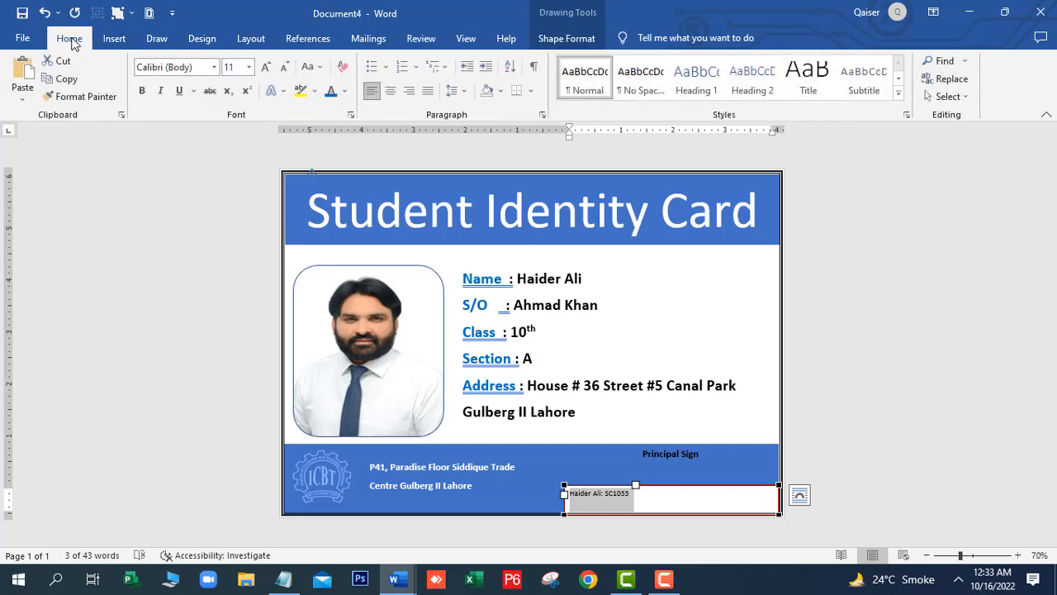
Set the name and ID text to the Libre Barcode 39 font at 28 pt
click(214, 67)
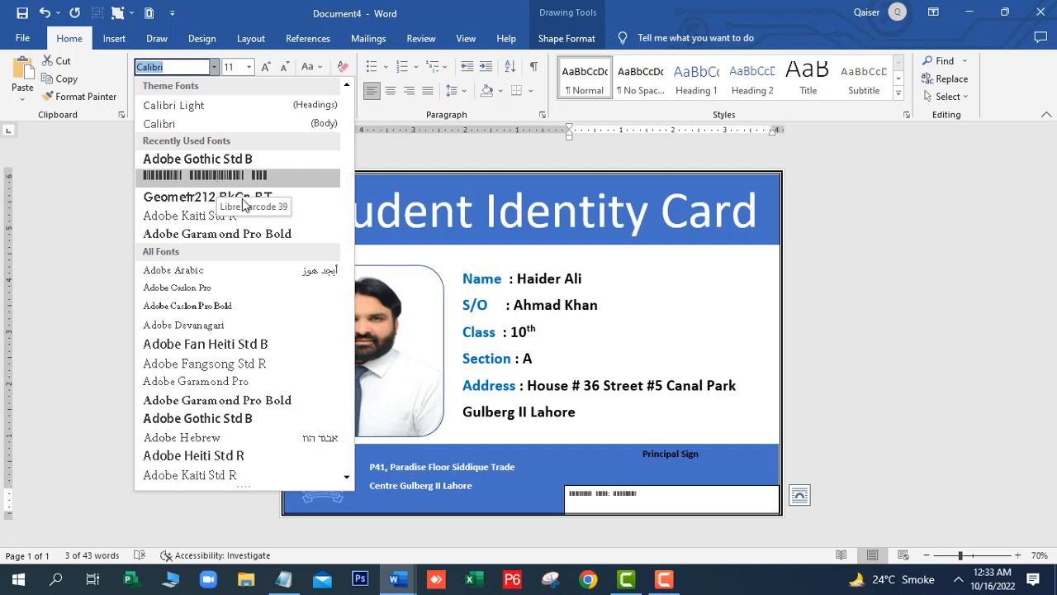
click(240, 177)
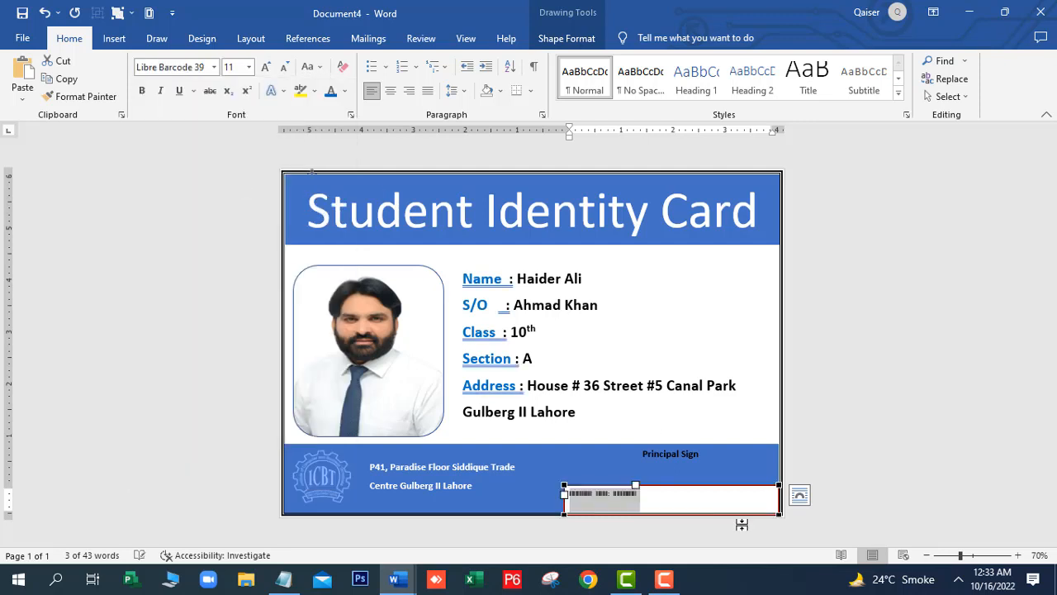
click(640, 494)
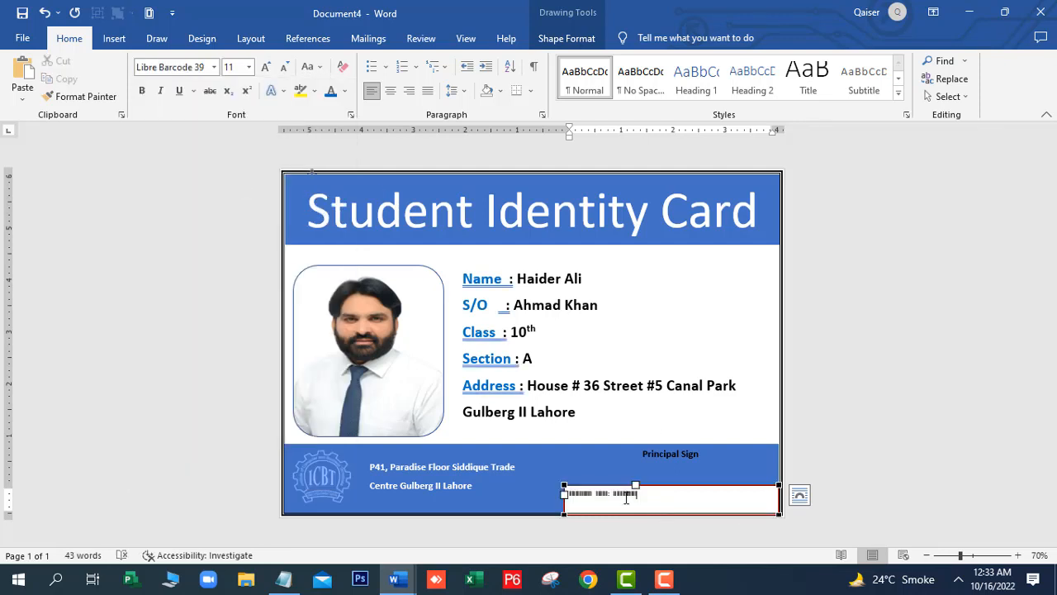
drag(638, 494, 564, 494)
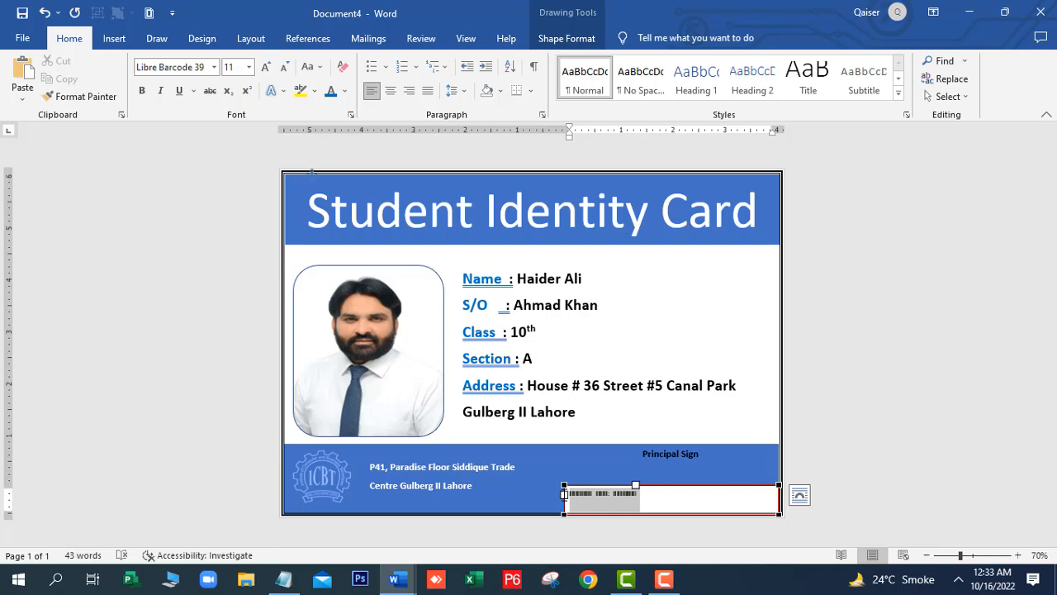
click(265, 67)
click(265, 67)
click(265, 67)
click(268, 69)
click(268, 69)
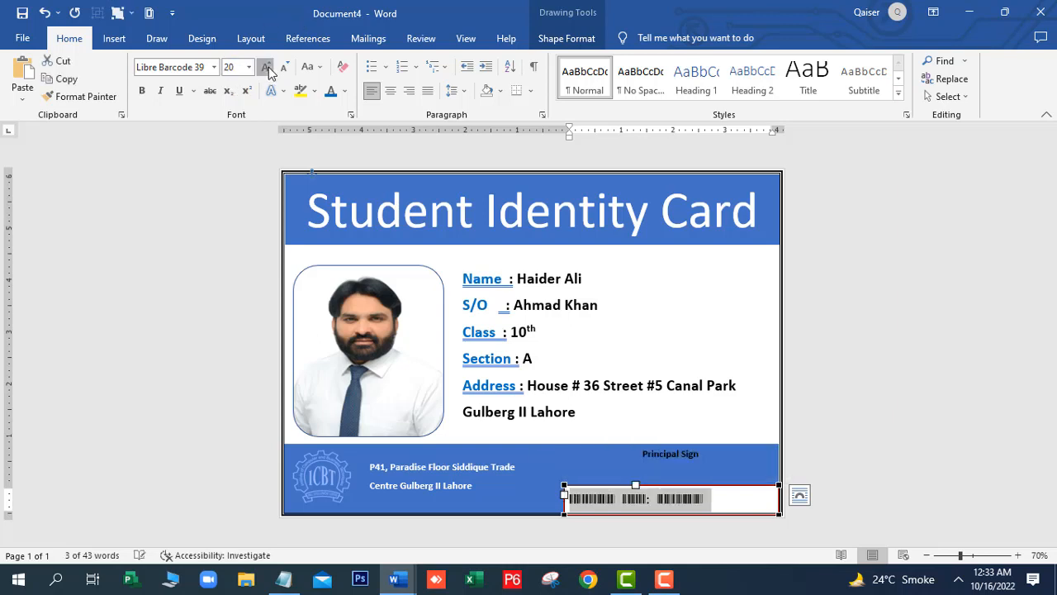
click(268, 68)
click(268, 68)
click(269, 68)
click(268, 69)
click(268, 69)
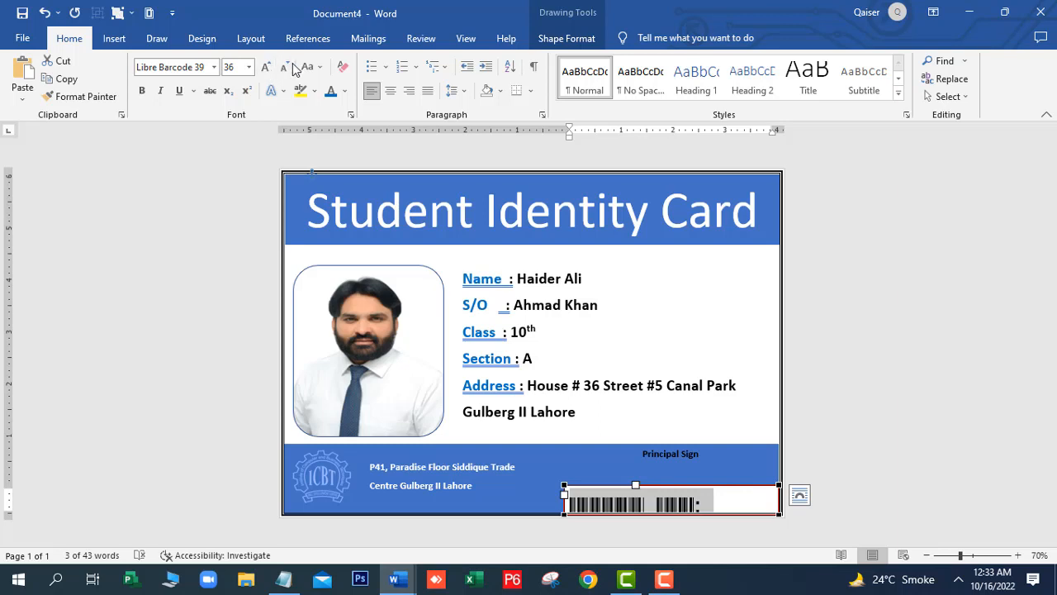
click(283, 67)
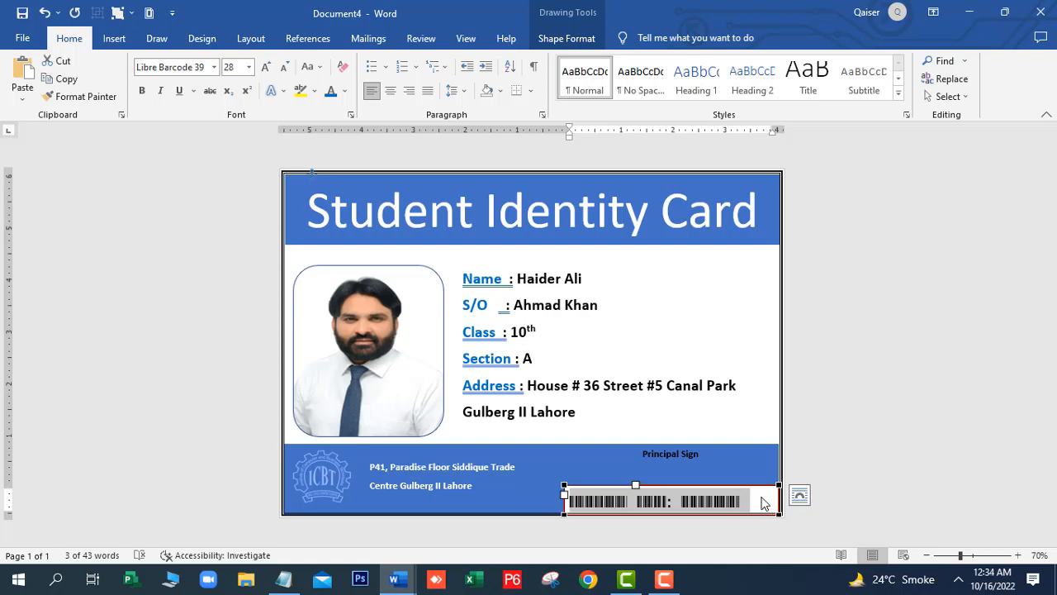
Narrow the barcode's text box from its right edge to fit the barcode
click(762, 502)
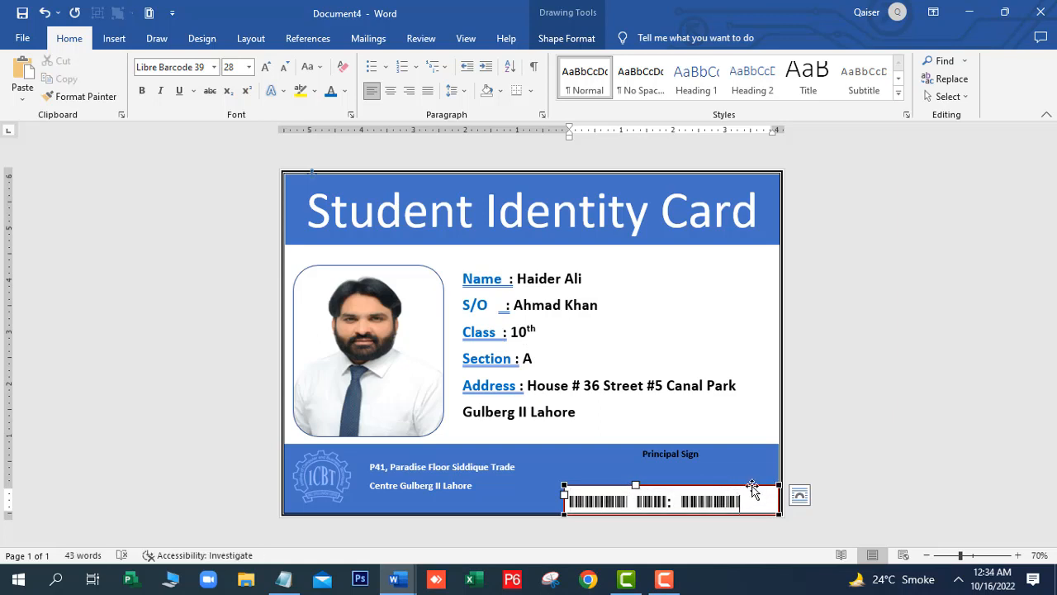
drag(740, 501, 638, 489)
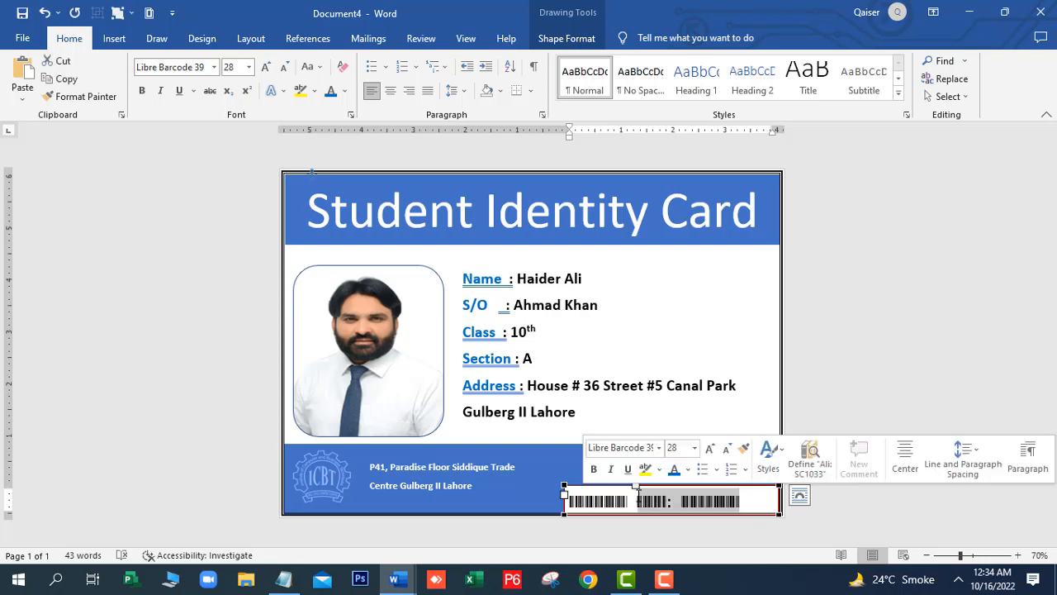
click(541, 487)
click(608, 502)
click(608, 503)
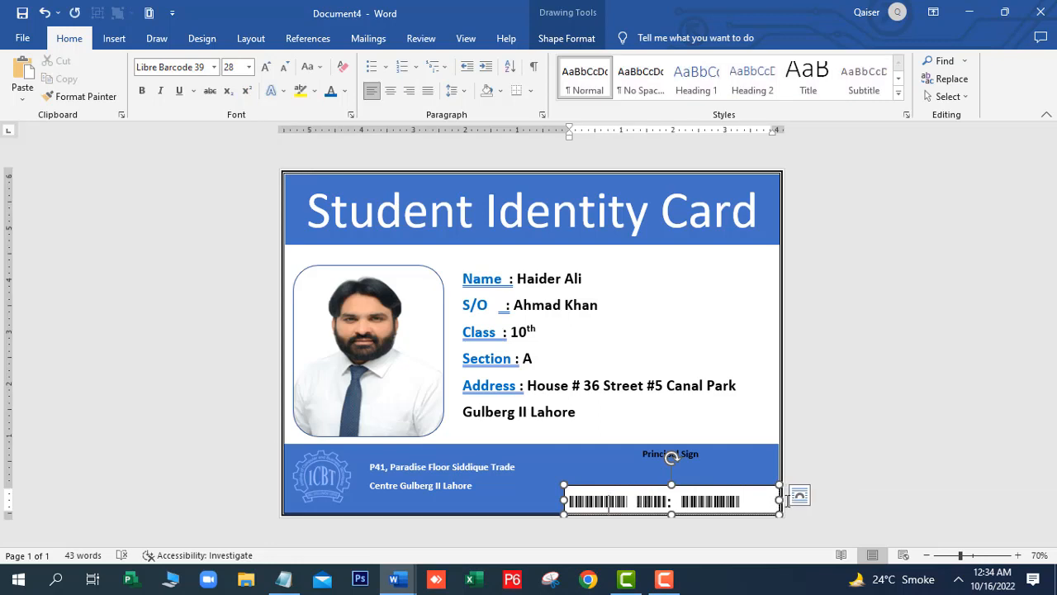
drag(780, 500, 749, 500)
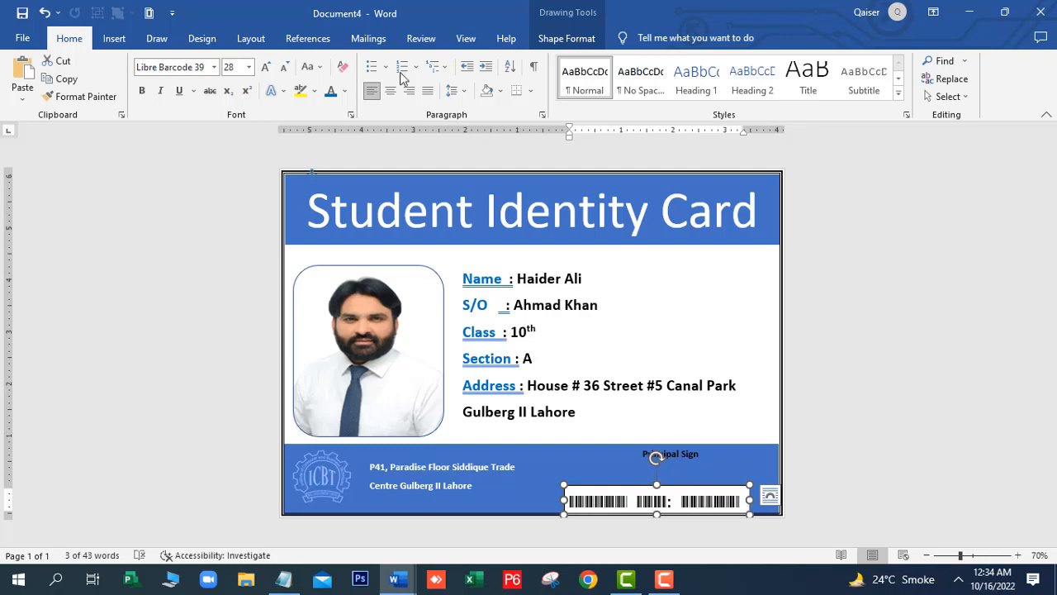
Set the barcode box to No Outline and No Fill
click(562, 39)
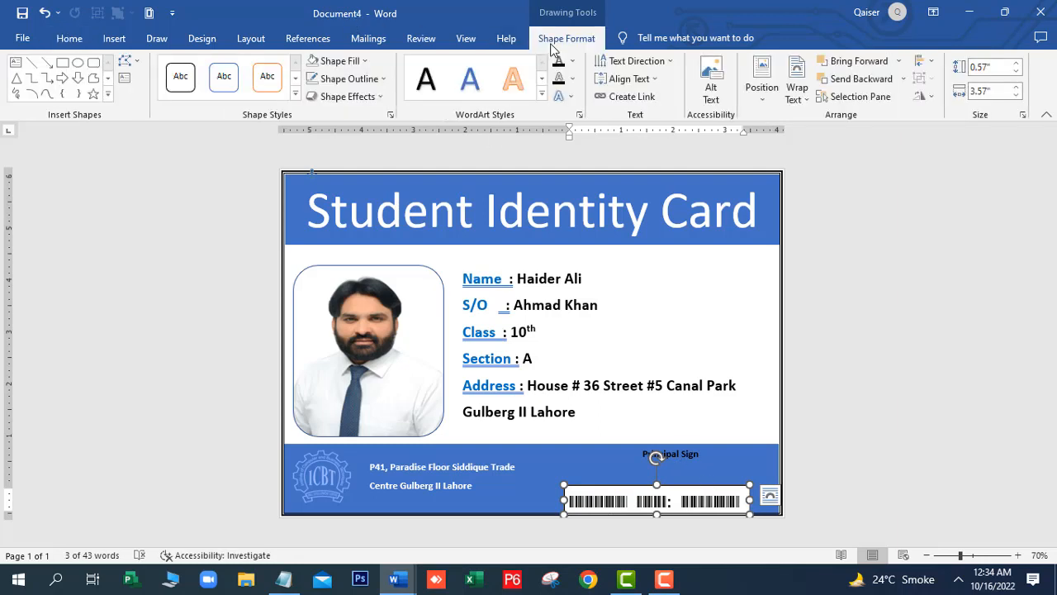
click(385, 80)
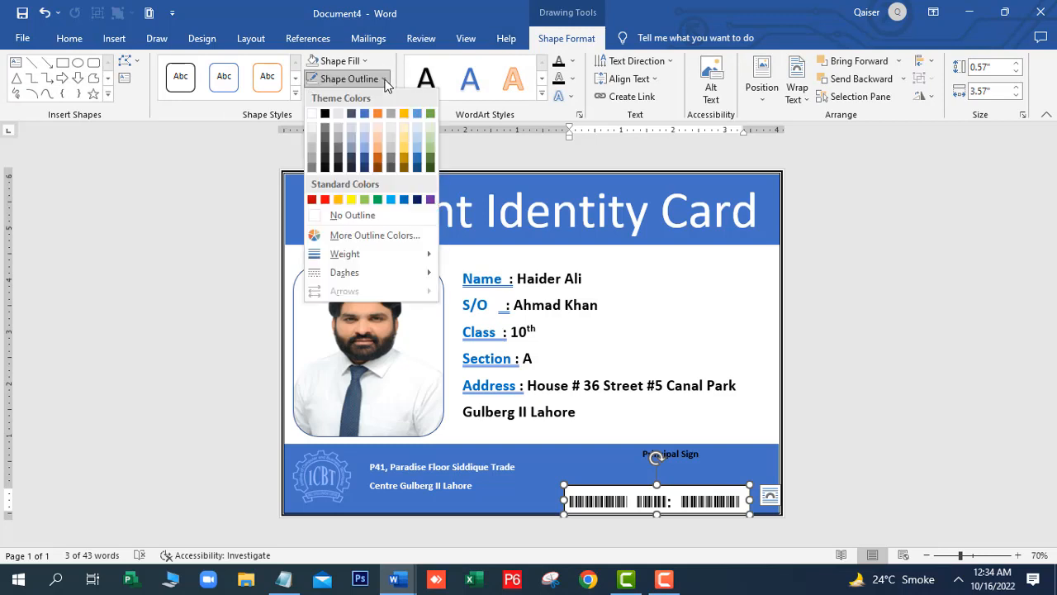
click(361, 215)
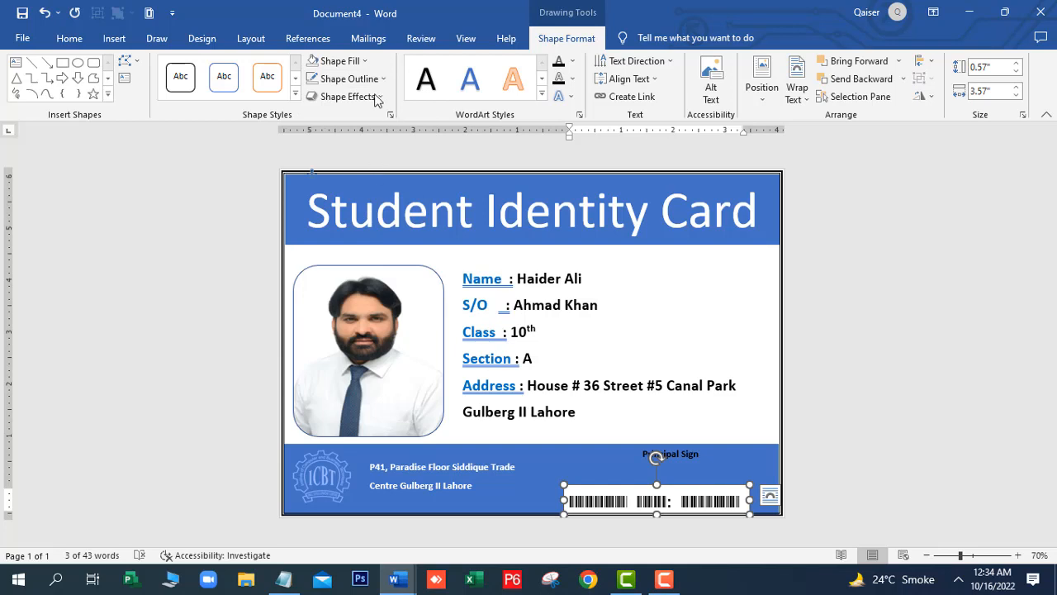
click(366, 62)
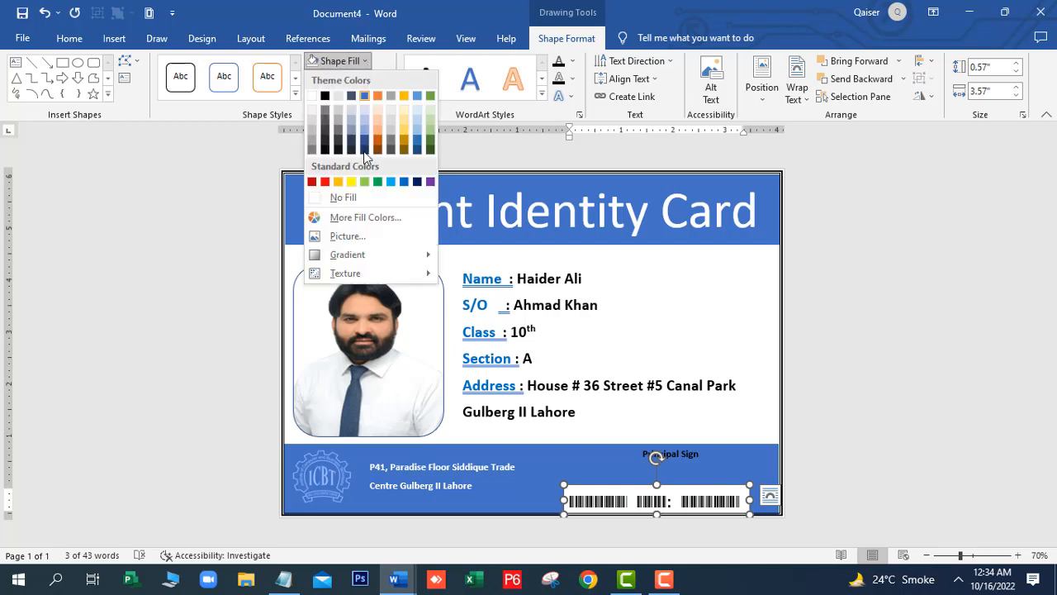
click(332, 197)
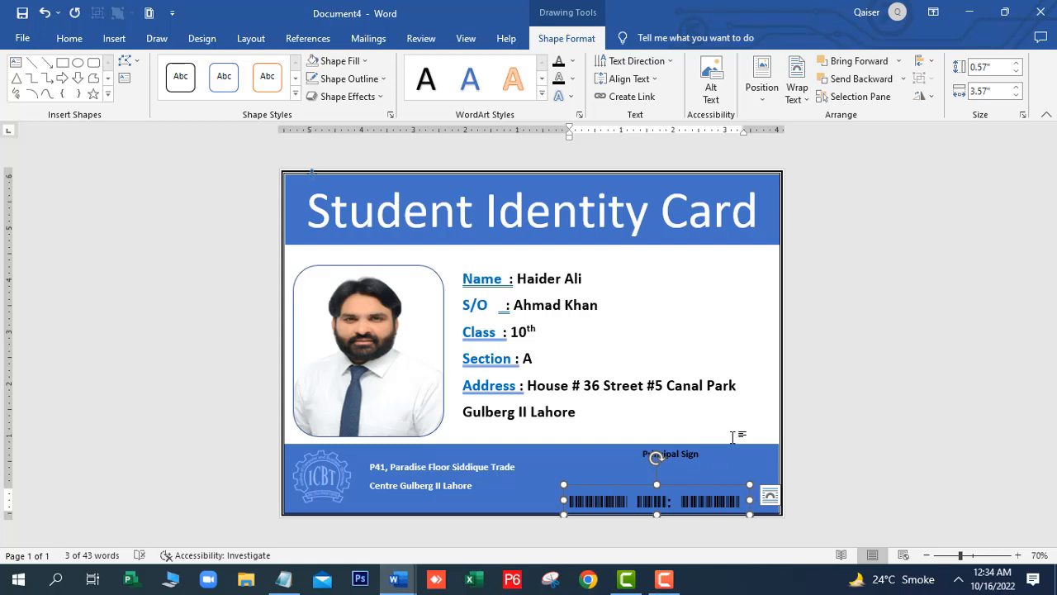
click(734, 427)
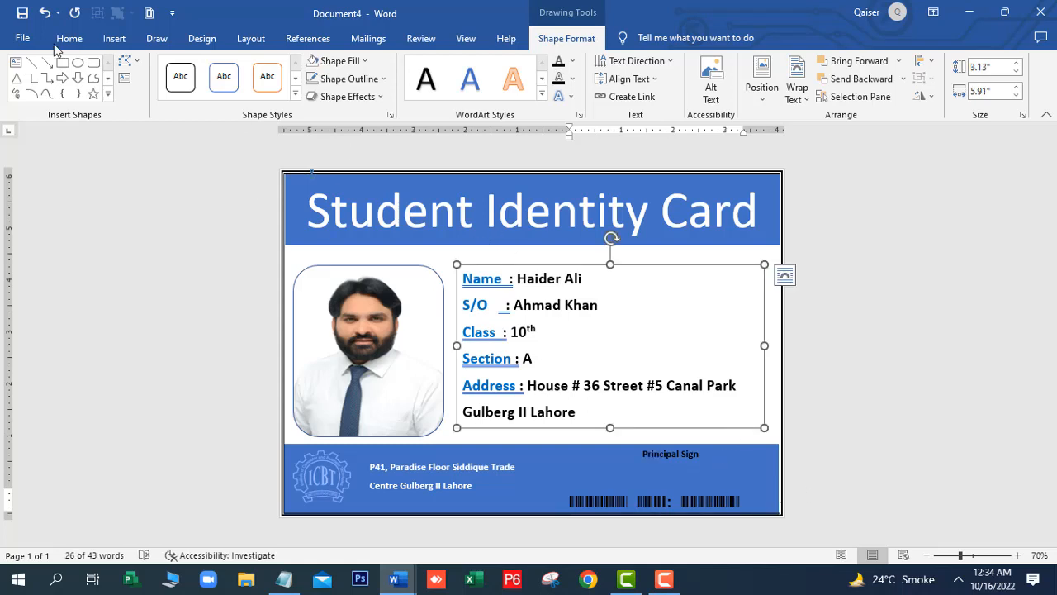
click(22, 39)
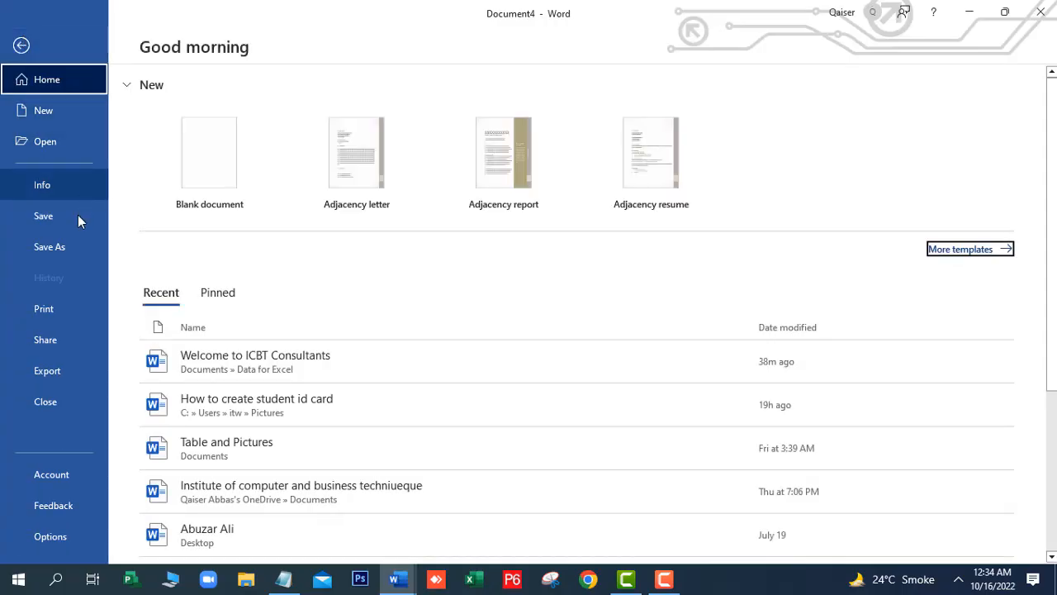
Print the card using the Microsoft Print to PDF printer
click(53, 309)
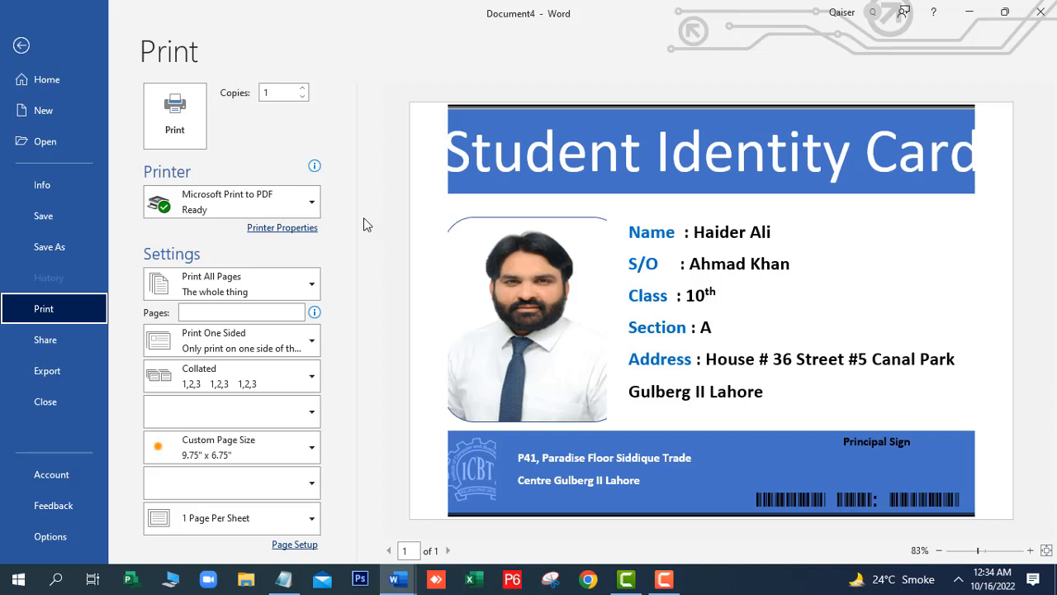
click(313, 210)
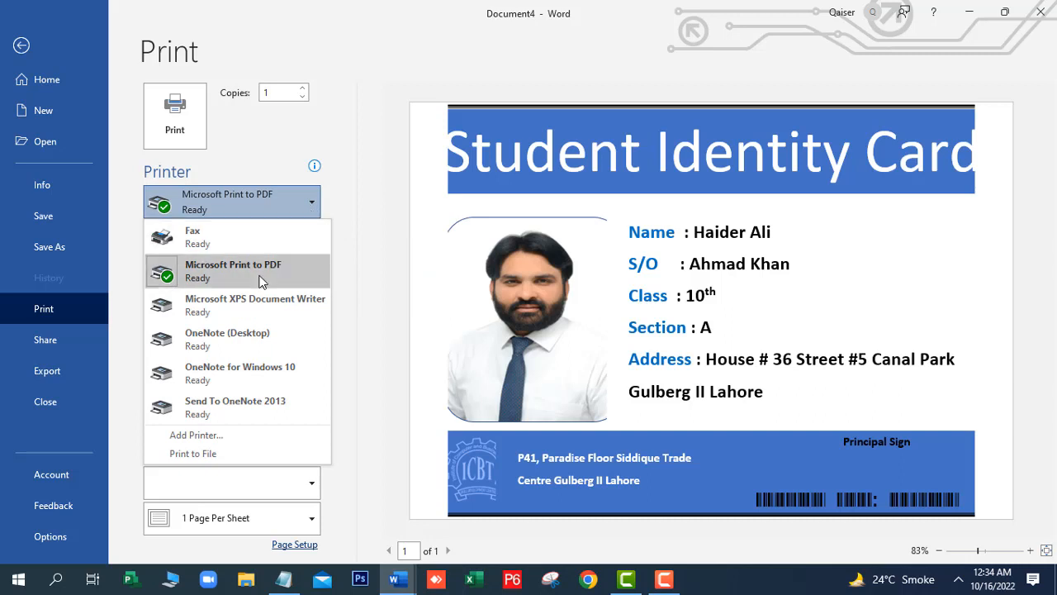
click(214, 280)
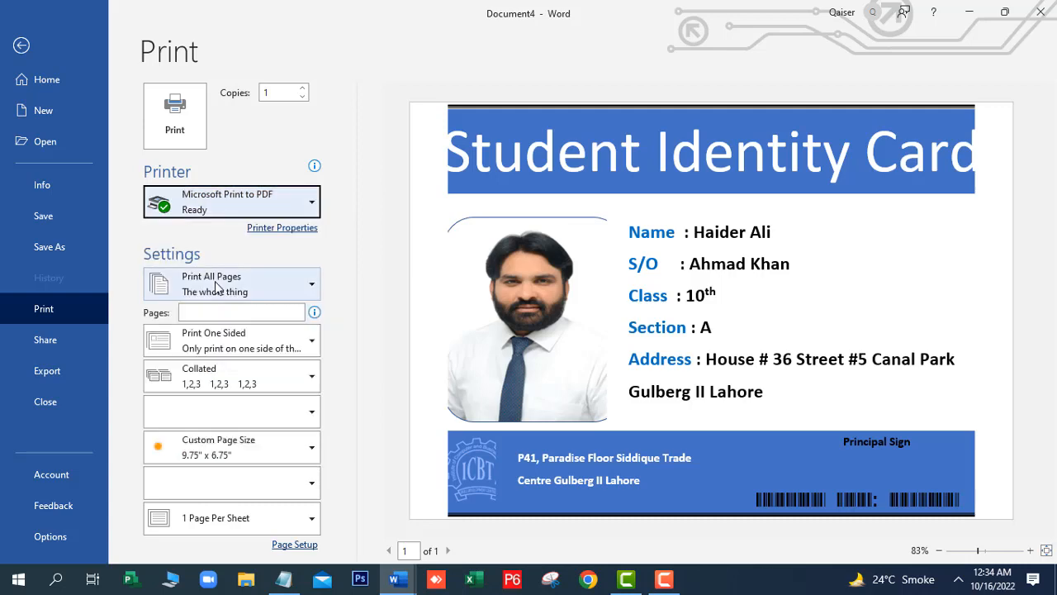
click(198, 146)
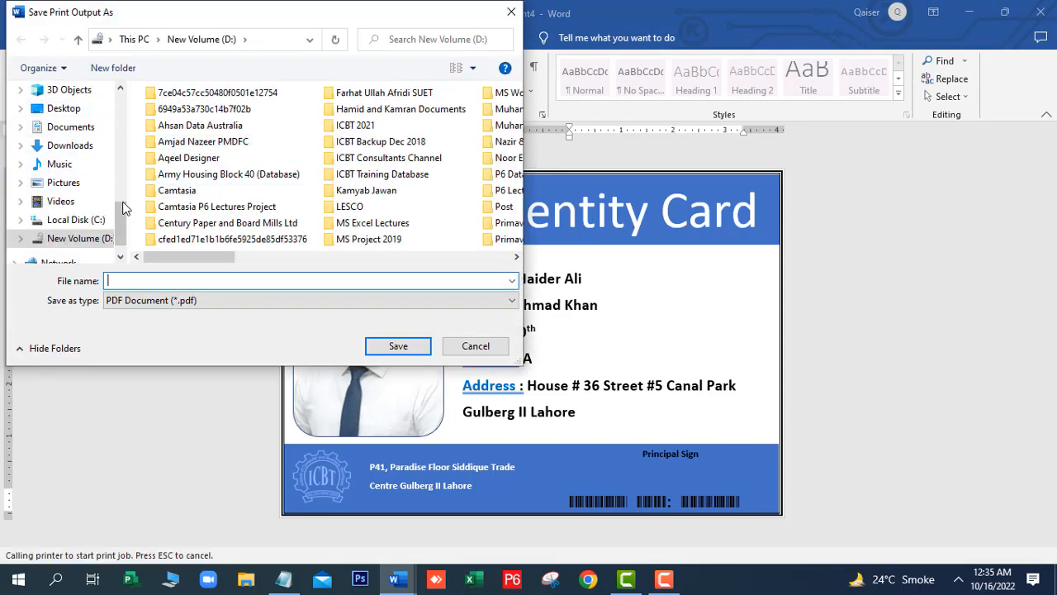
Save the PDF output to Pictures as 'Student Identity Card' and accept the page-border warning
click(71, 191)
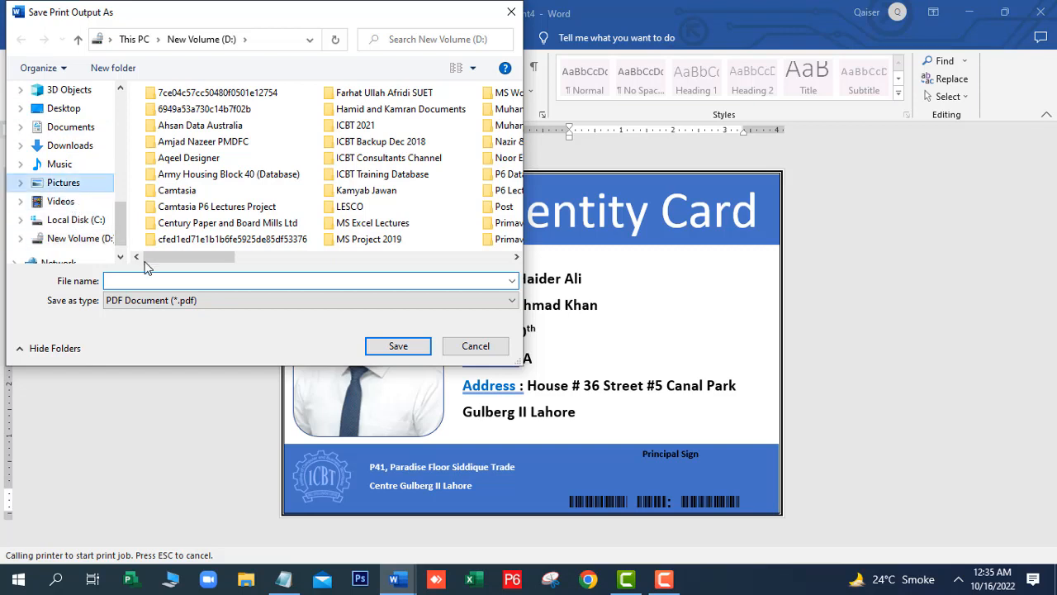
click(130, 279)
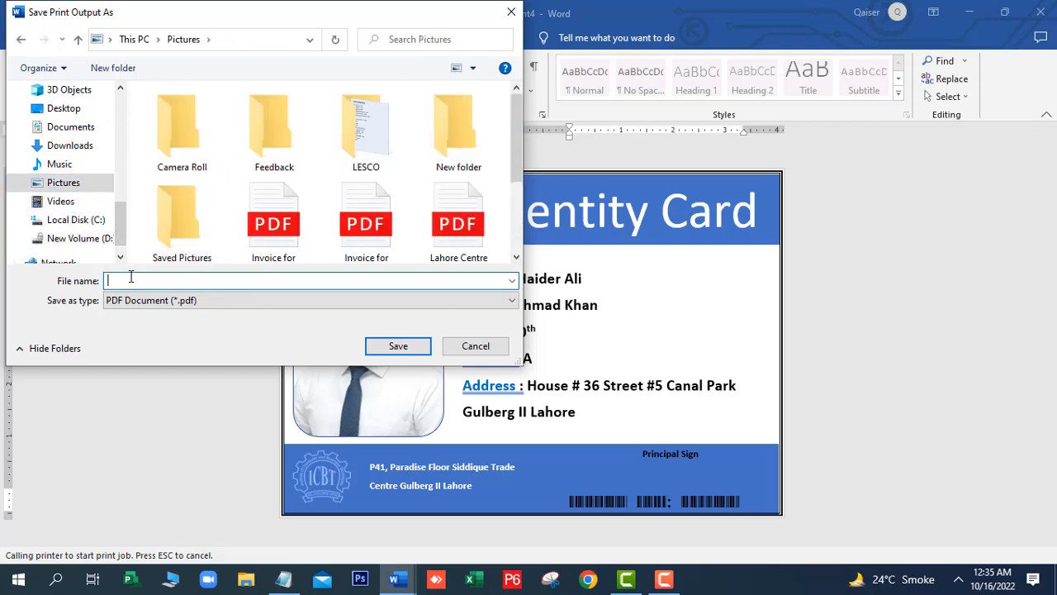
text(Student Identity Card)
click(386, 348)
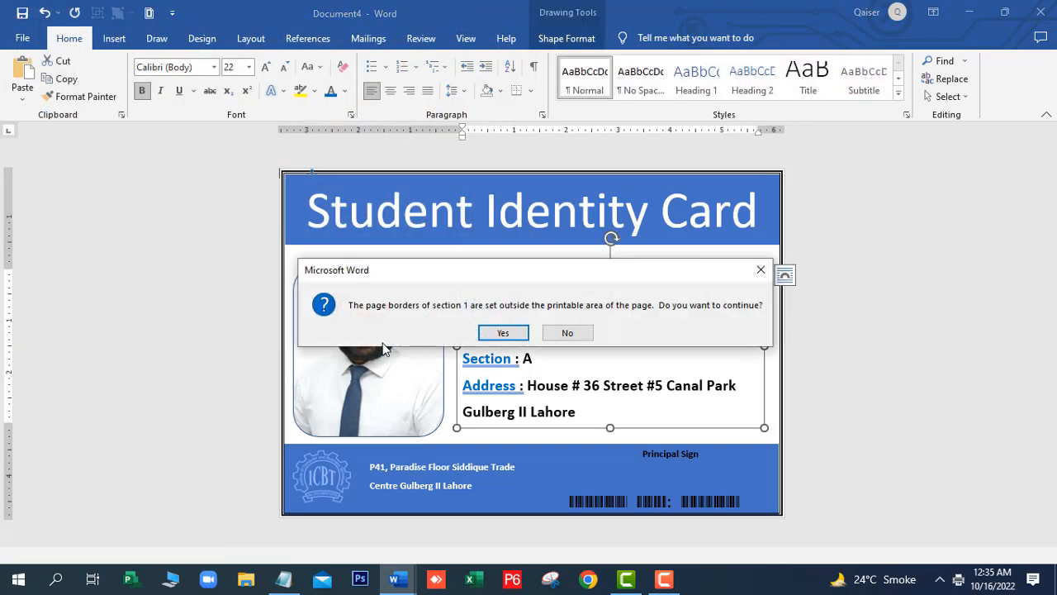
click(506, 333)
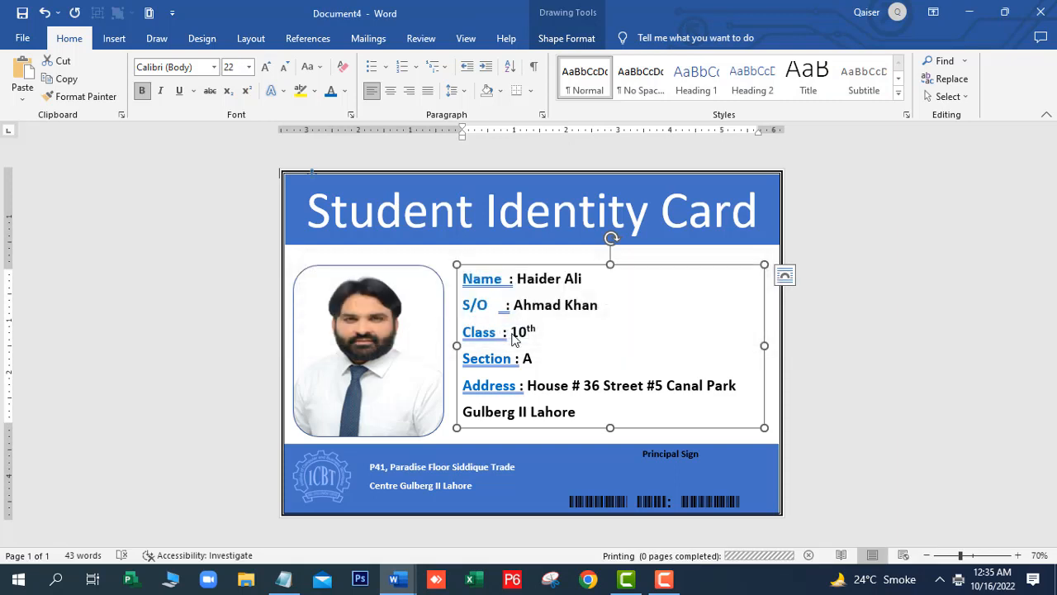